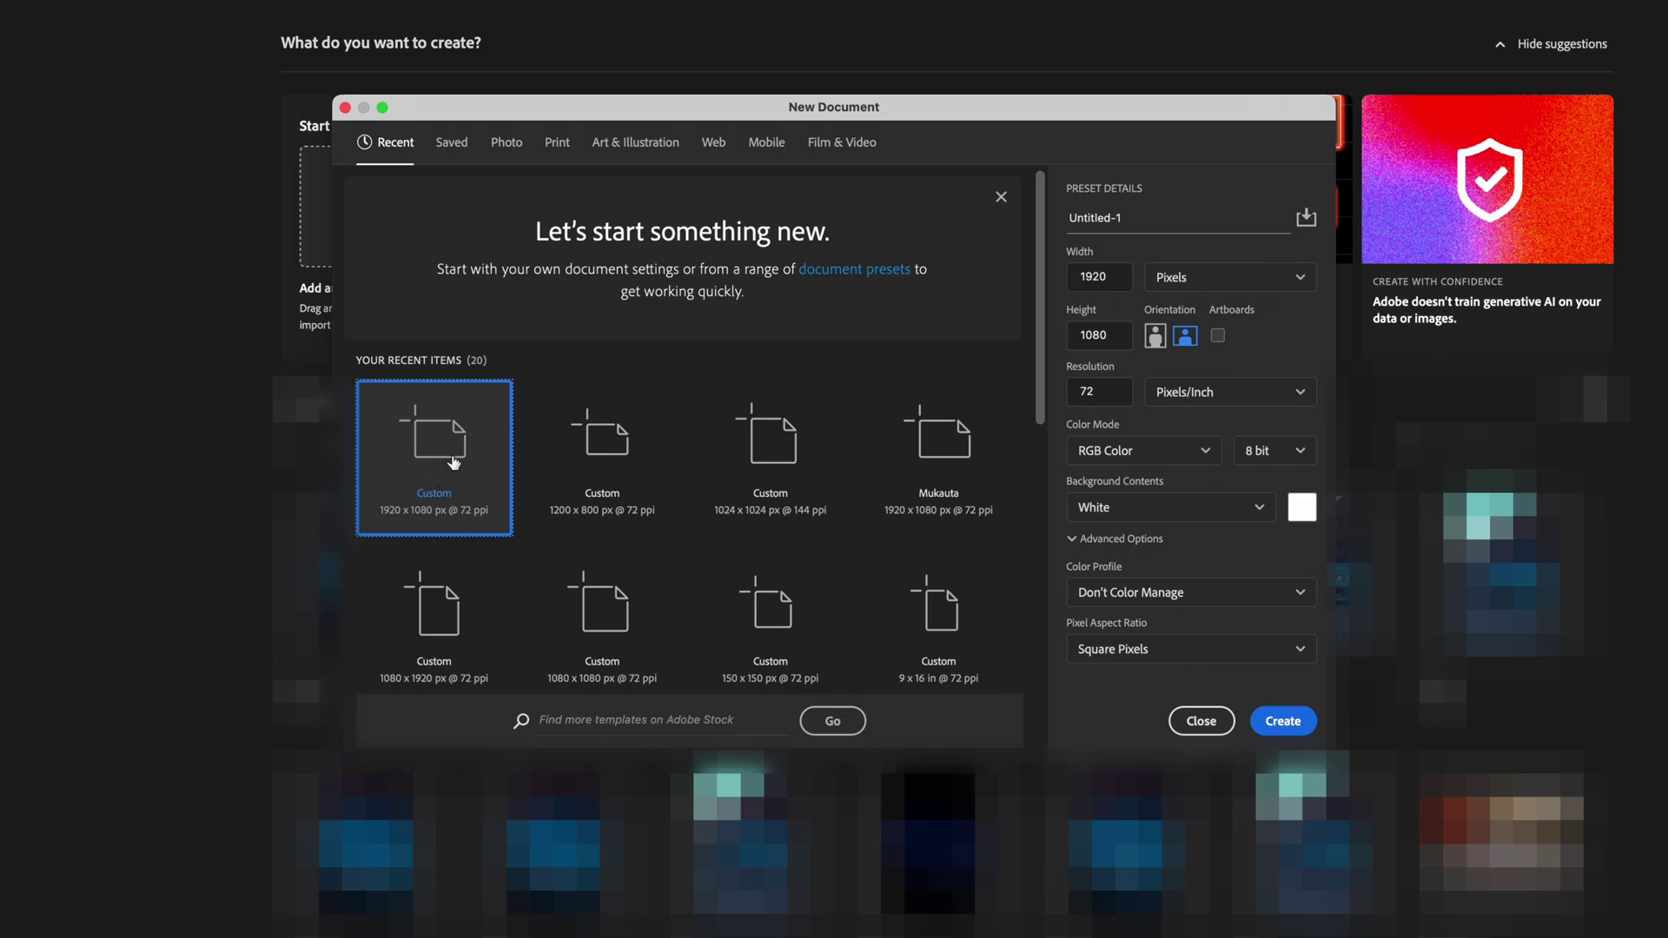
Create a new 1920 x 1080 px document at 72 ppi with RGB color and a white background
left_click(1277, 722)
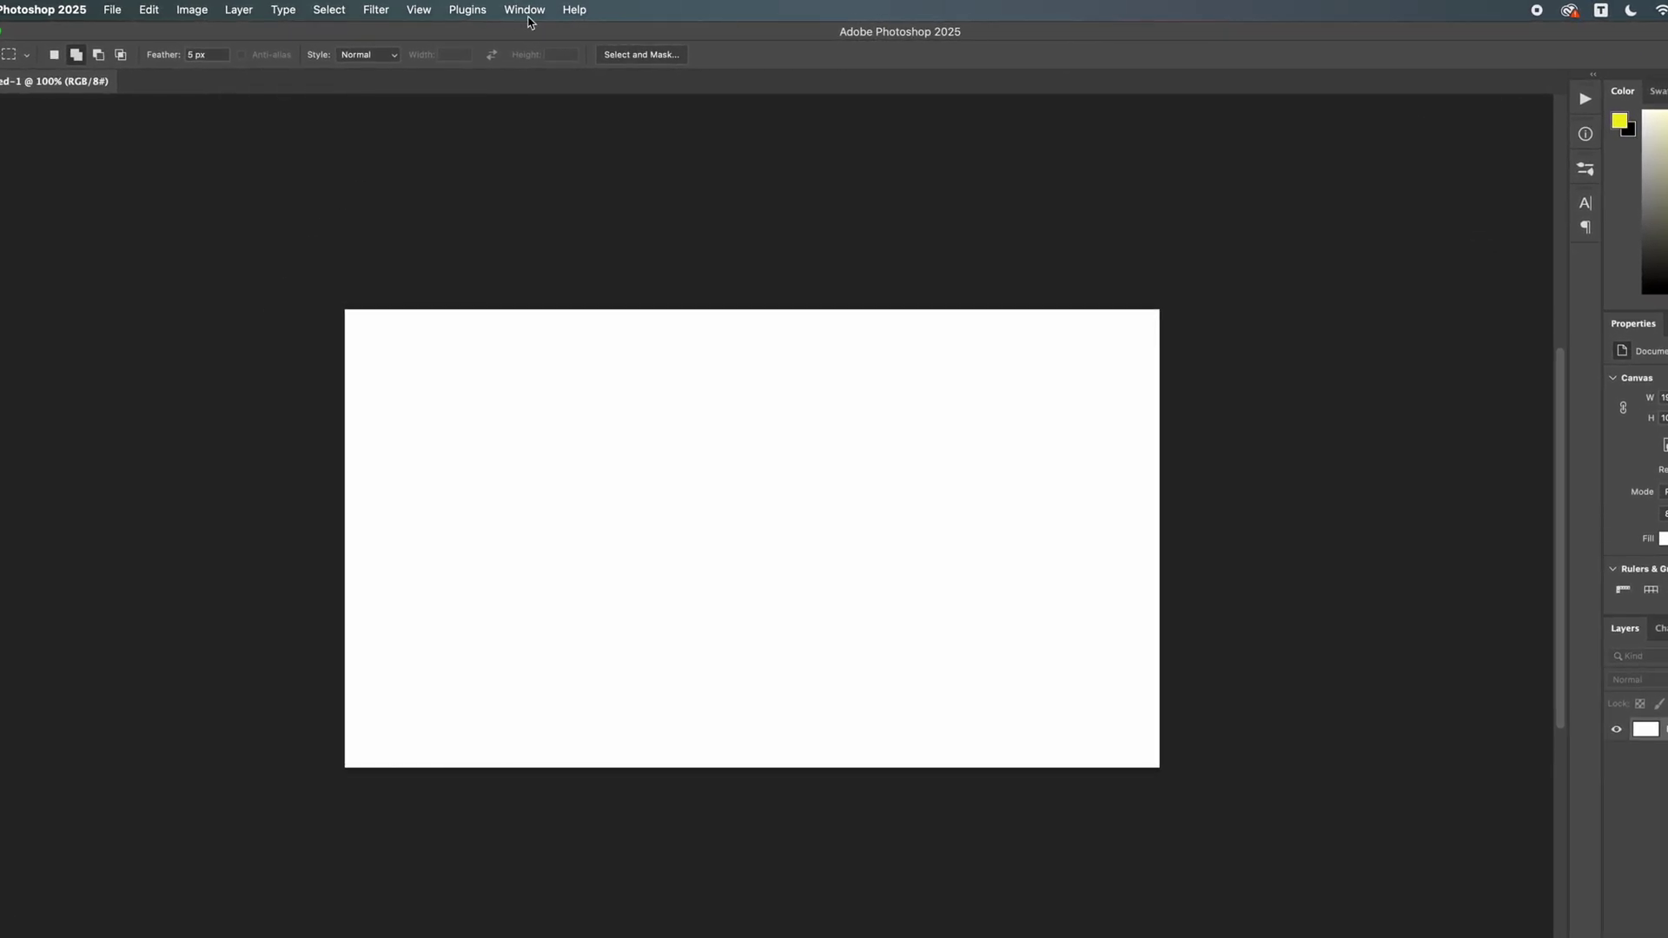
left_click(524, 12)
left_click(216, 242)
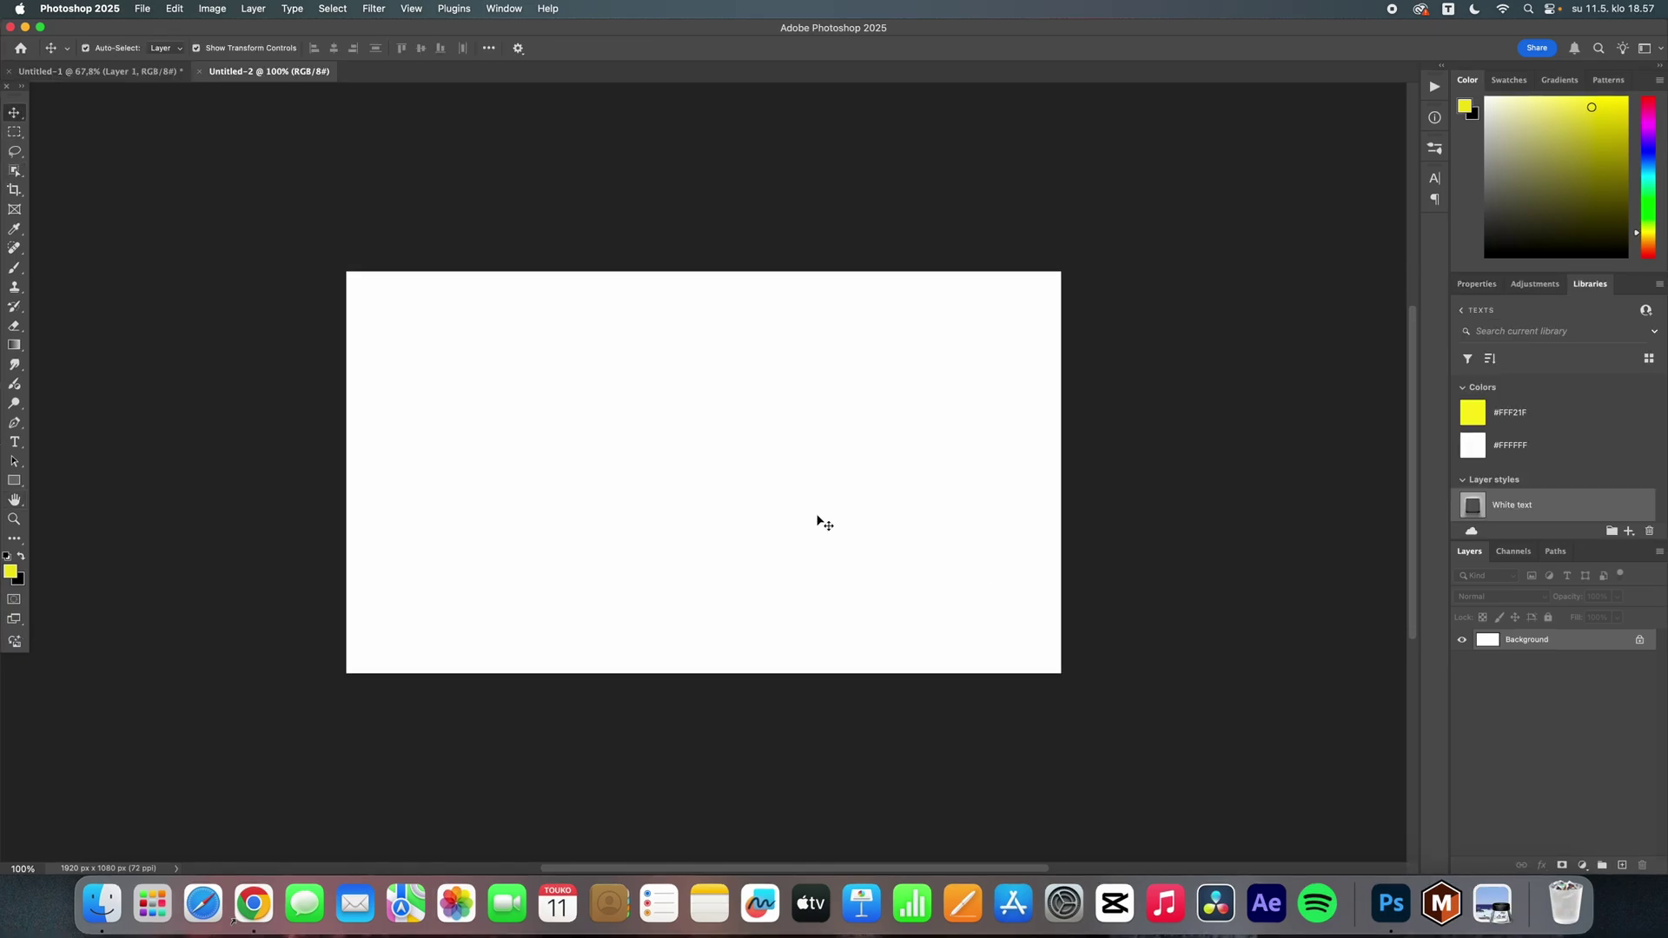
Paste the yellow car photo and move it so the whole car and the ground below it lie within the canvas
key("cmd+v")
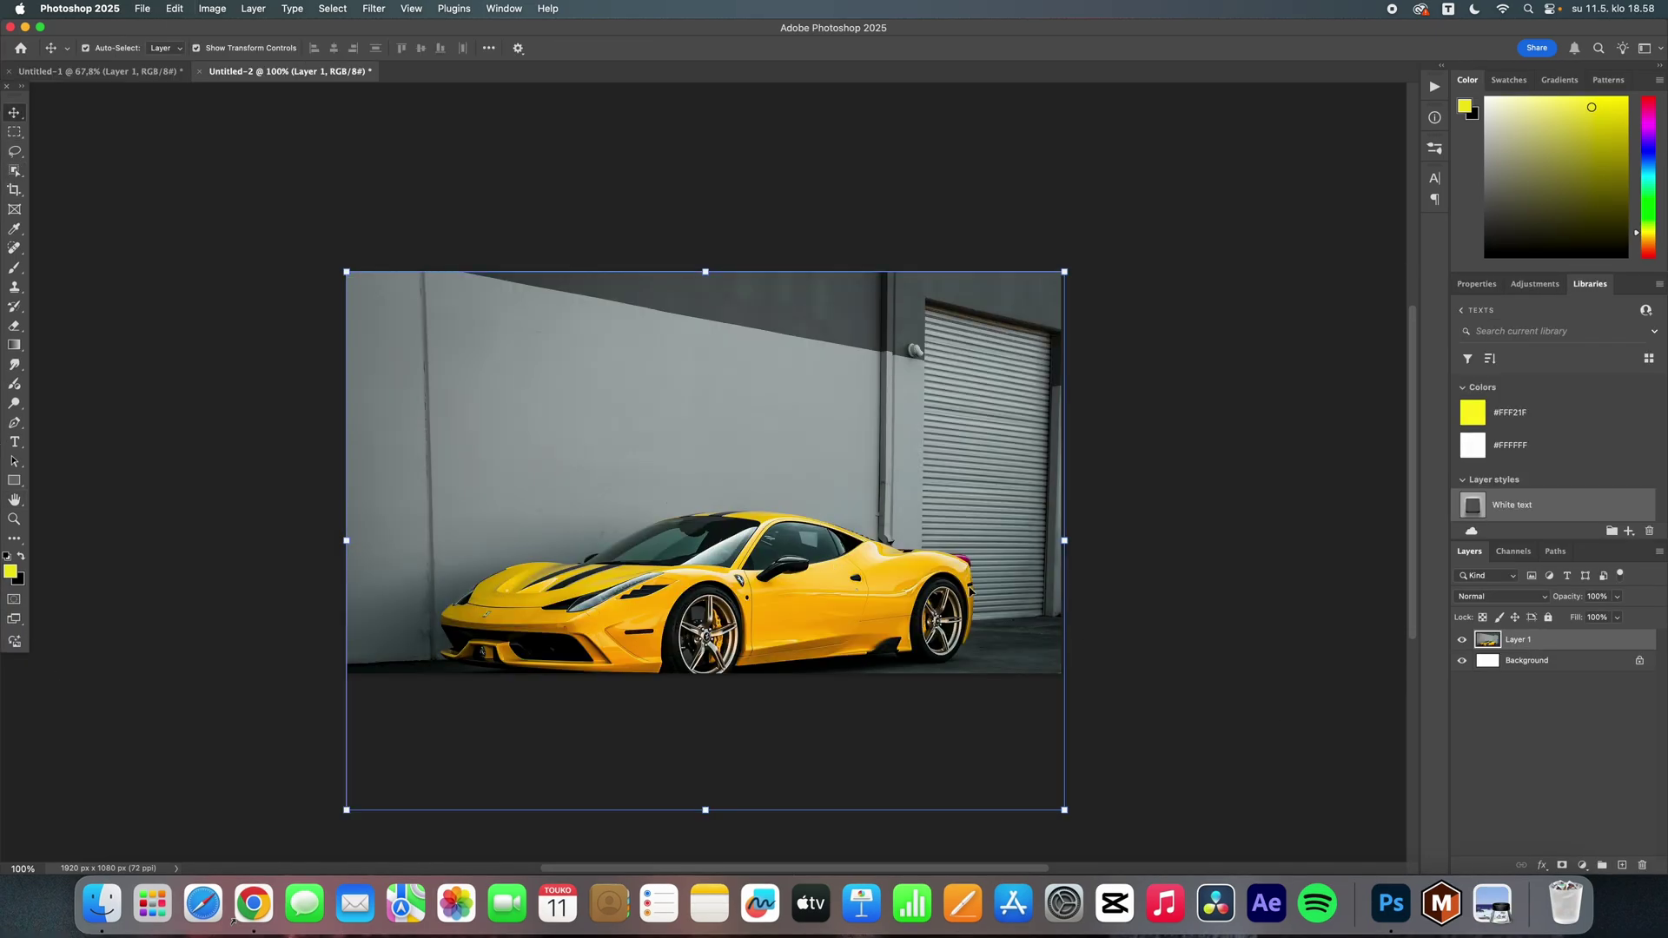
left_click_drag(584, 556, 630, 514)
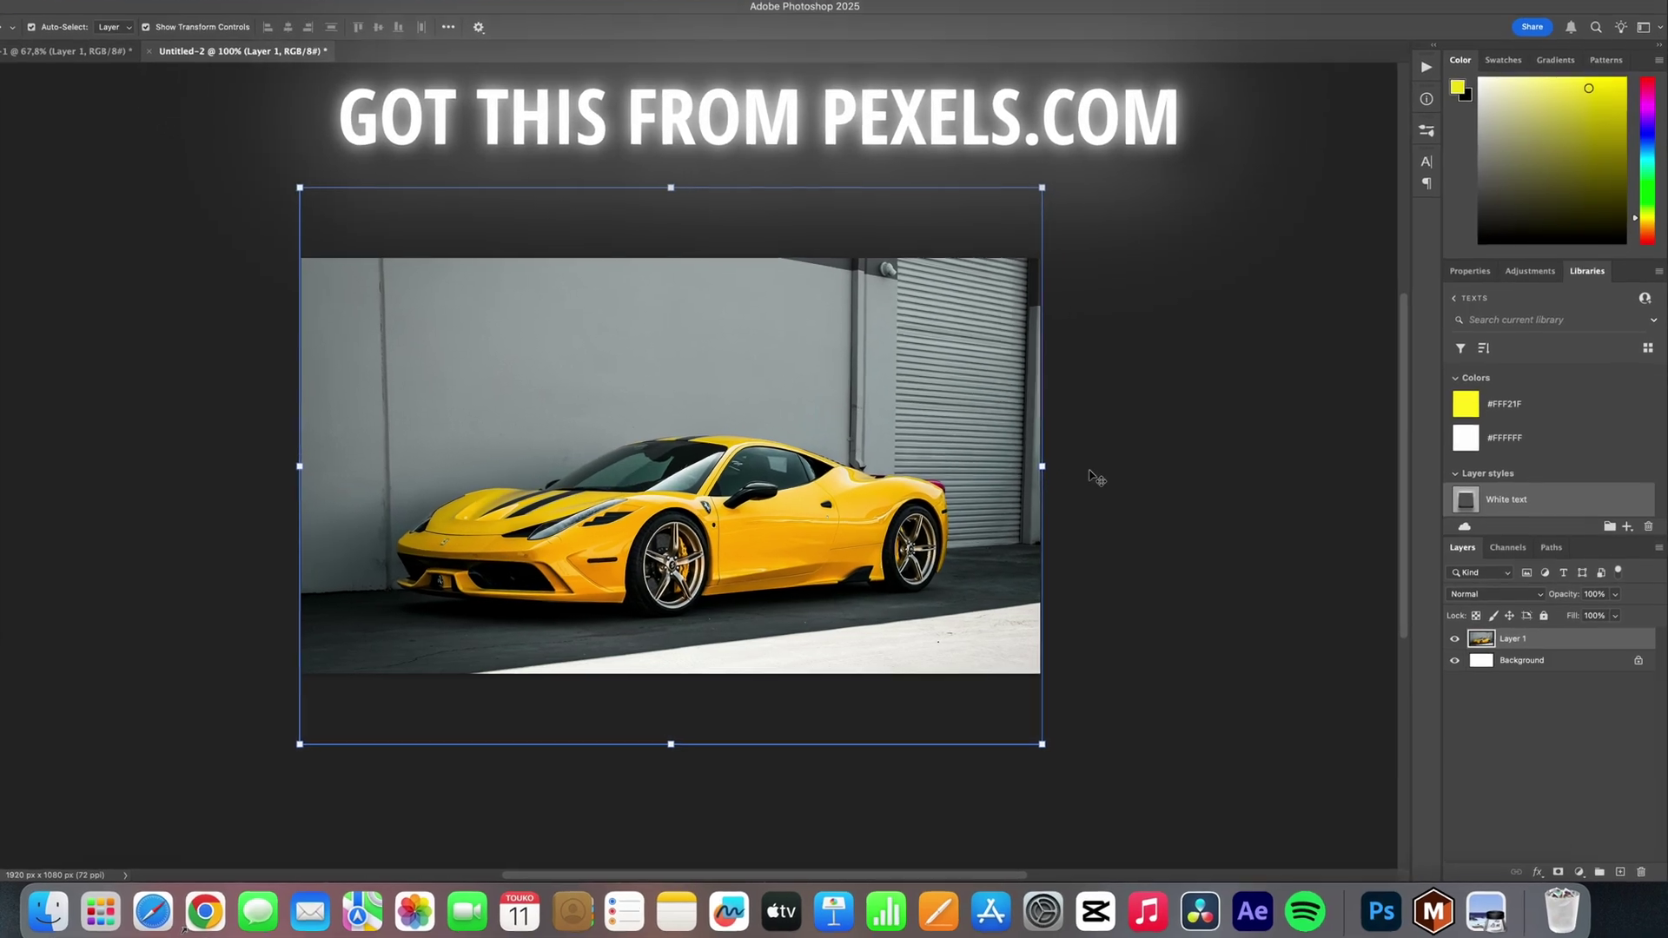
left_click(1183, 491)
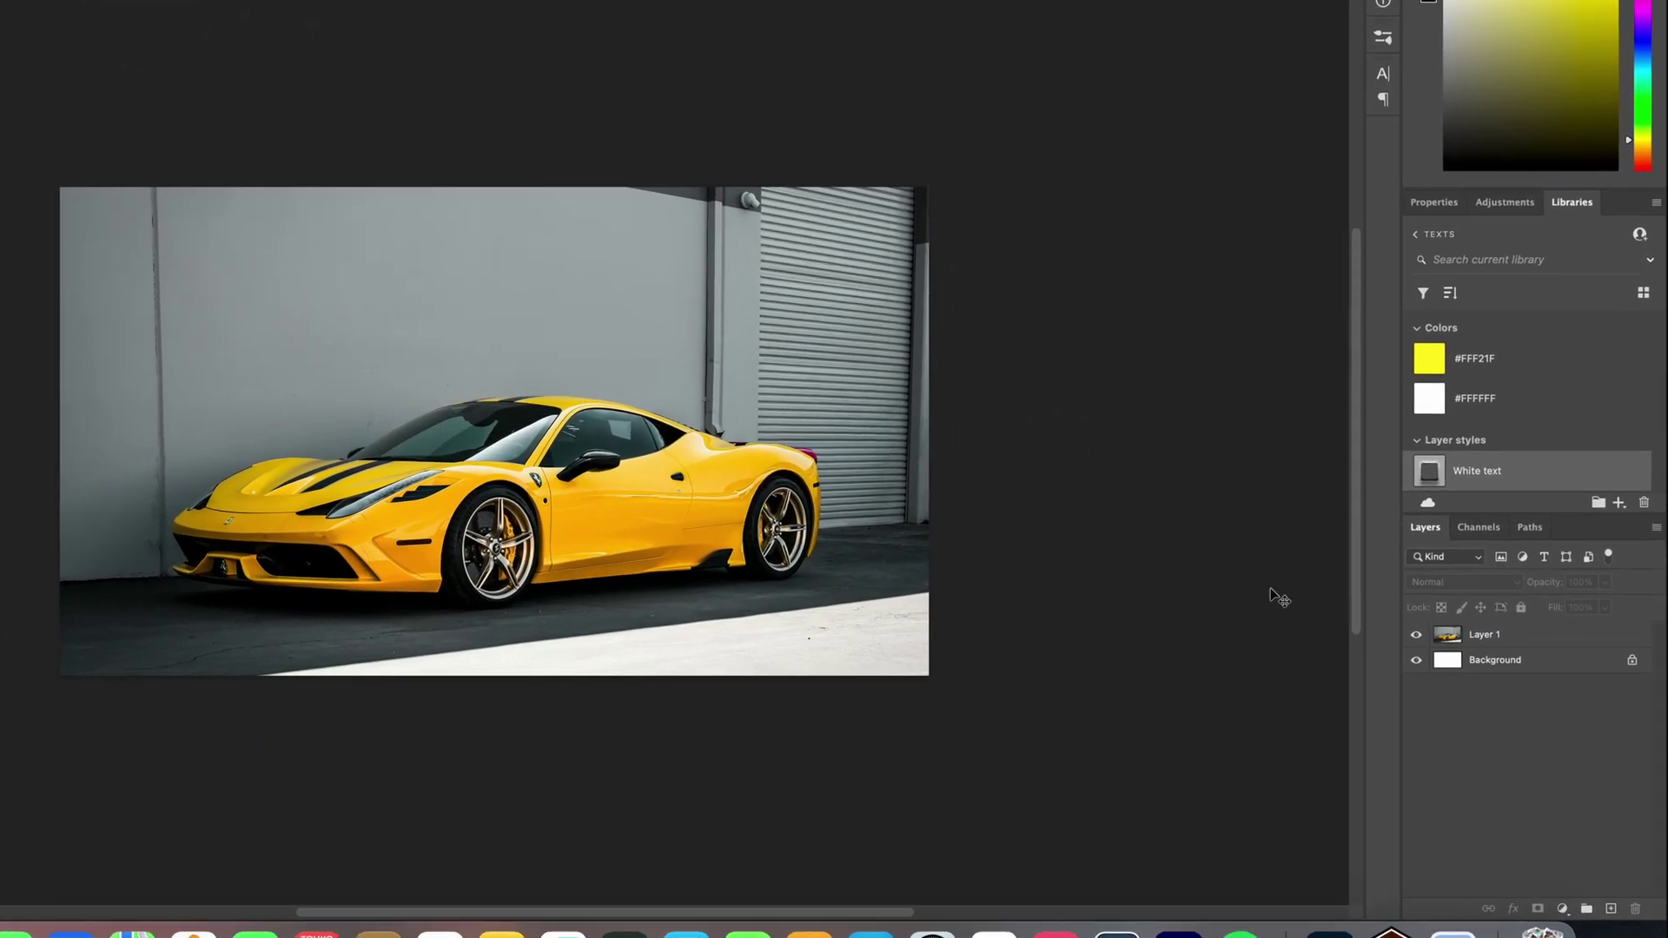
Duplicate the car photo layer, select the car with the Object Selection Tool and add a layer mask to the copy
left_click(1485, 635)
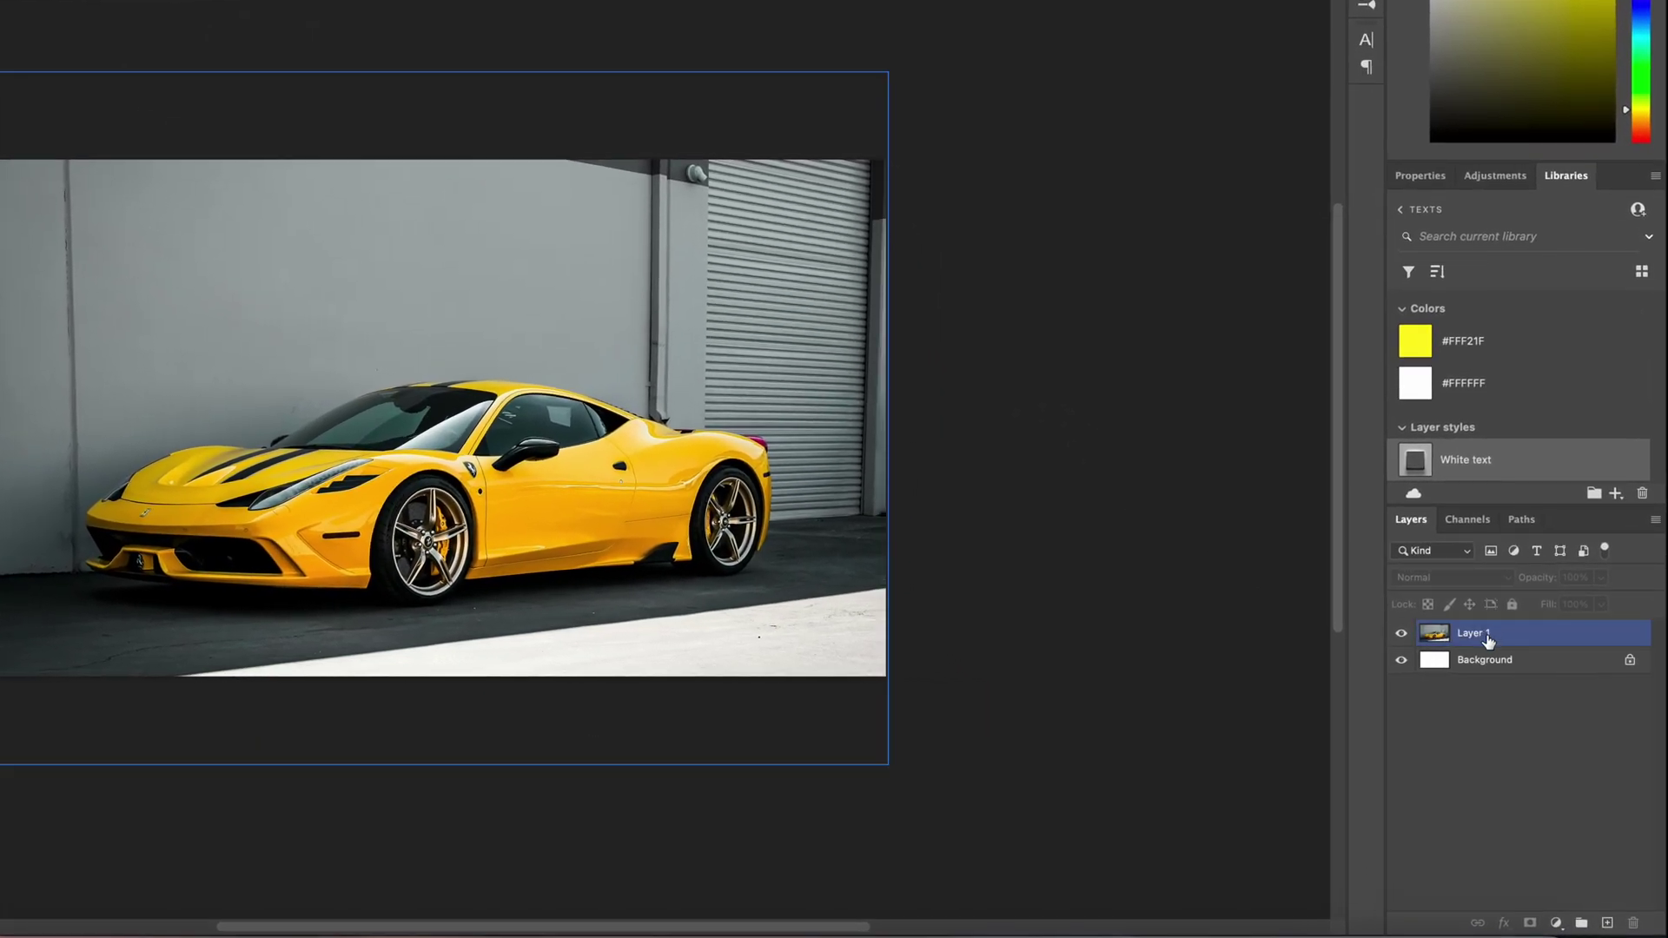
key("ctrl+j")
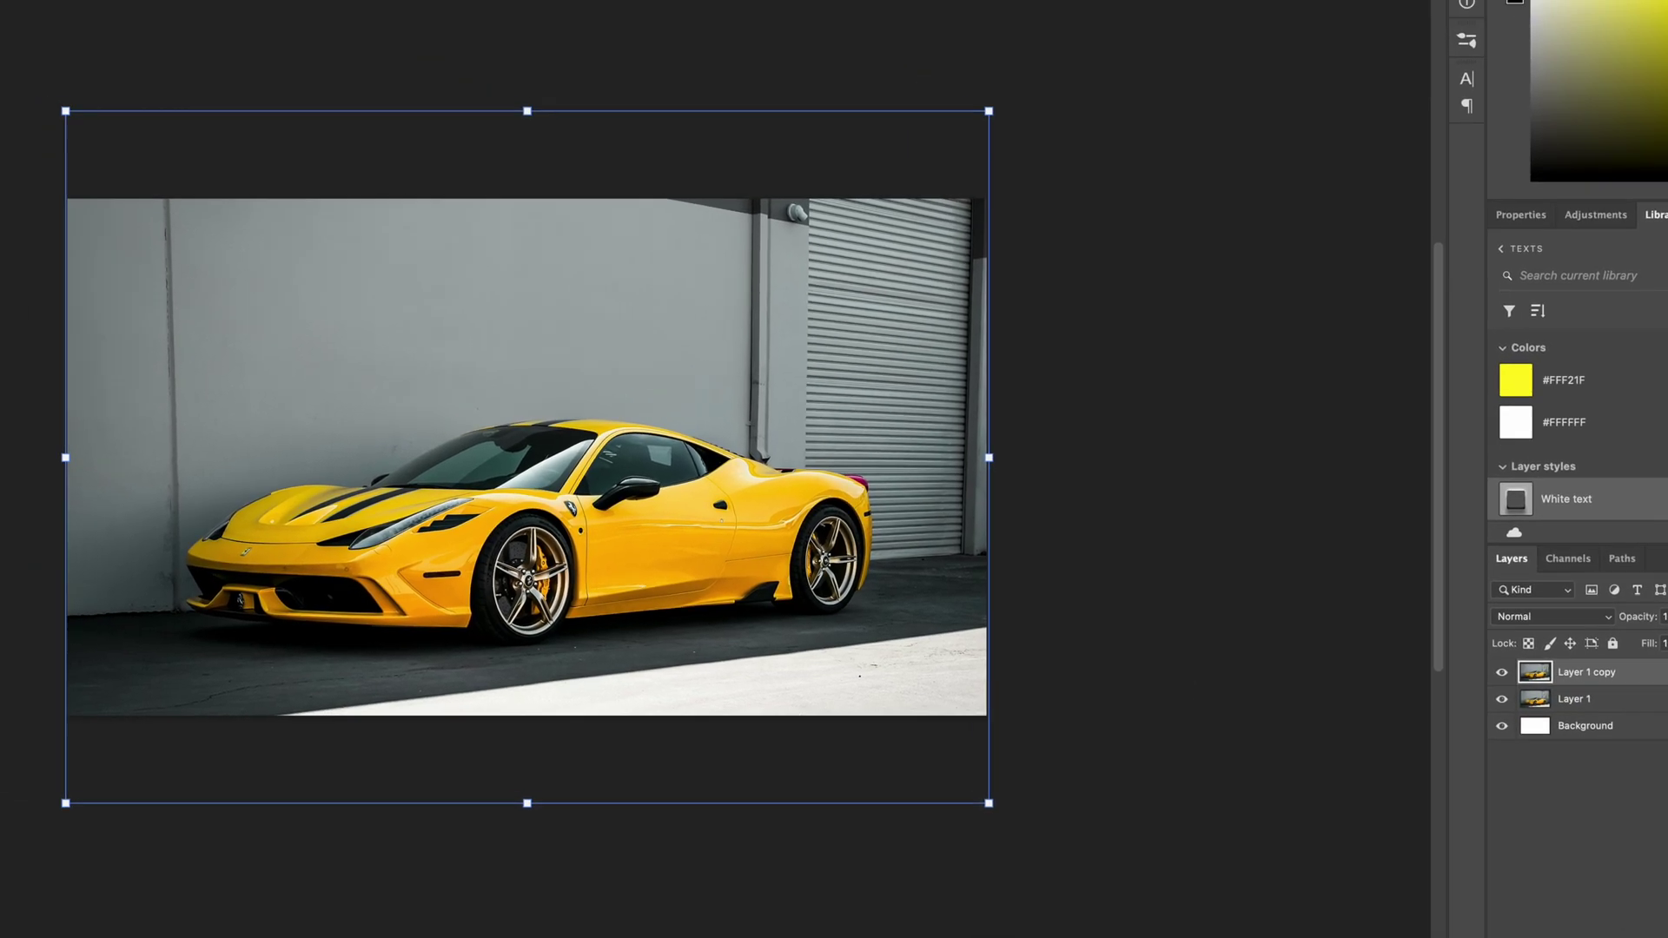
key("w")
right_click(9, 214)
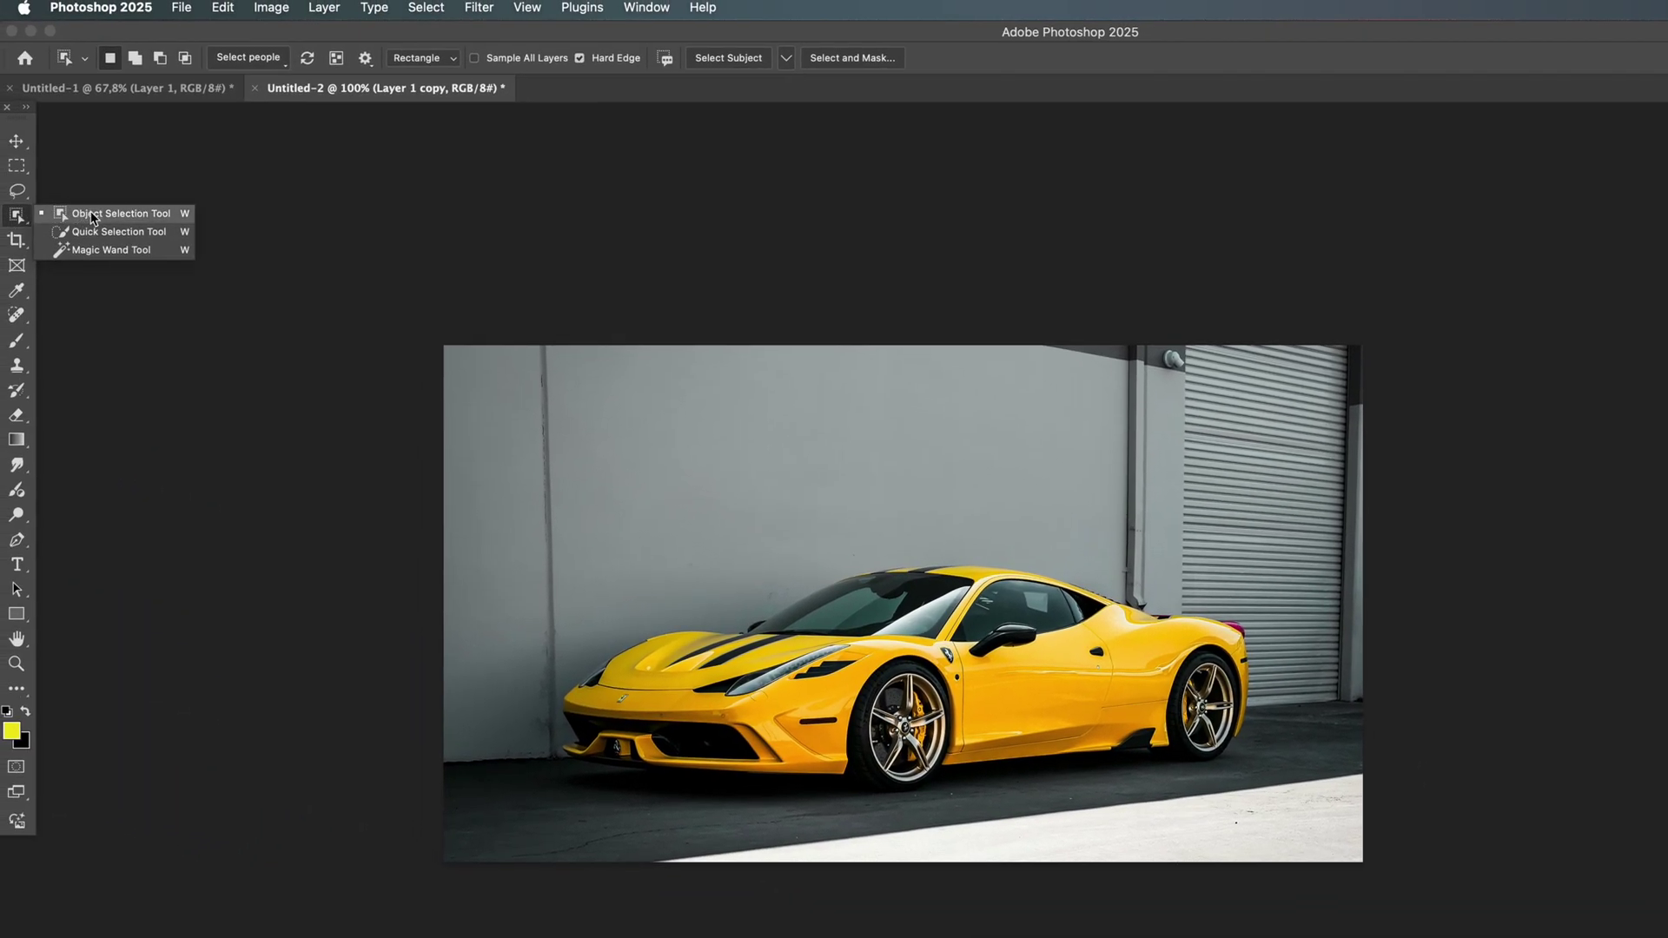
left_click(90, 215)
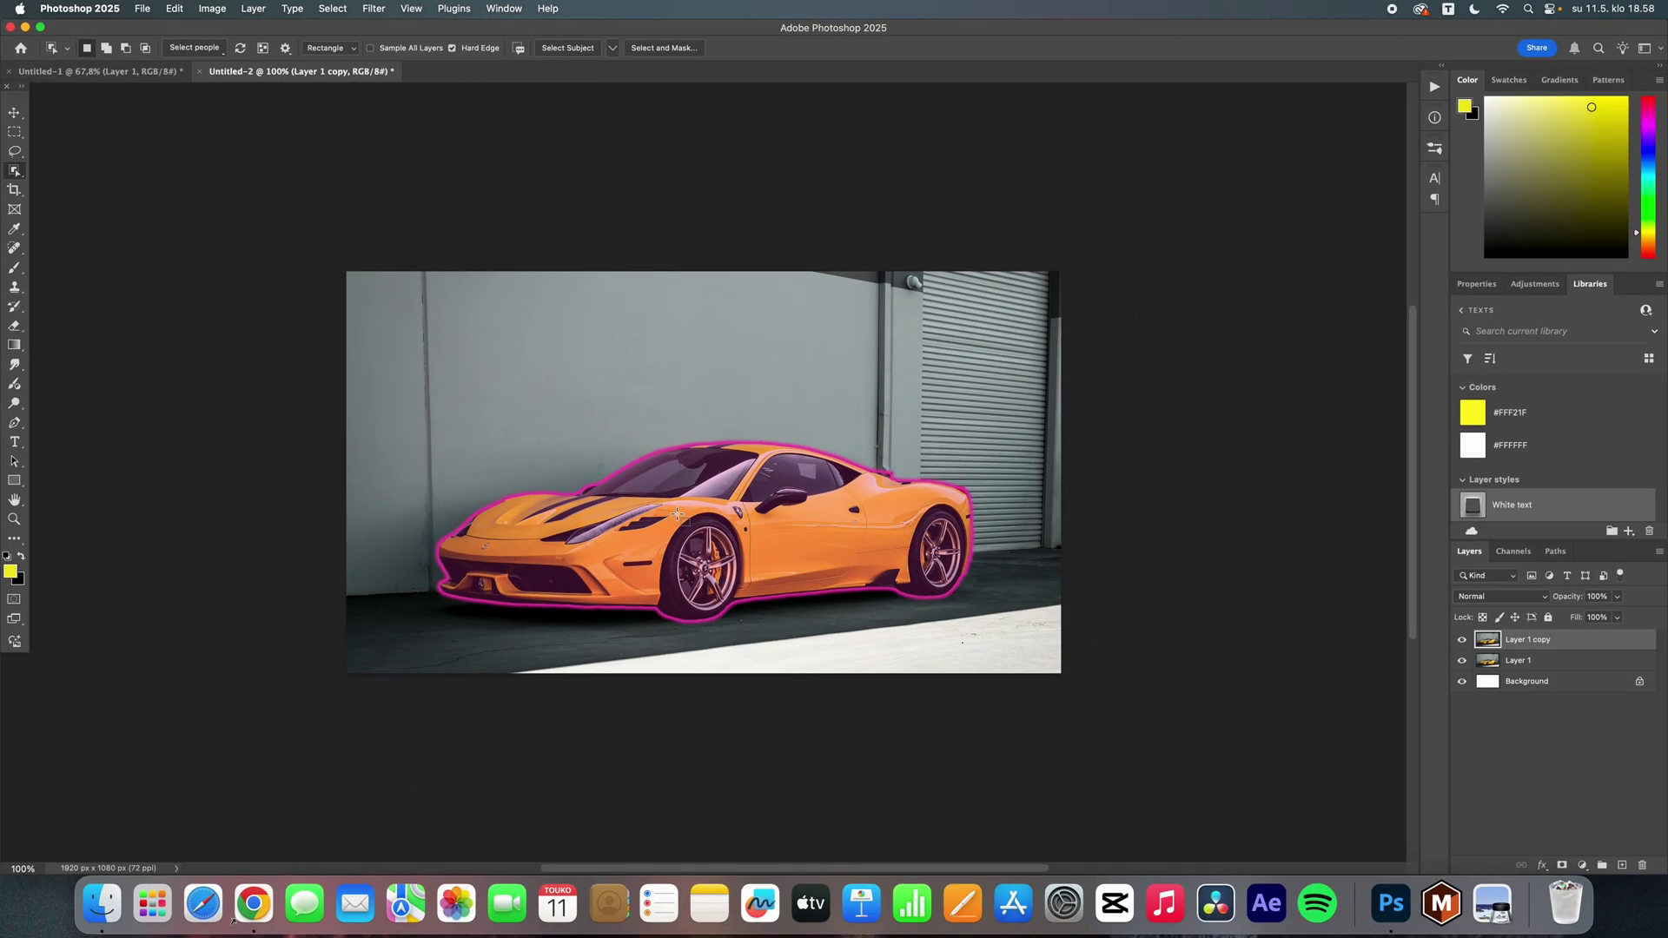
left_click(678, 515)
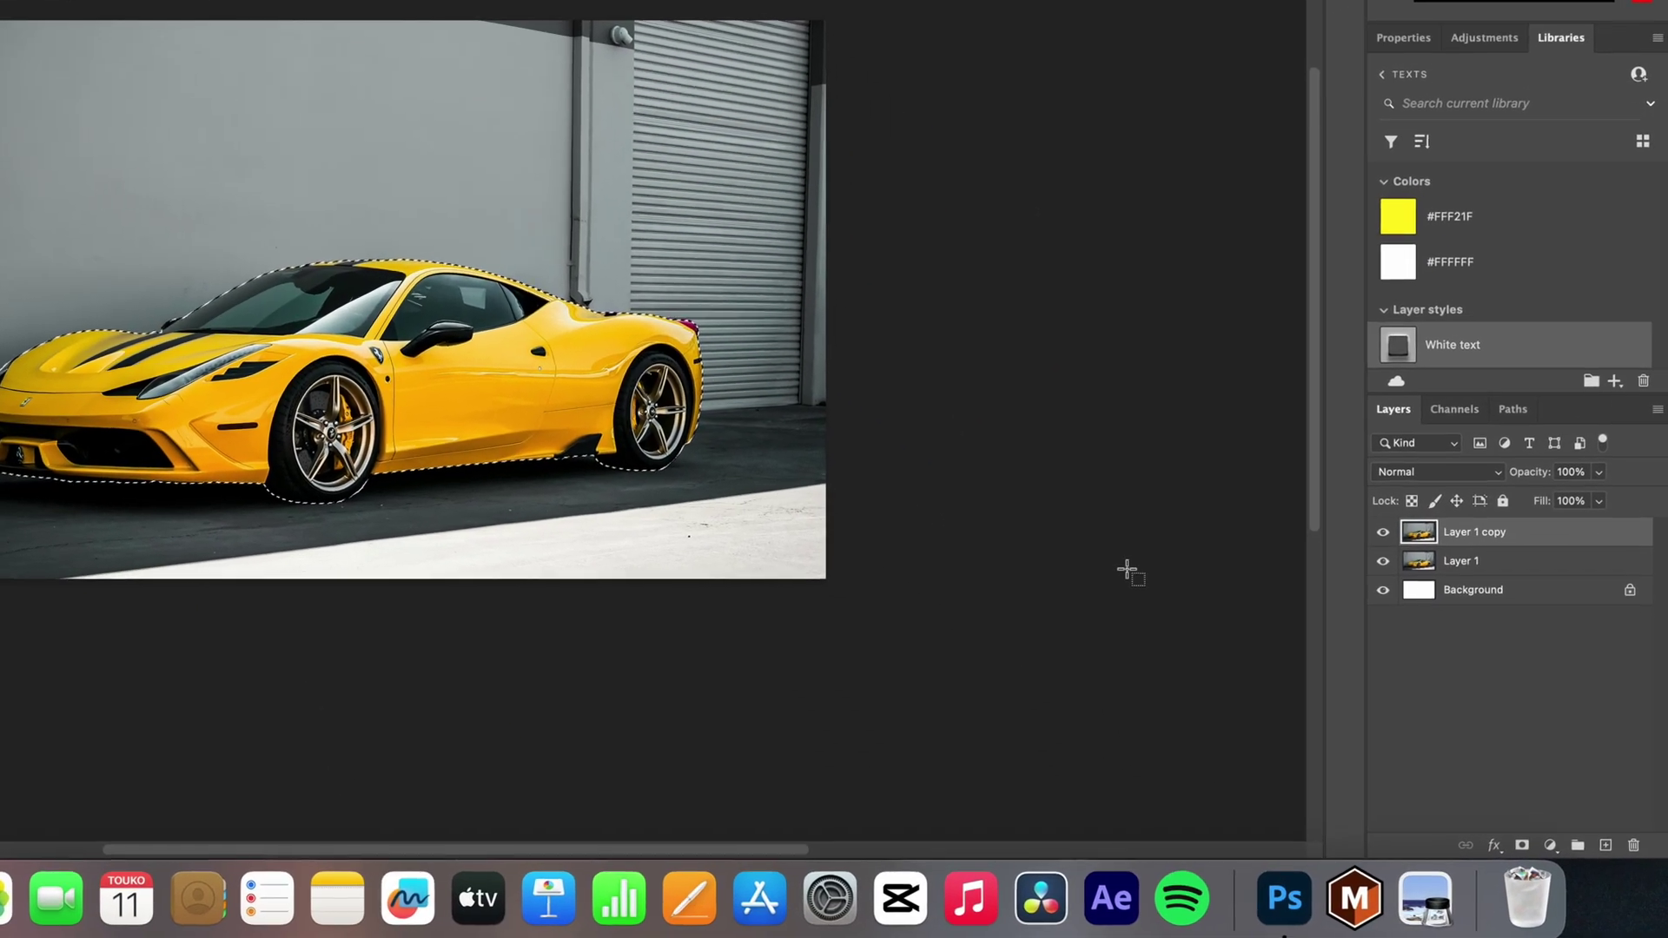
left_click(1516, 843)
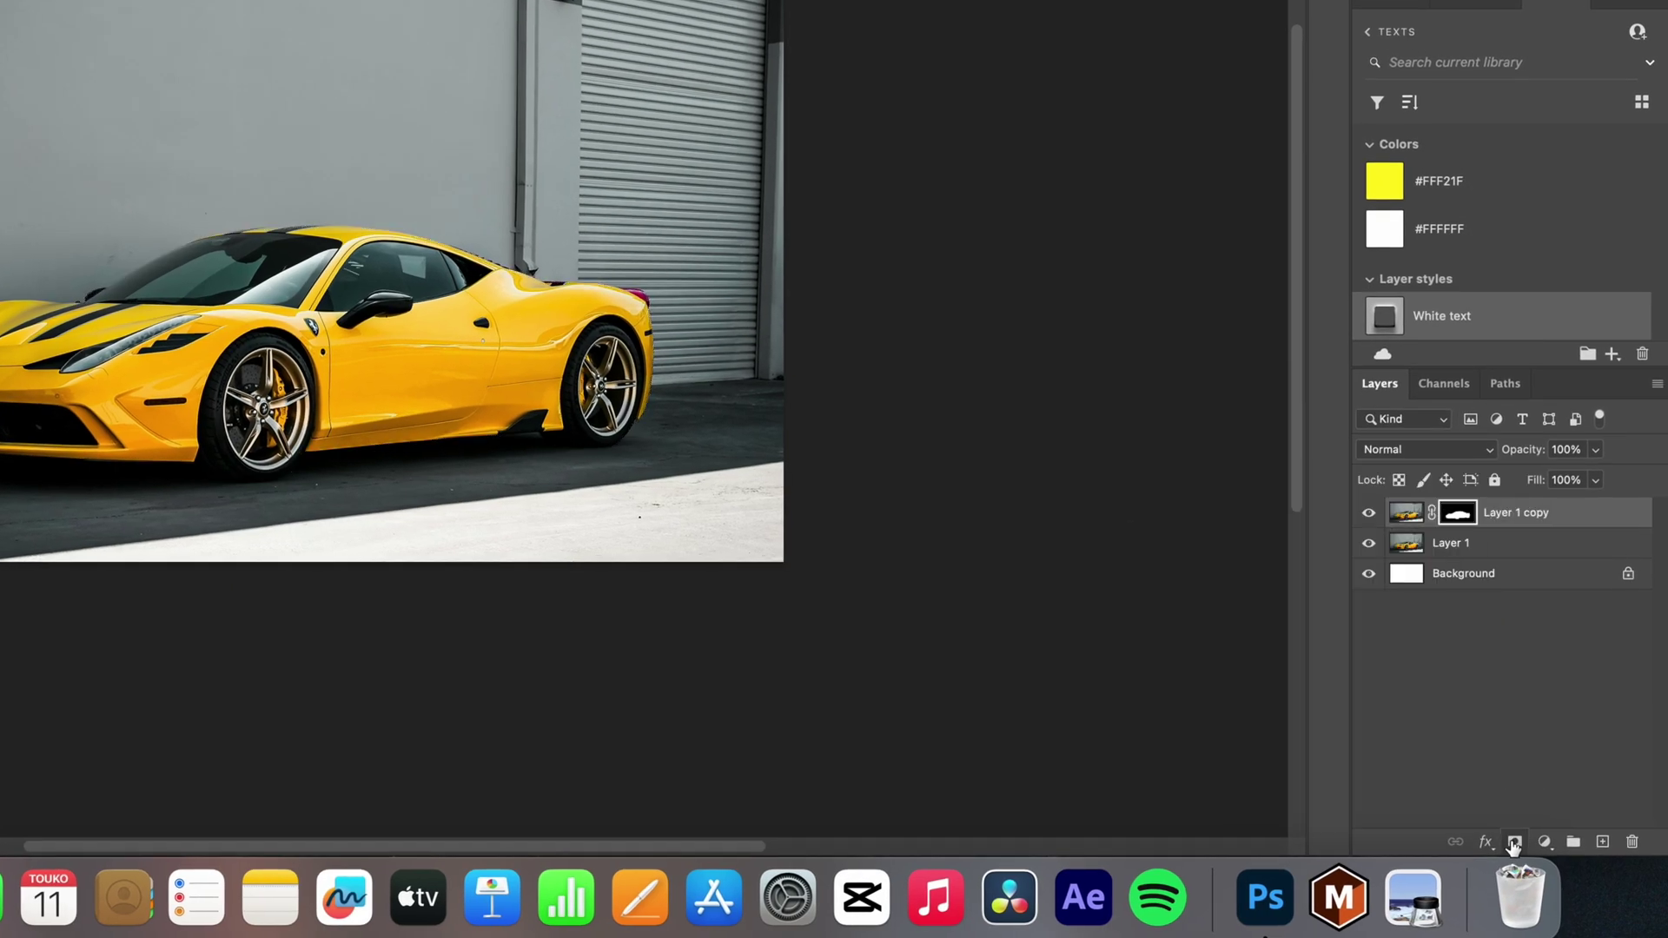
Check the car cutout by toggling Layer 1's visibility and convert the masked Layer 1 copy to a smart object
left_click(1370, 547)
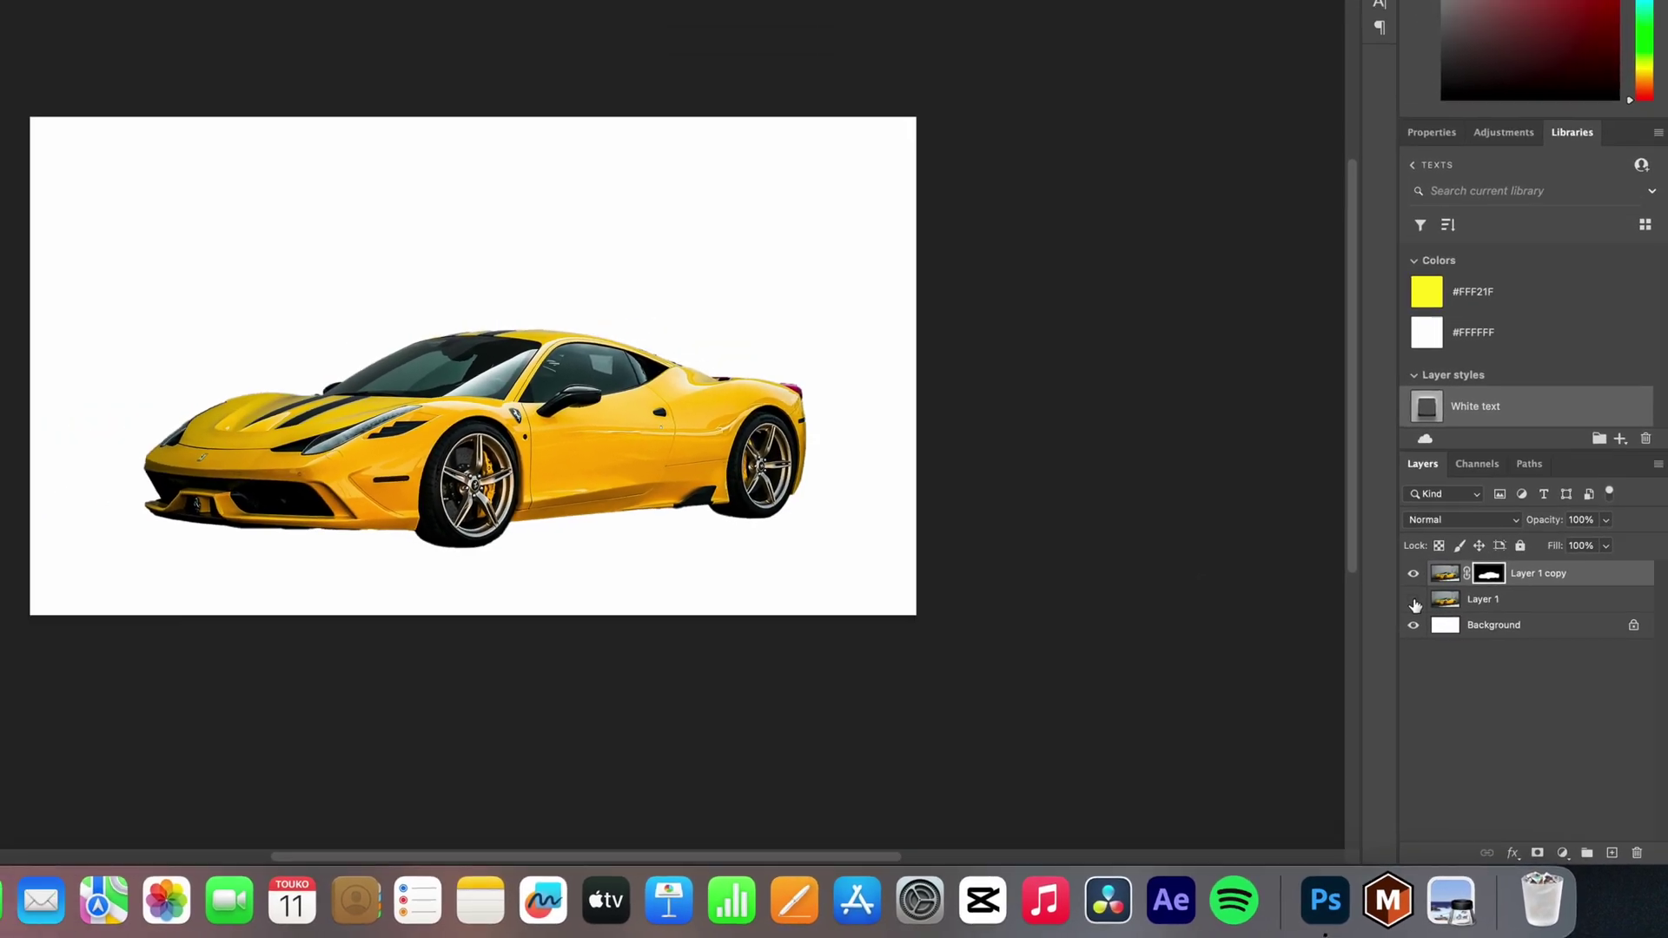
left_click(1394, 576)
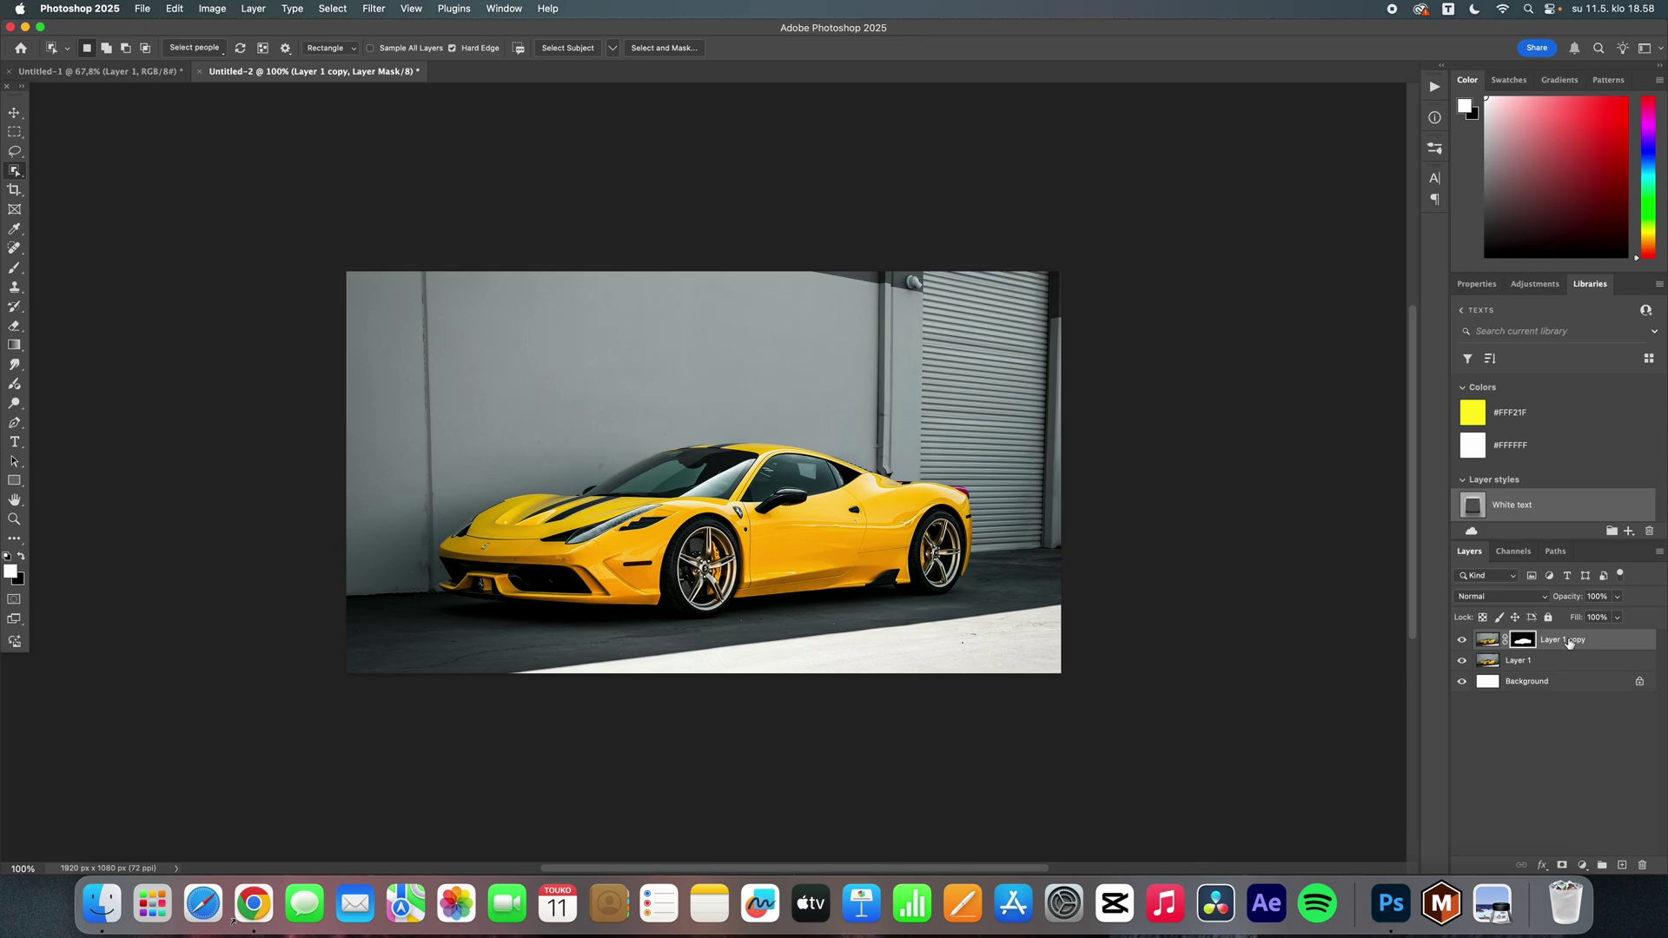
right_click(1569, 642)
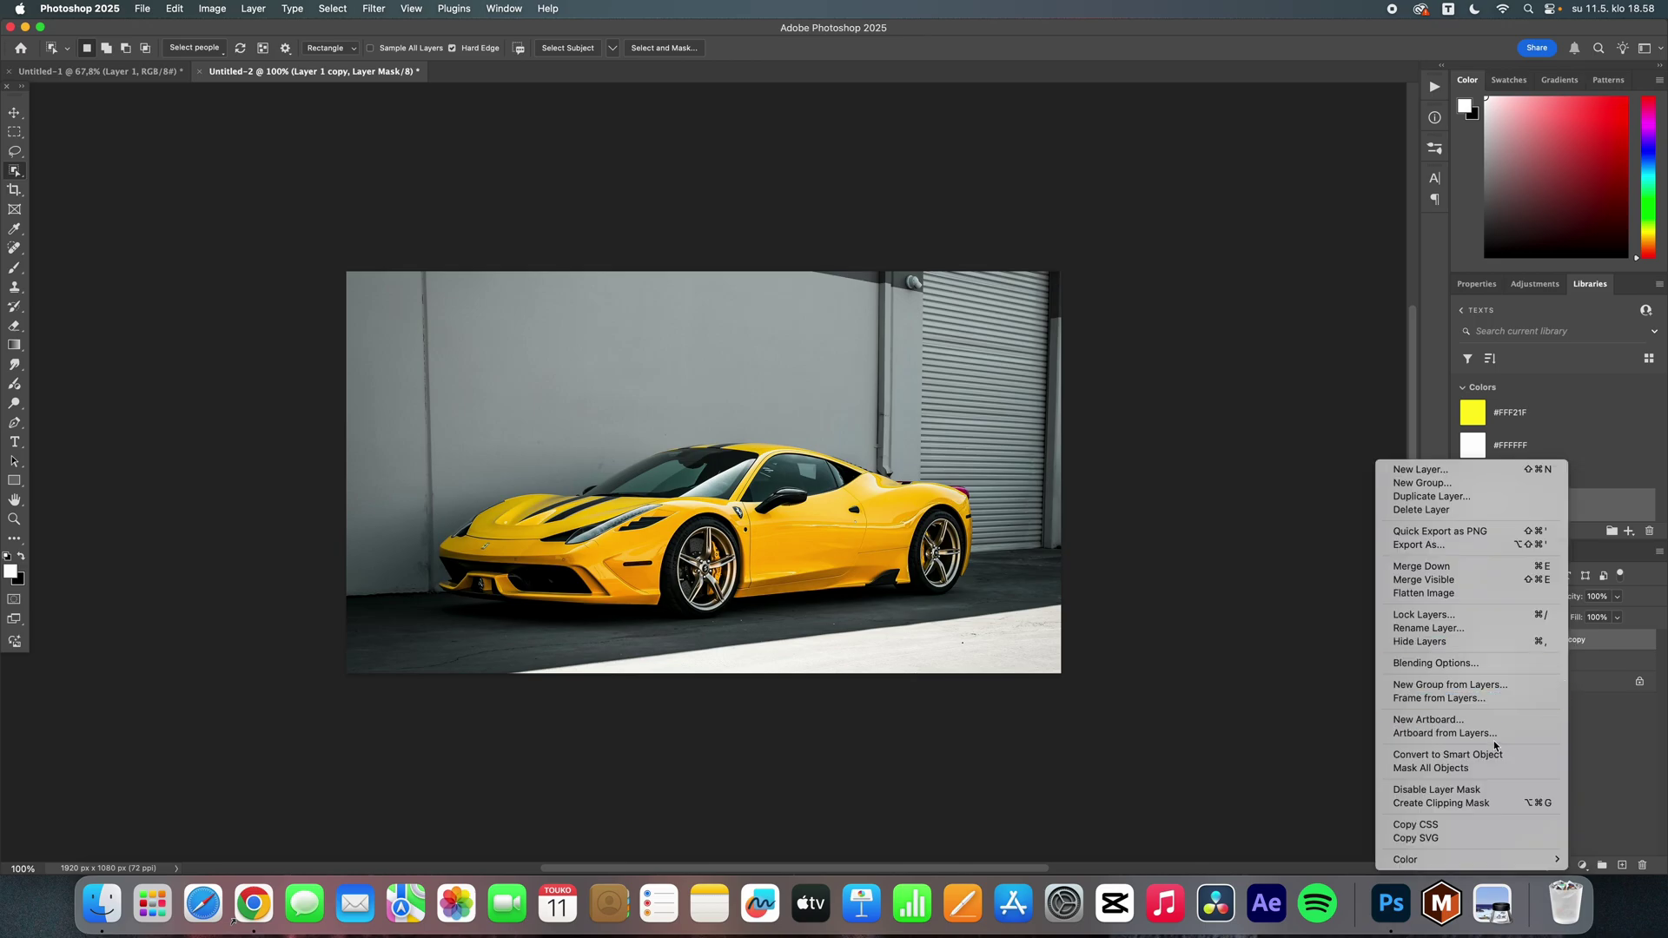
left_click(1474, 755)
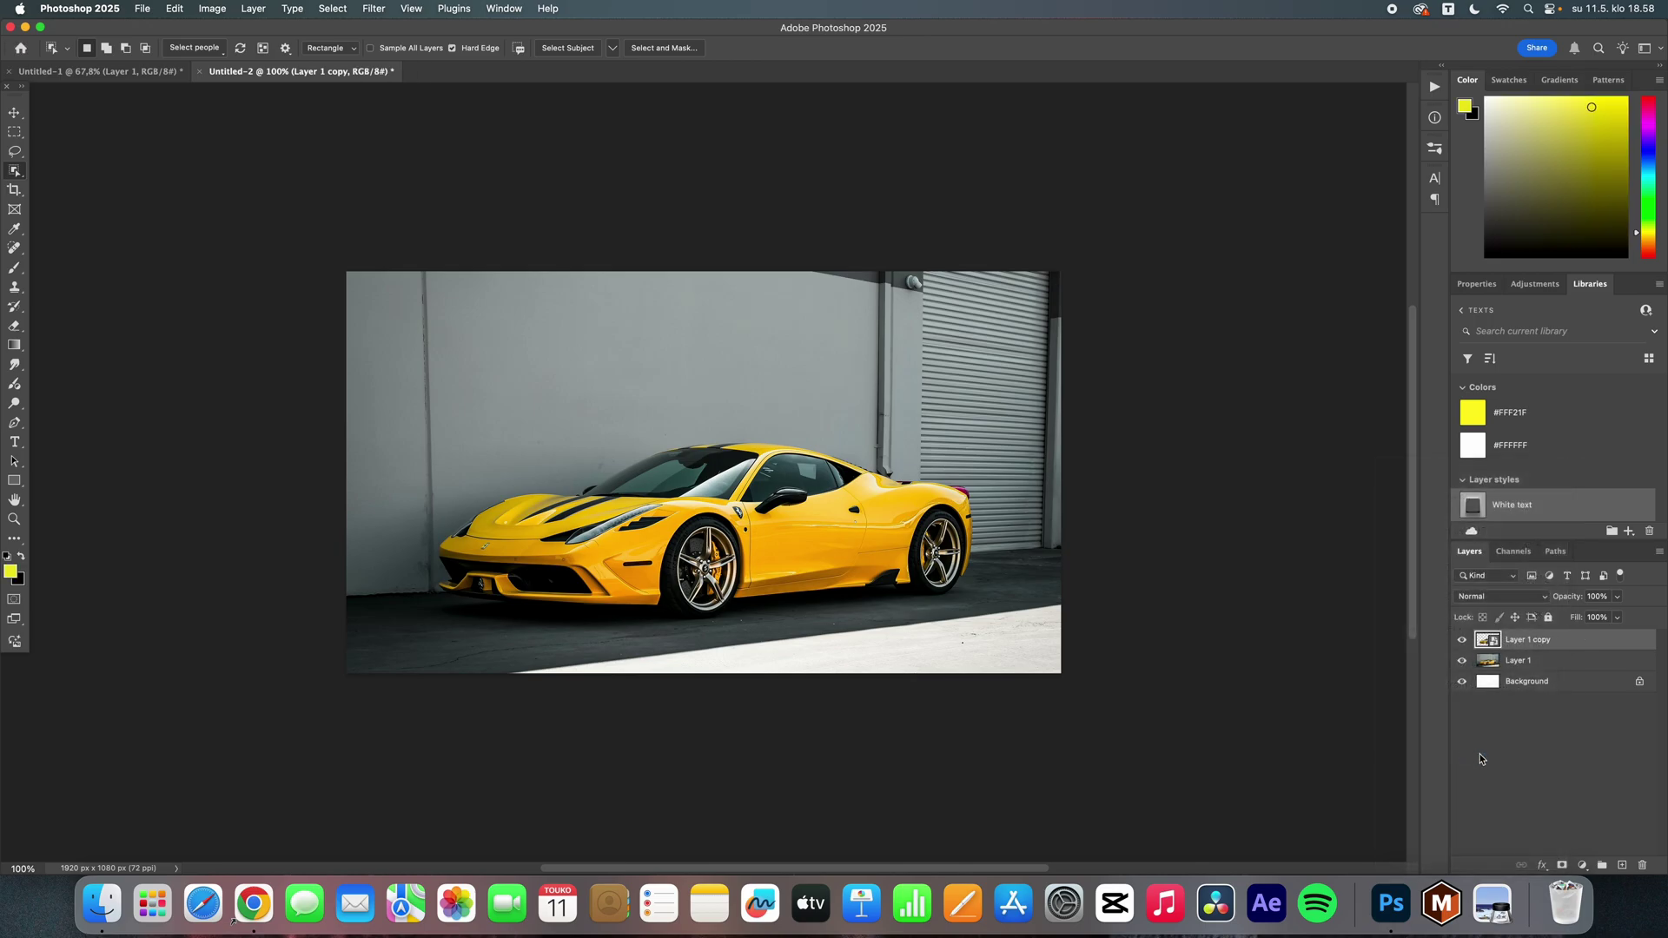
Place the images "earthquake effect thumb v2" and "ae like speed ramps thumb v3" from Finder as new layers
key("v")
left_click(97, 904)
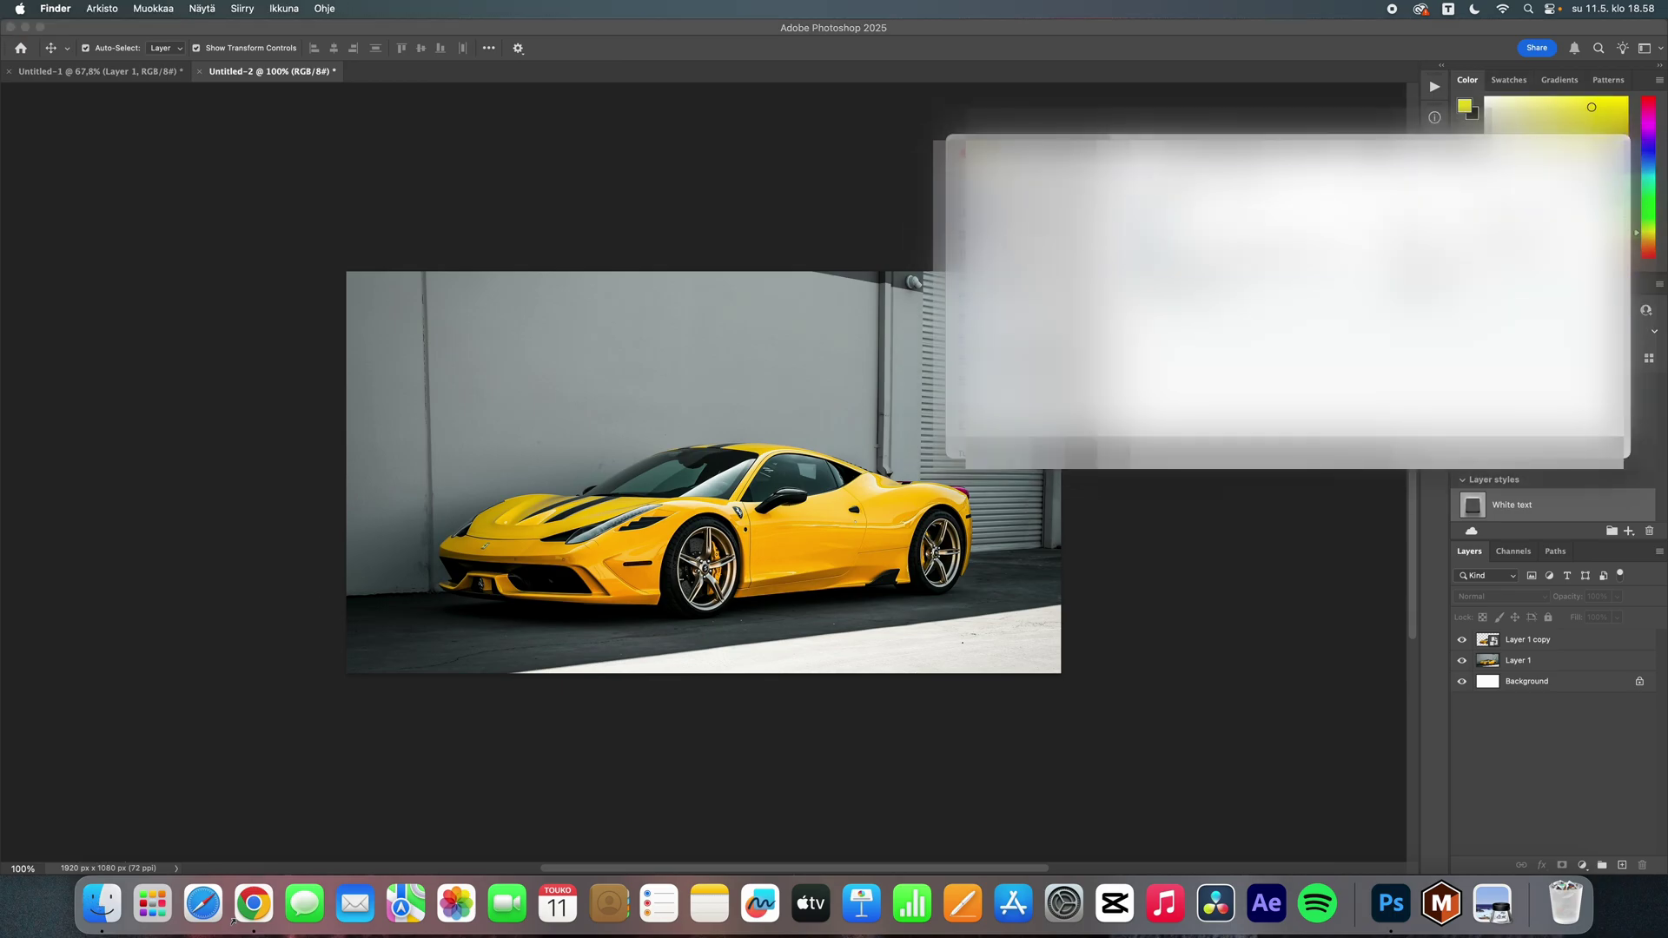
scroll(1303, 304, "down", 10)
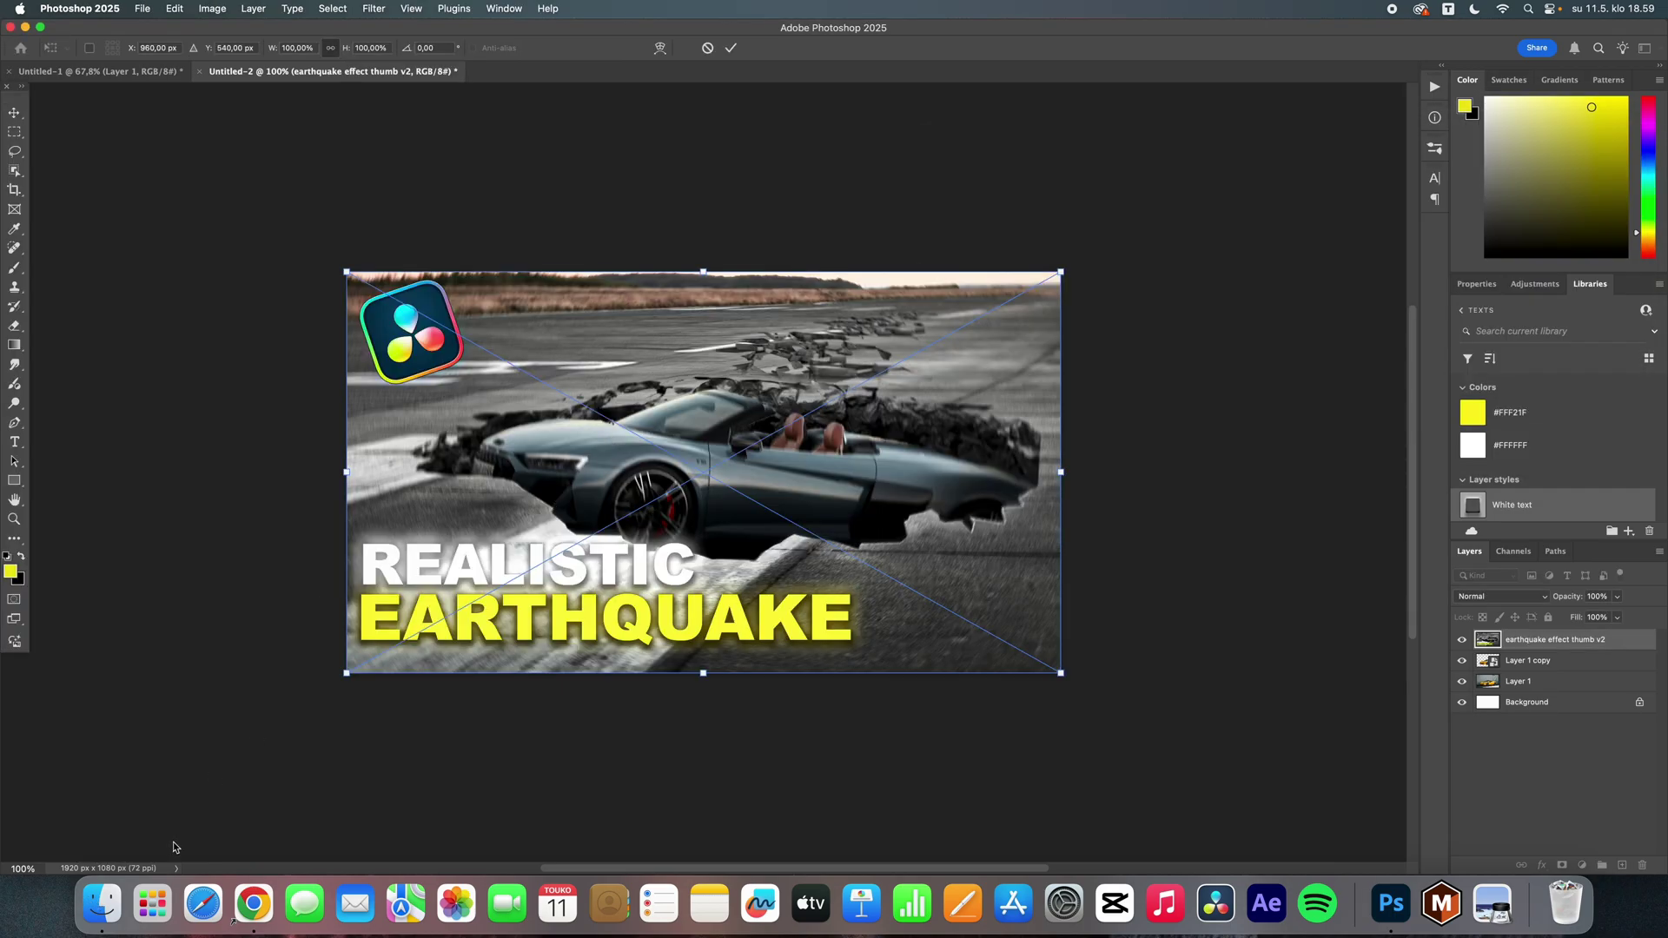
key("super+Tab")
left_click_drag(1484, 399, 877, 418)
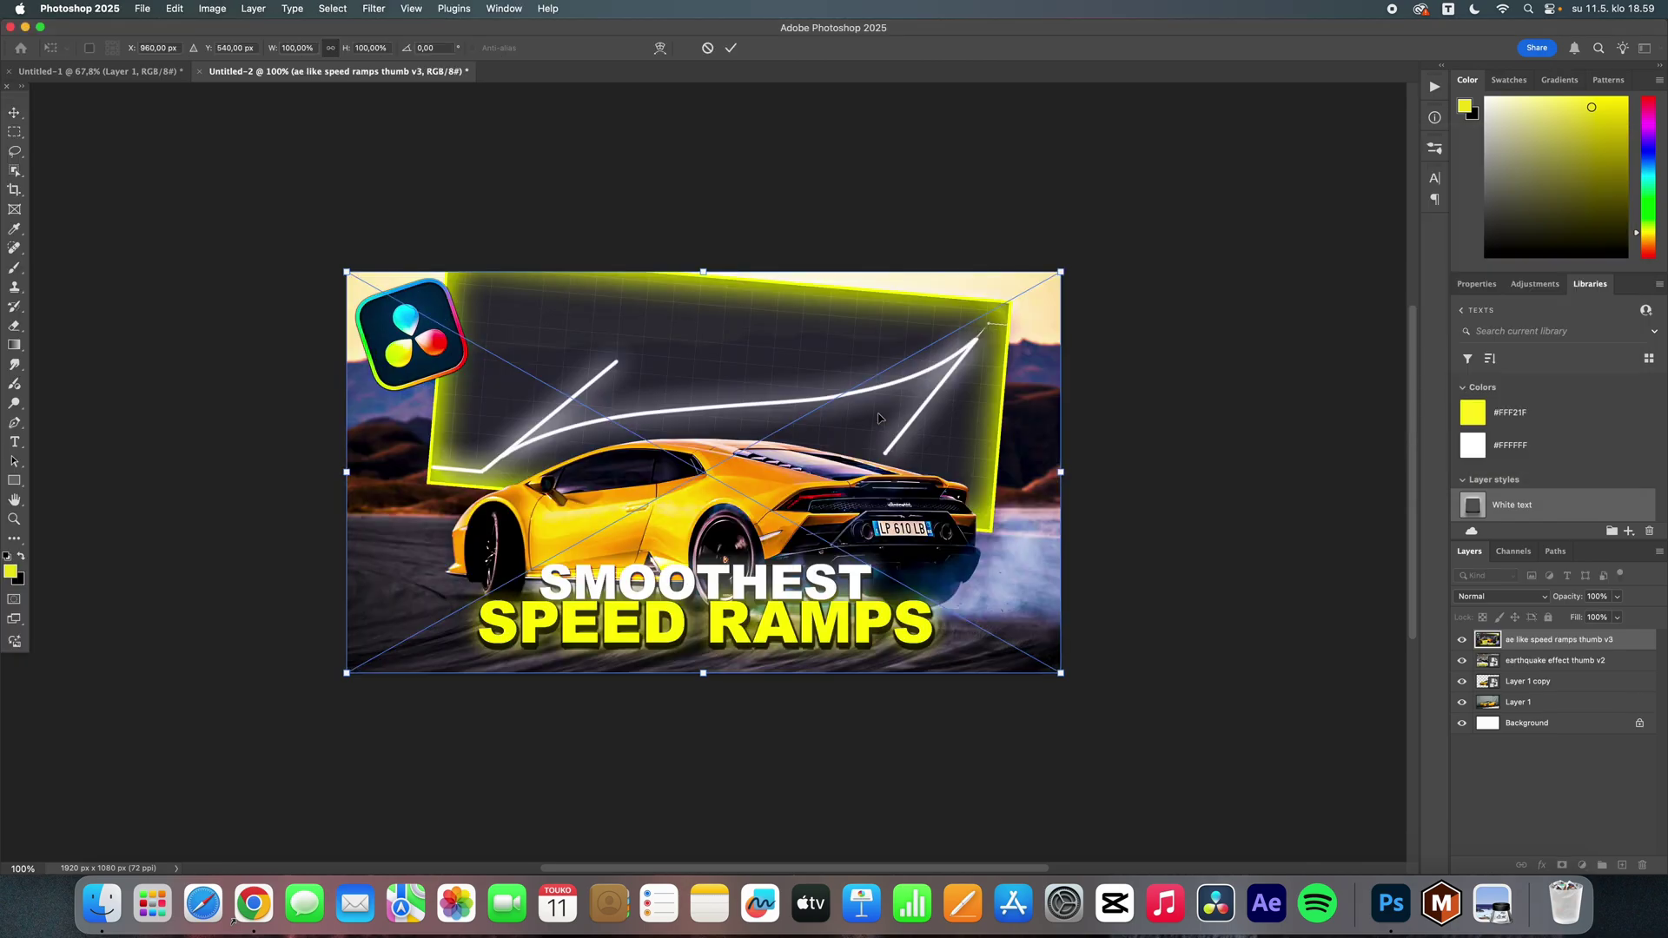
left_click(730, 50)
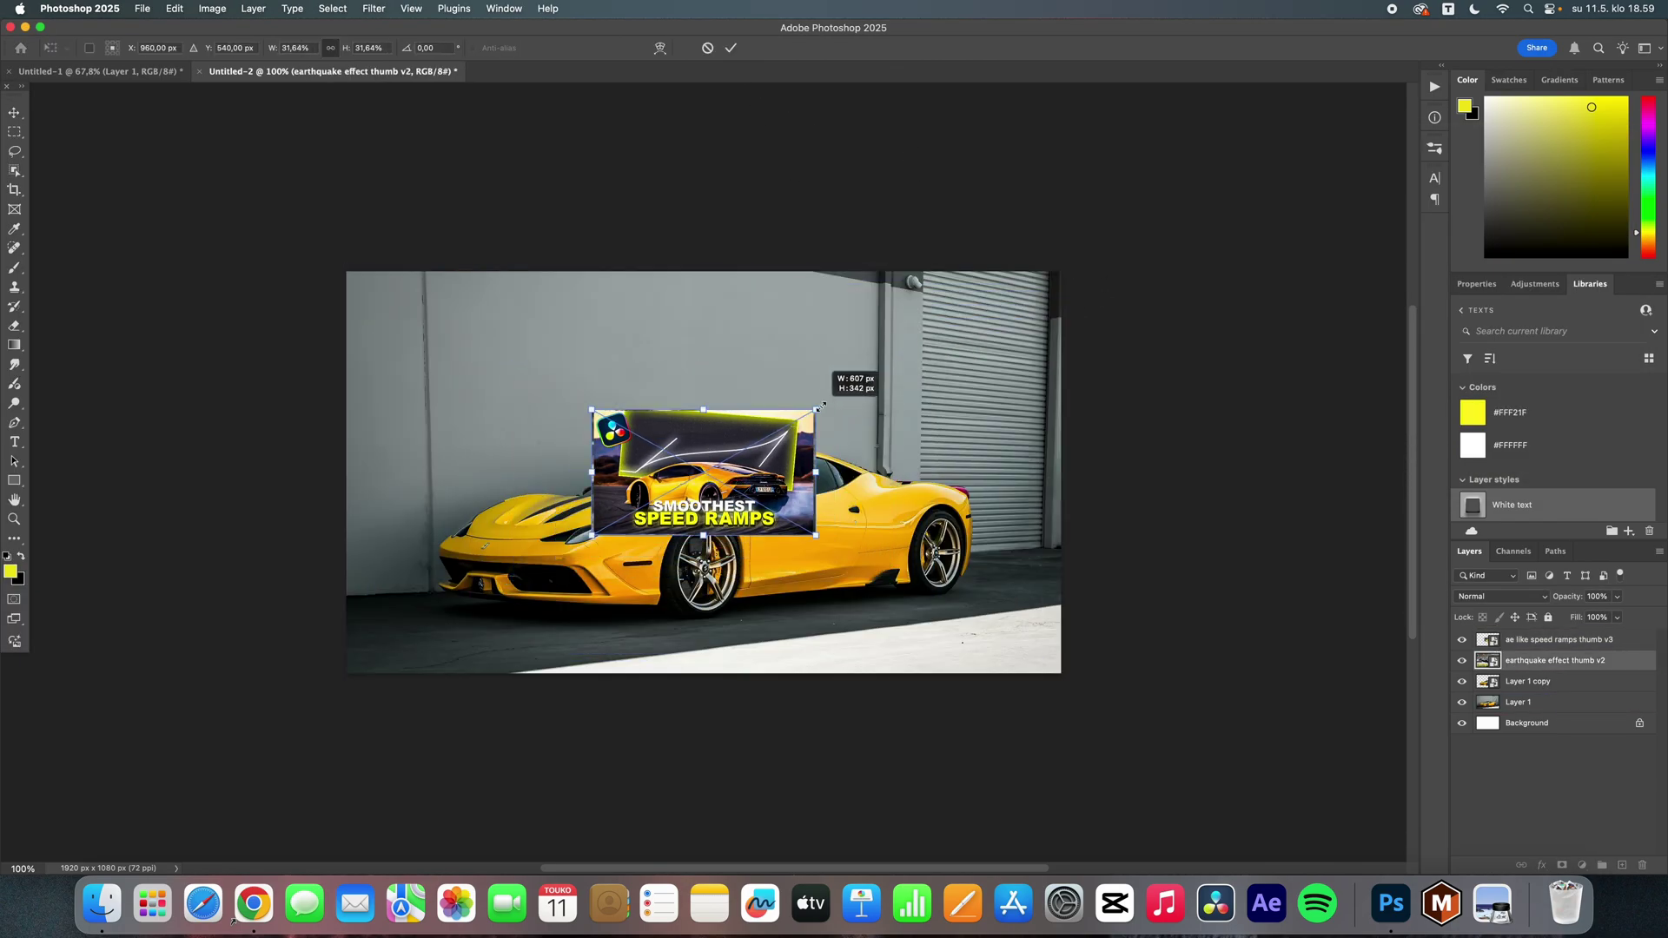
Shrink both thumbnails to about a third of the canvas width and place them side by side above the car
left_click_drag(821, 406, 827, 404)
left_click_drag(704, 487, 863, 417)
key("Return")
left_click_drag(576, 399, 595, 426)
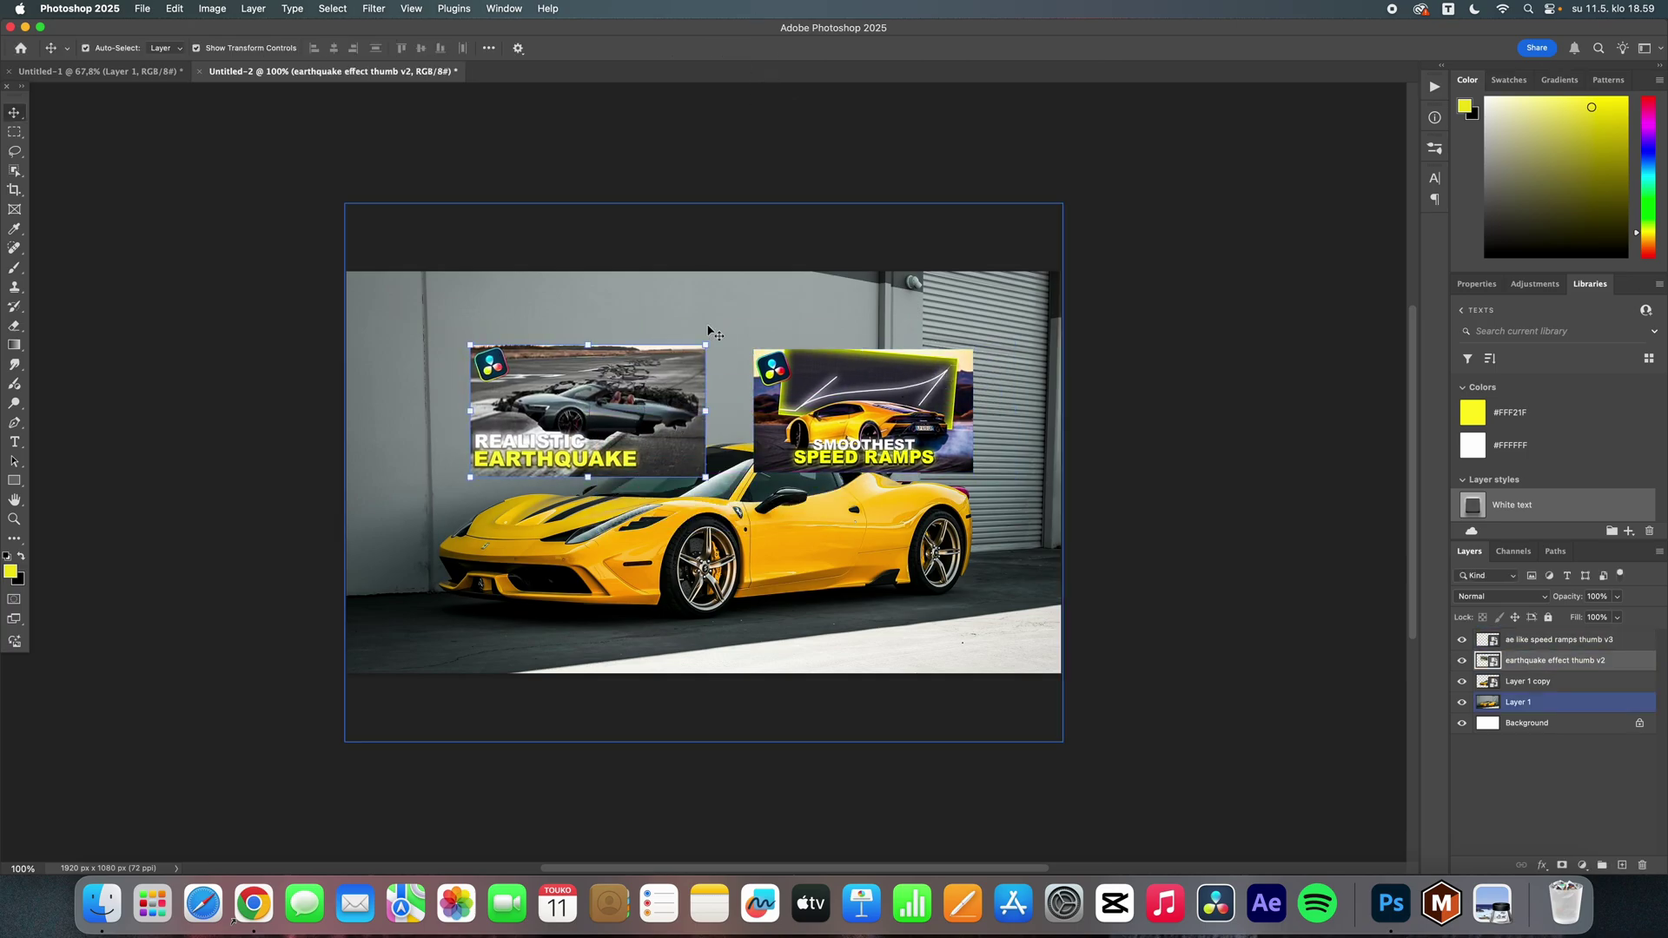
Tilt the earthquake thumbnail slightly counterclockwise and the speed ramps thumbnail about 4° clockwise, adjusting the latter's position
key("super+t")
left_click_drag(860, 438, 864, 413)
left_click(731, 49)
left_click(873, 413)
key("super+t")
left_click_drag(984, 344, 987, 354)
left_click_drag(901, 384, 888, 376)
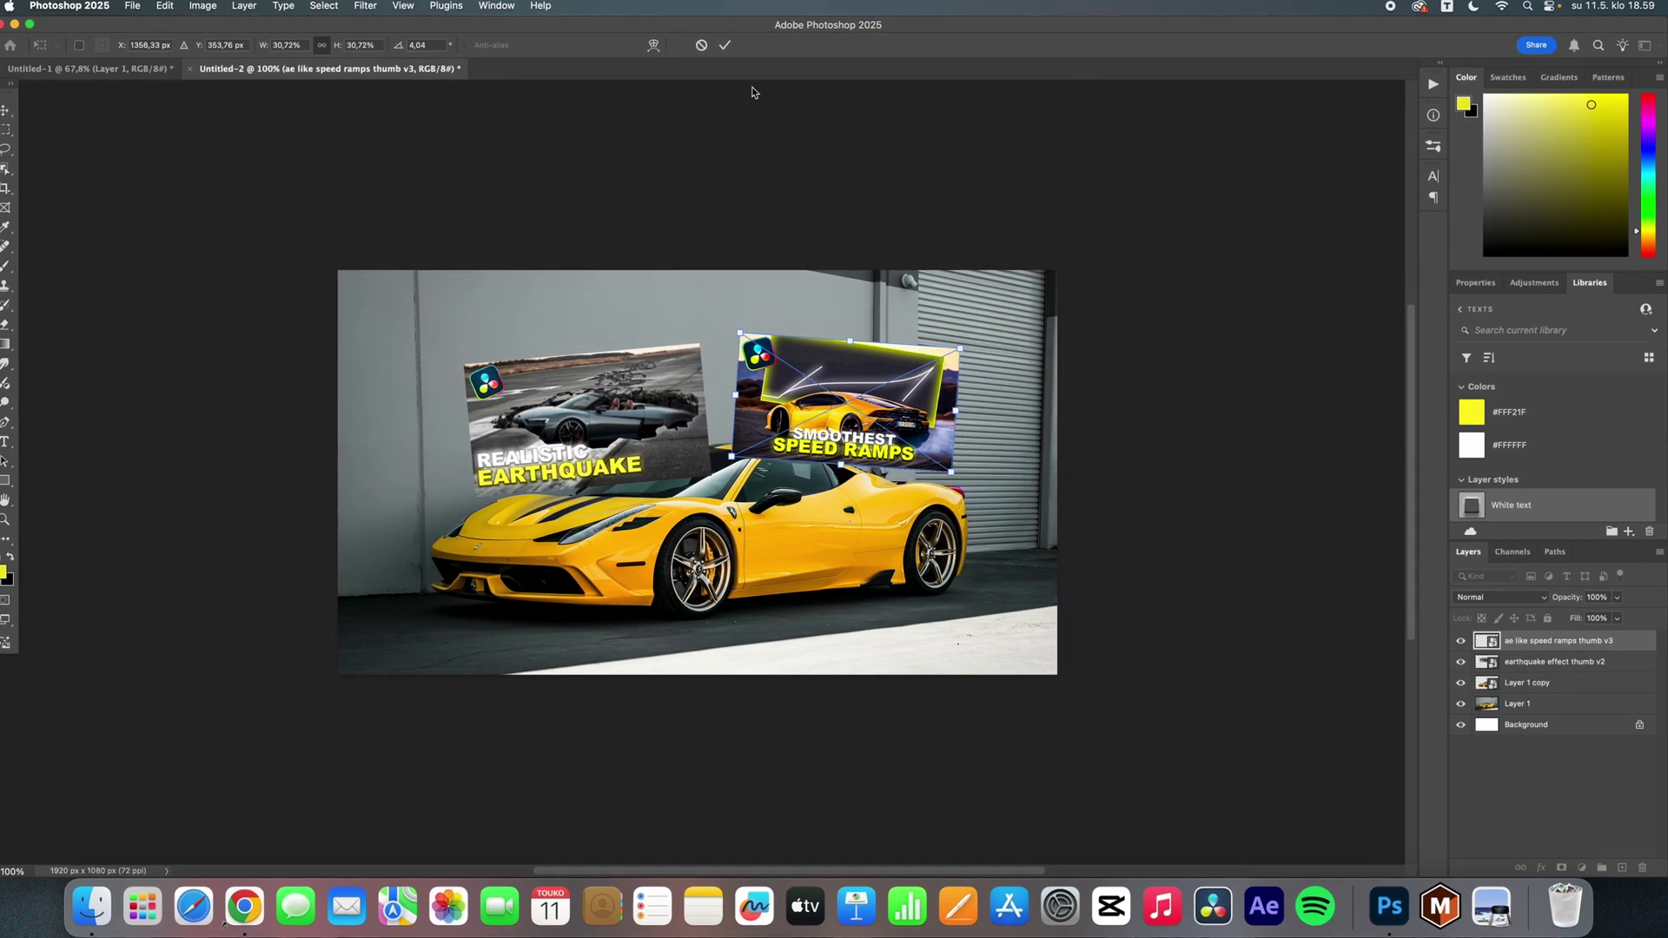
left_click(730, 50)
Move the Layer 1 copy car cutout to the top of the layer stack, in front of both thumbnails
left_click(1199, 417)
left_click(1520, 694)
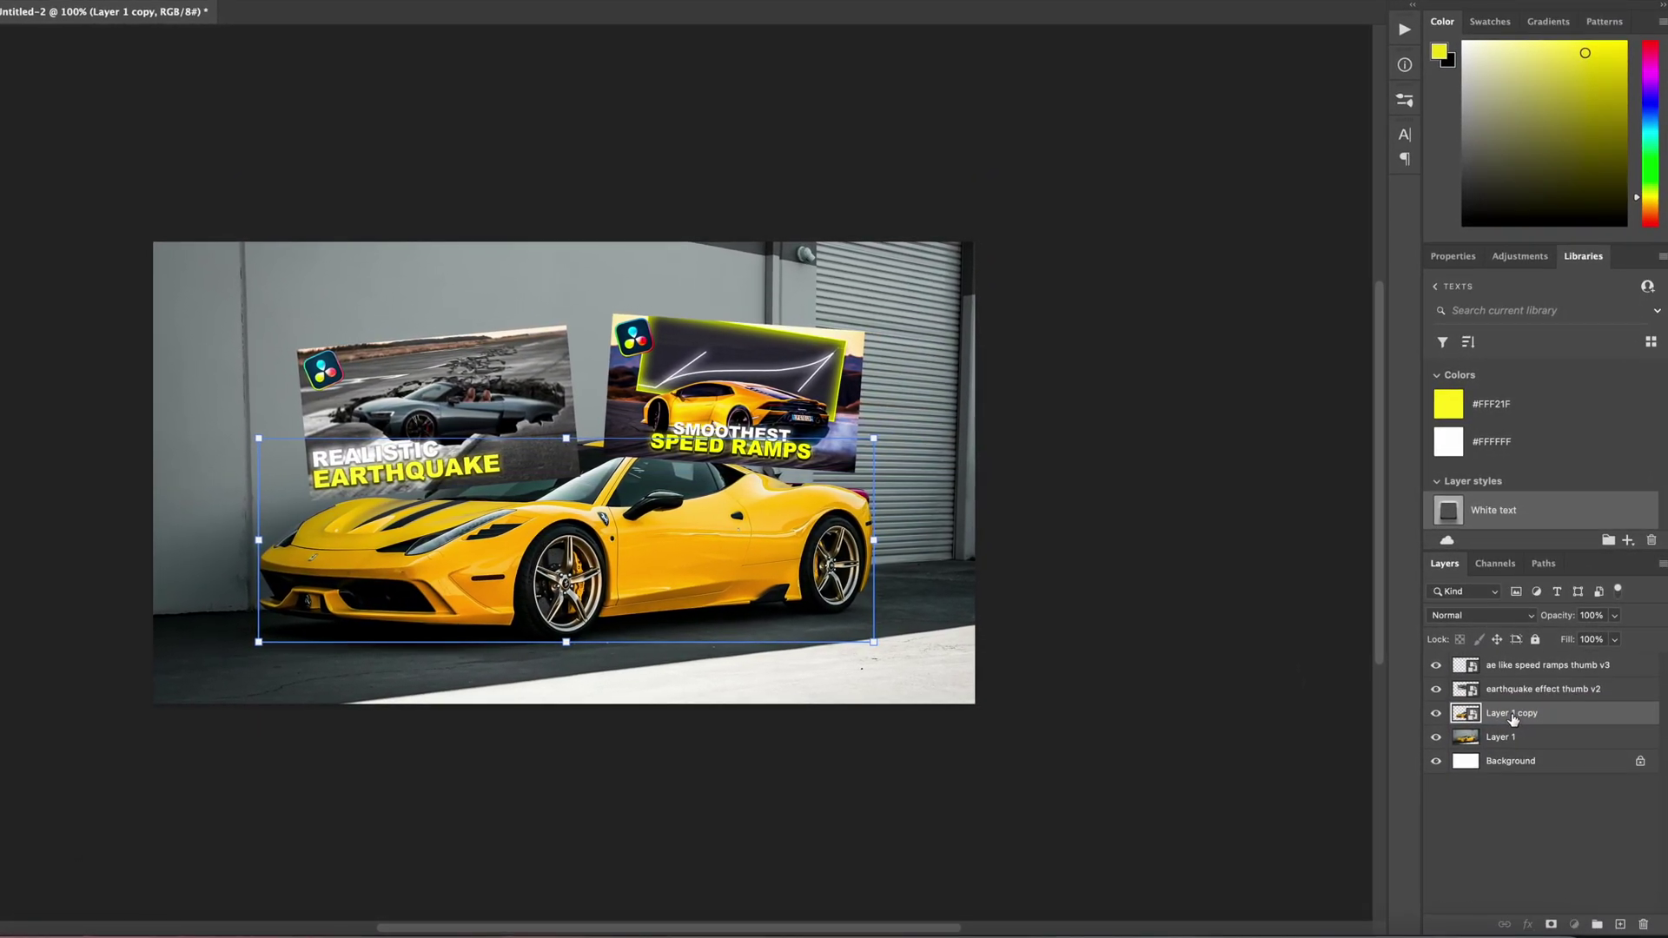
left_click_drag(1521, 696, 1501, 662)
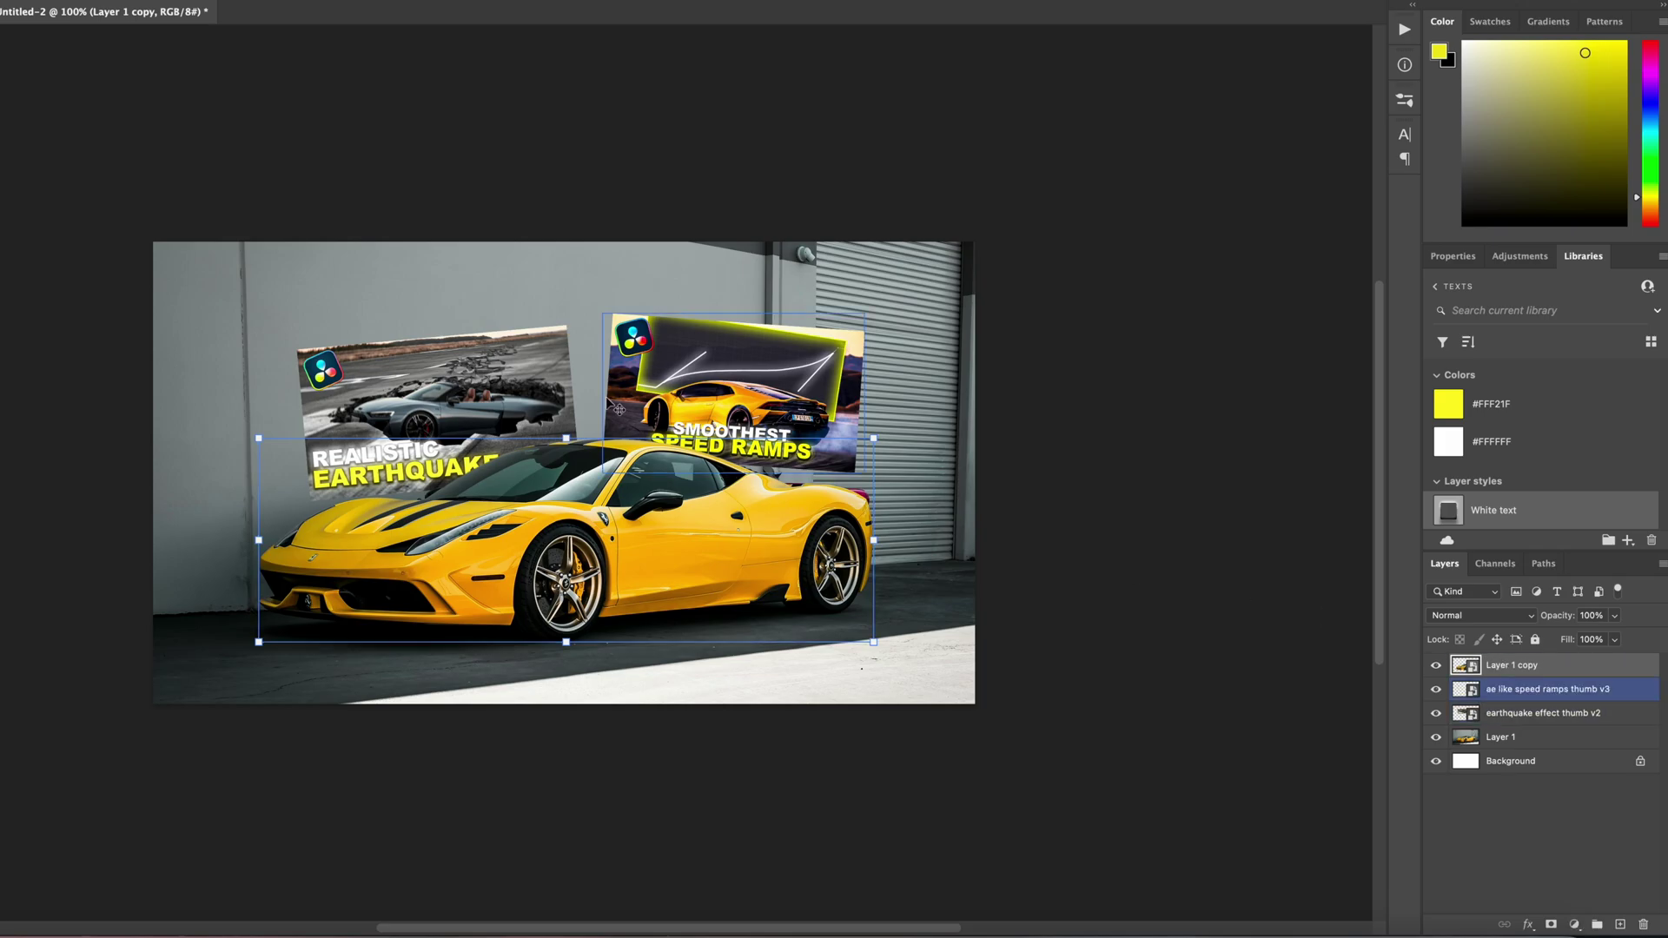
Reposition the earthquake thumbnail behind the car and rotate it further counterclockwise
left_click(1528, 713)
left_click_drag(457, 386, 470, 374)
key("super+t")
left_click_drag(594, 311, 584, 297)
left_click_drag(530, 375, 528, 387)
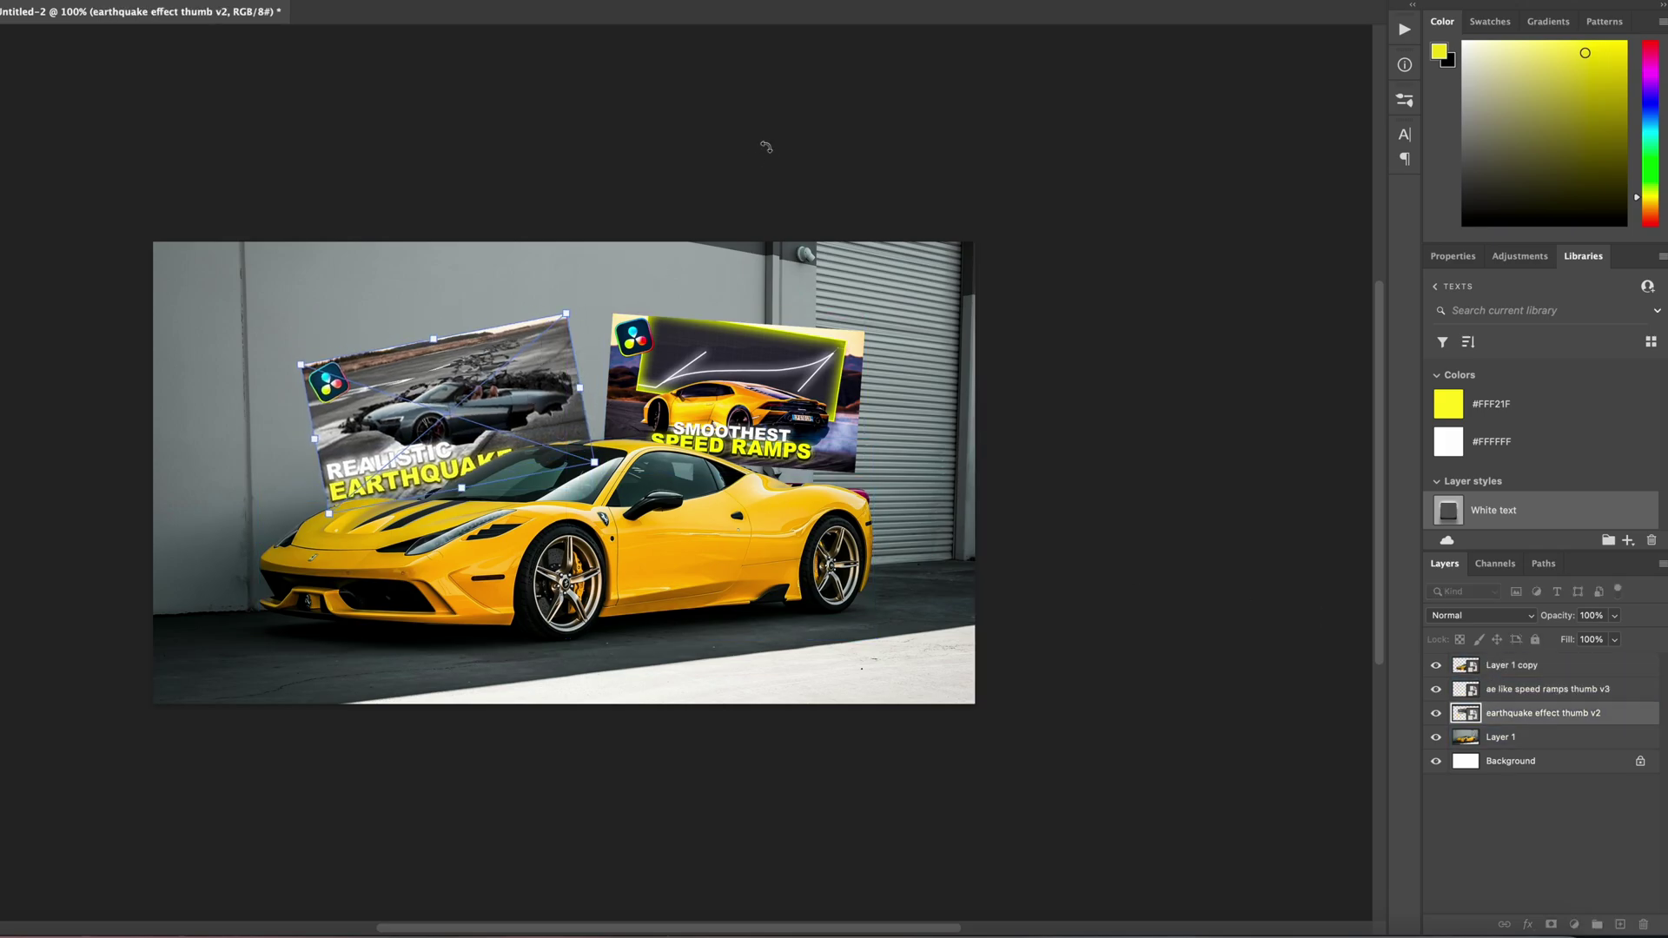
left_click(764, 149)
left_click(763, 149)
Give the speed ramps thumbnail an Outer Glow and an Inner Glow, setting the inner glow's choke to 9% and size to 38 px
left_click(1560, 690)
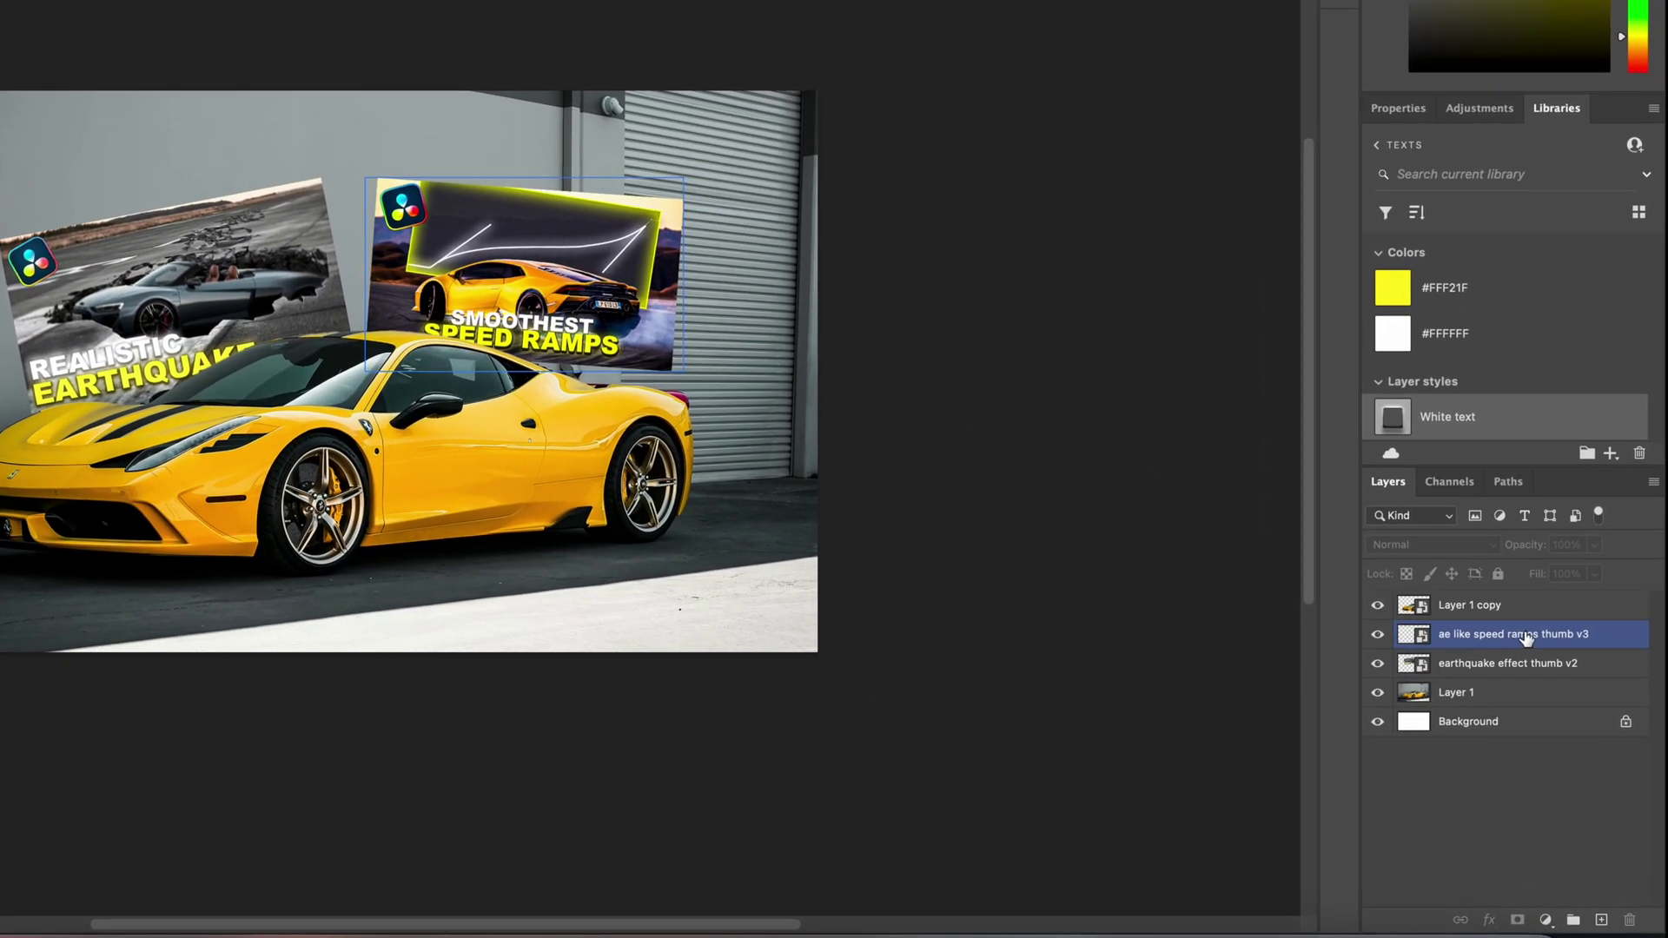
double_click(1603, 647)
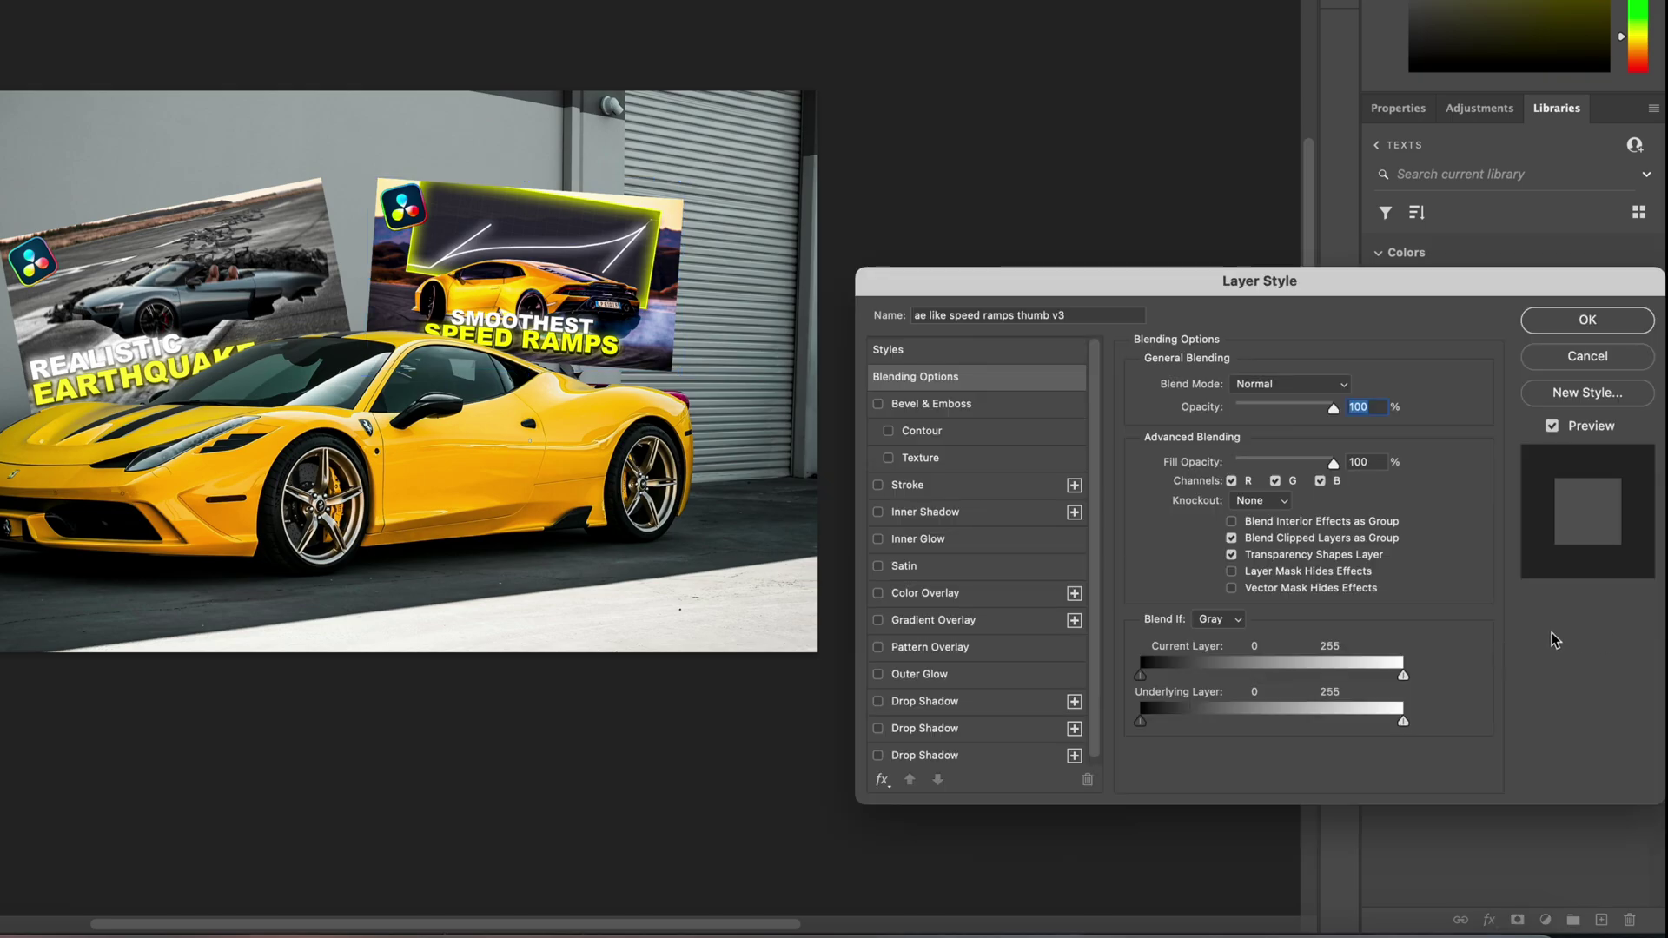
left_click(919, 675)
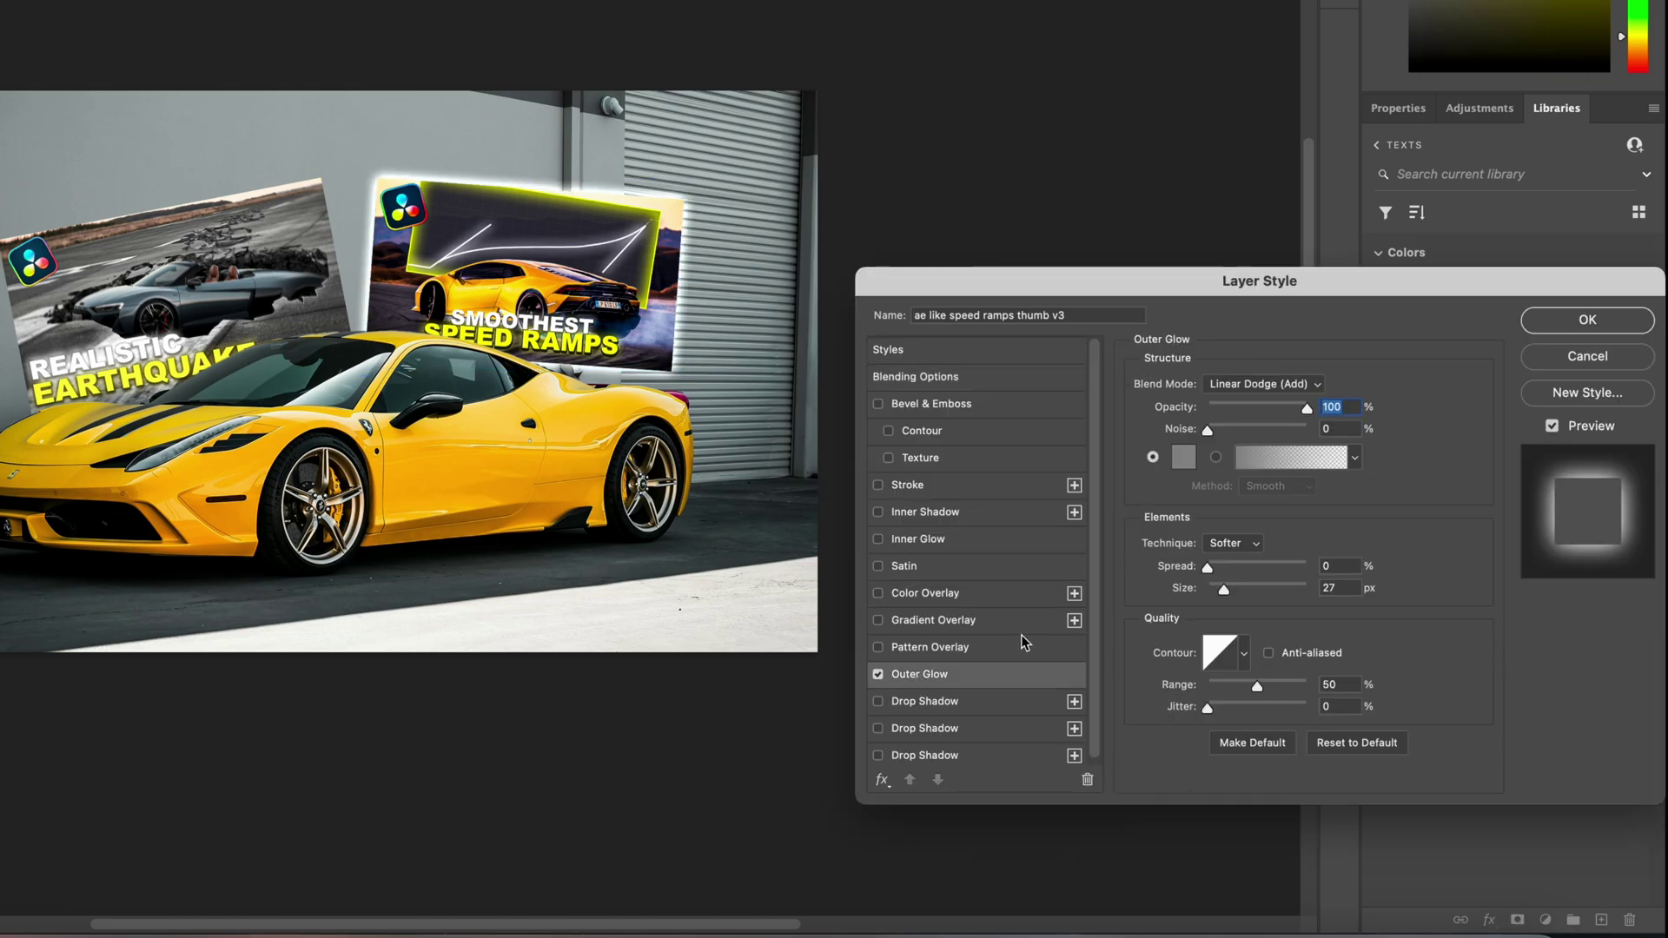
left_click(923, 540)
left_click_drag(1218, 617, 1229, 601)
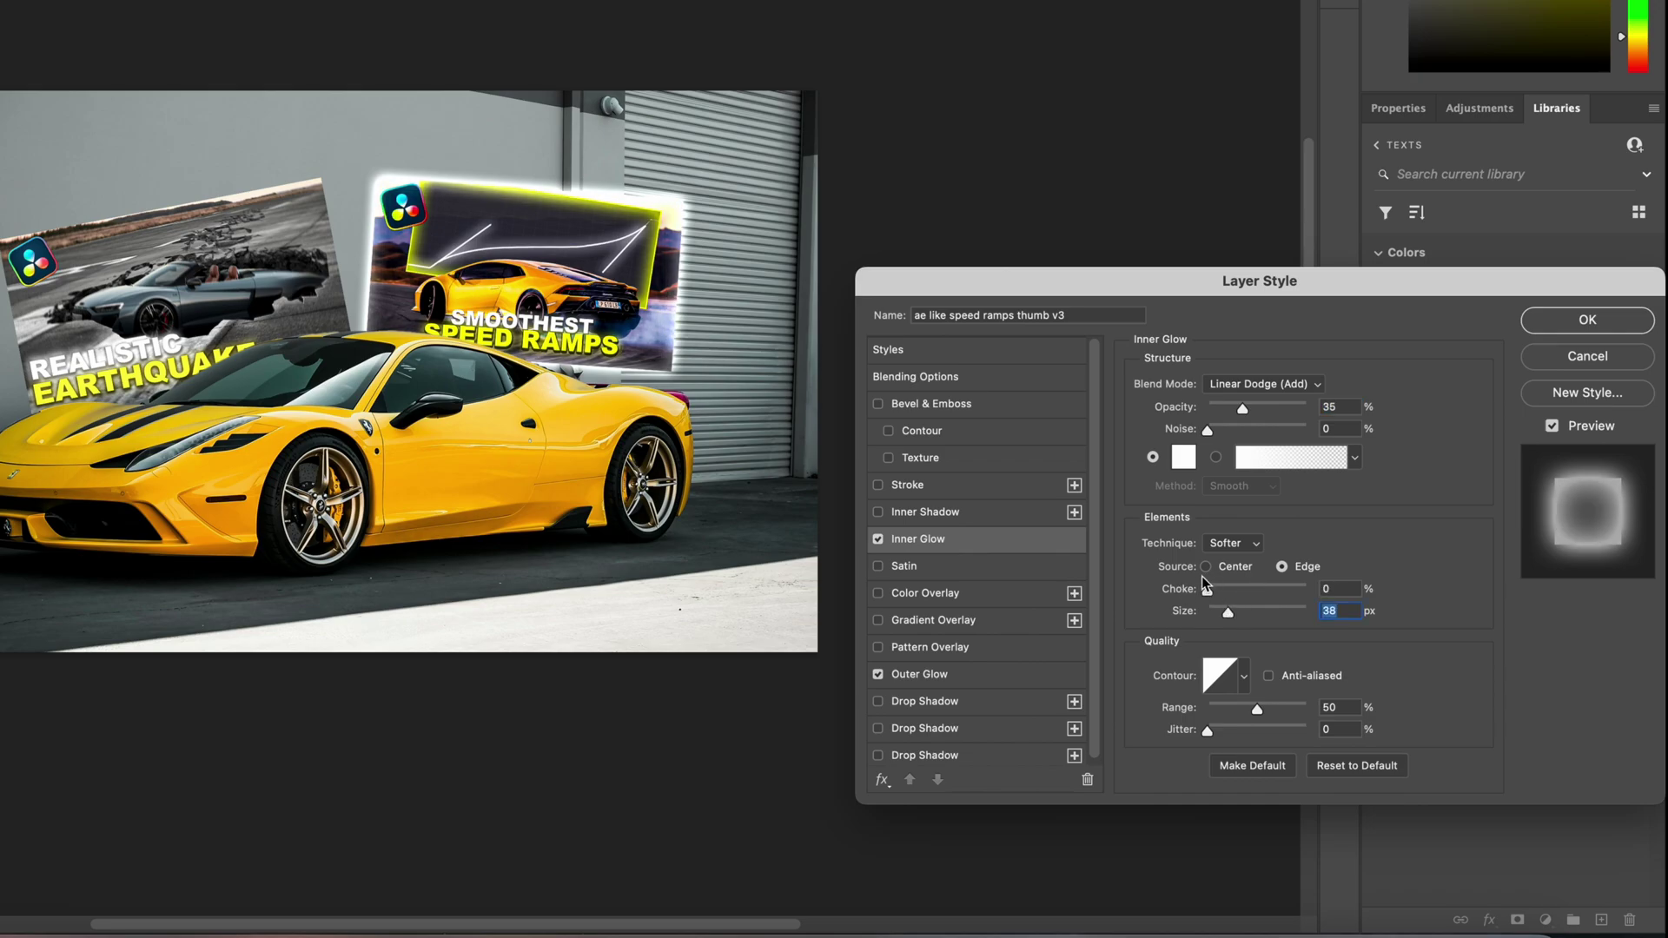
left_click_drag(1206, 588, 1226, 579)
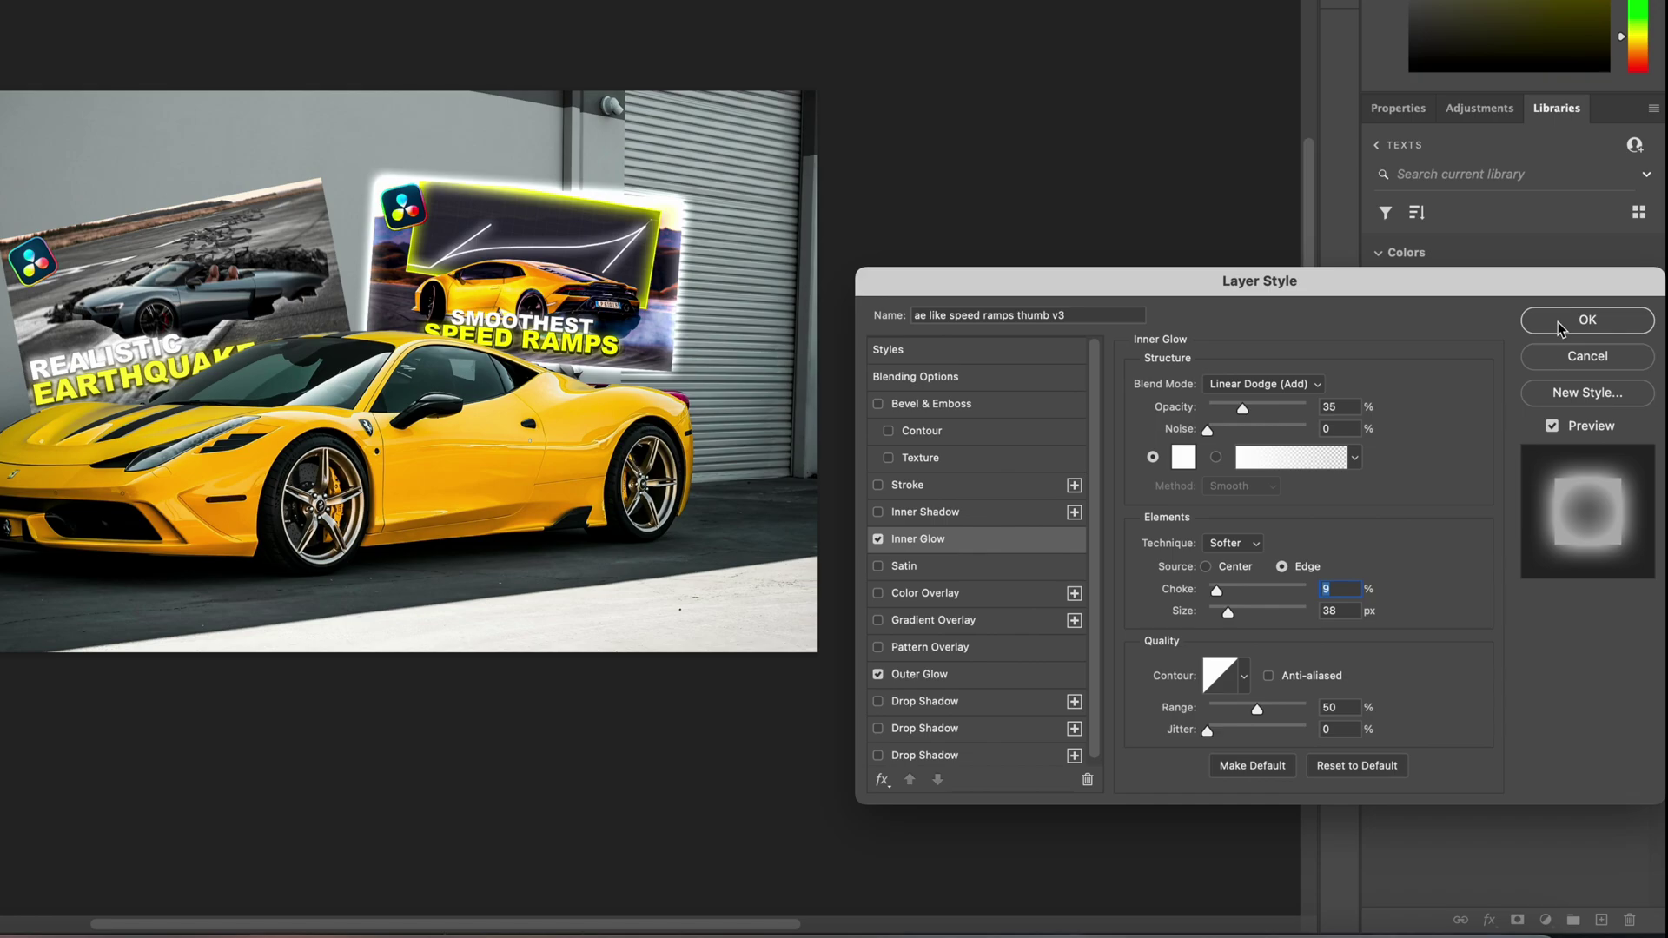
left_click(1559, 328)
Apply Outer Glow and Inner Glow with the same settings to the earthquake effect thumb v2 layer
left_click(1575, 752)
double_click(1608, 734)
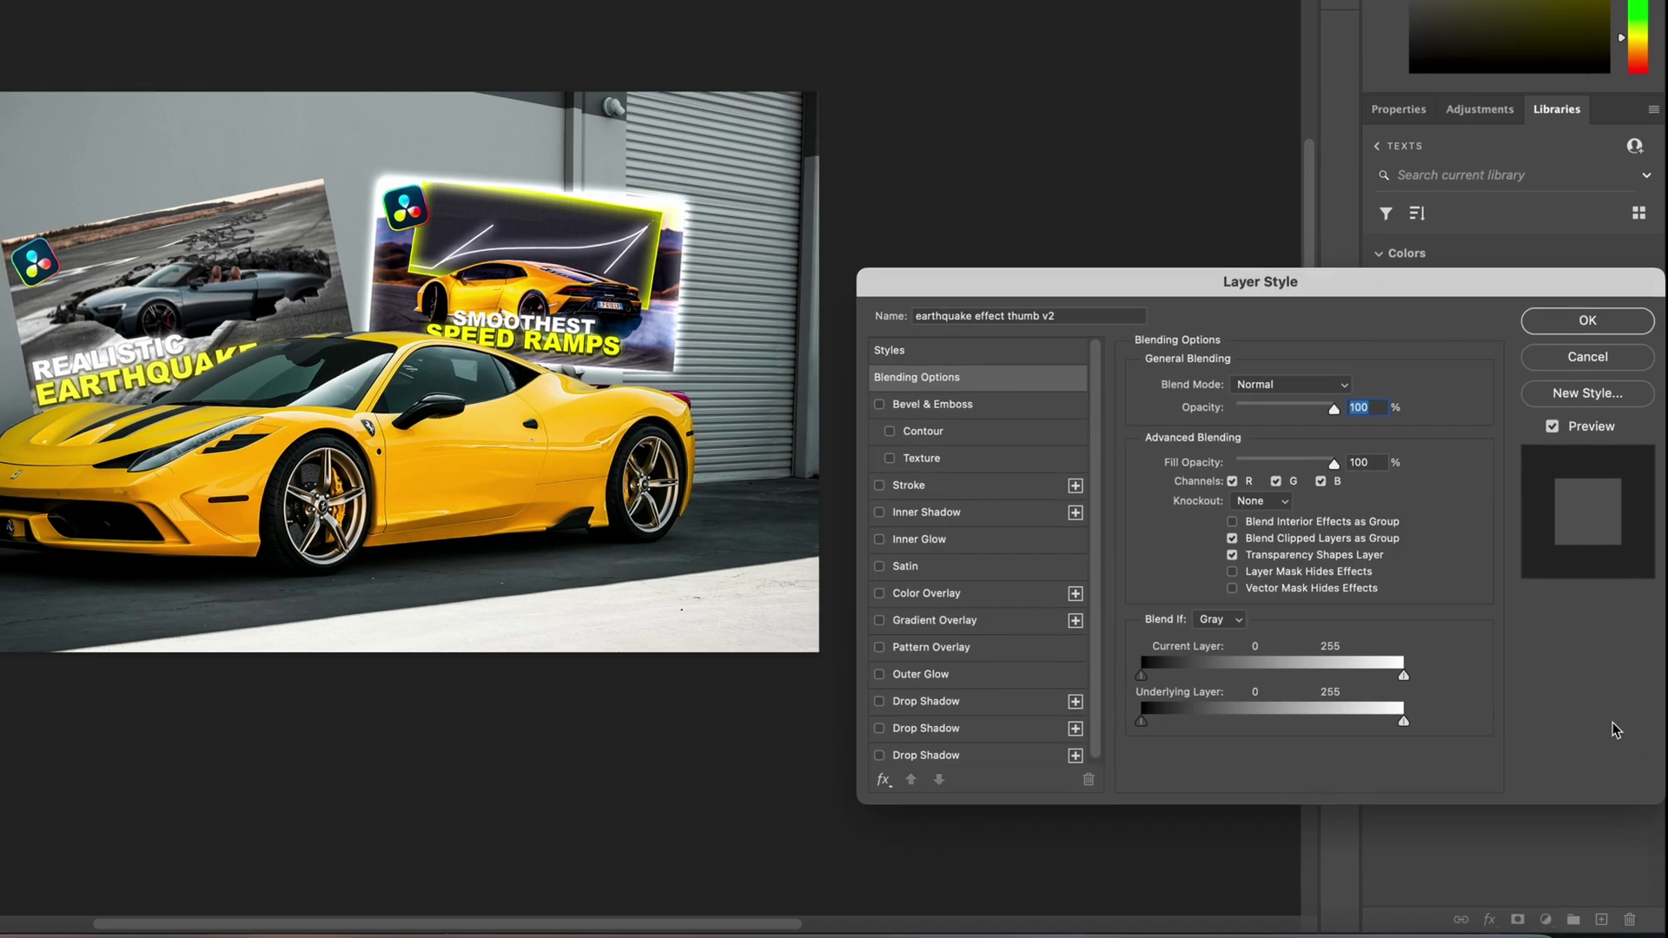
left_click(937, 674)
left_click(931, 539)
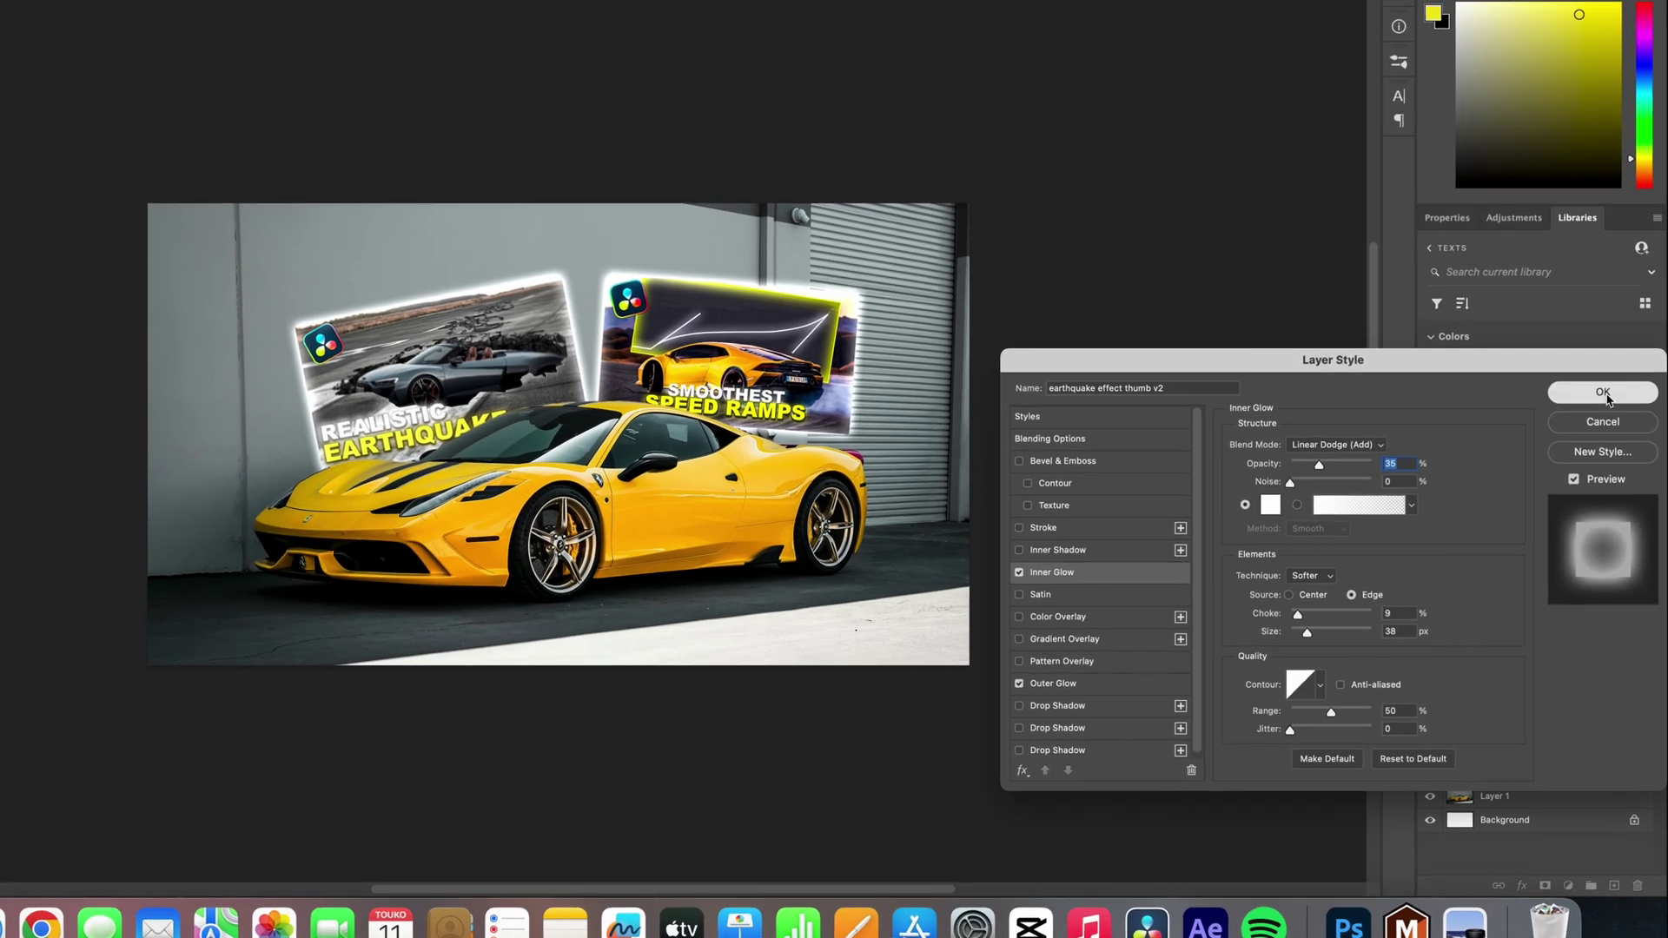
left_click(1602, 392)
Paste the Photoshop logo image and mask out its white background using an Object Selection of the rounded icon
key("super+v")
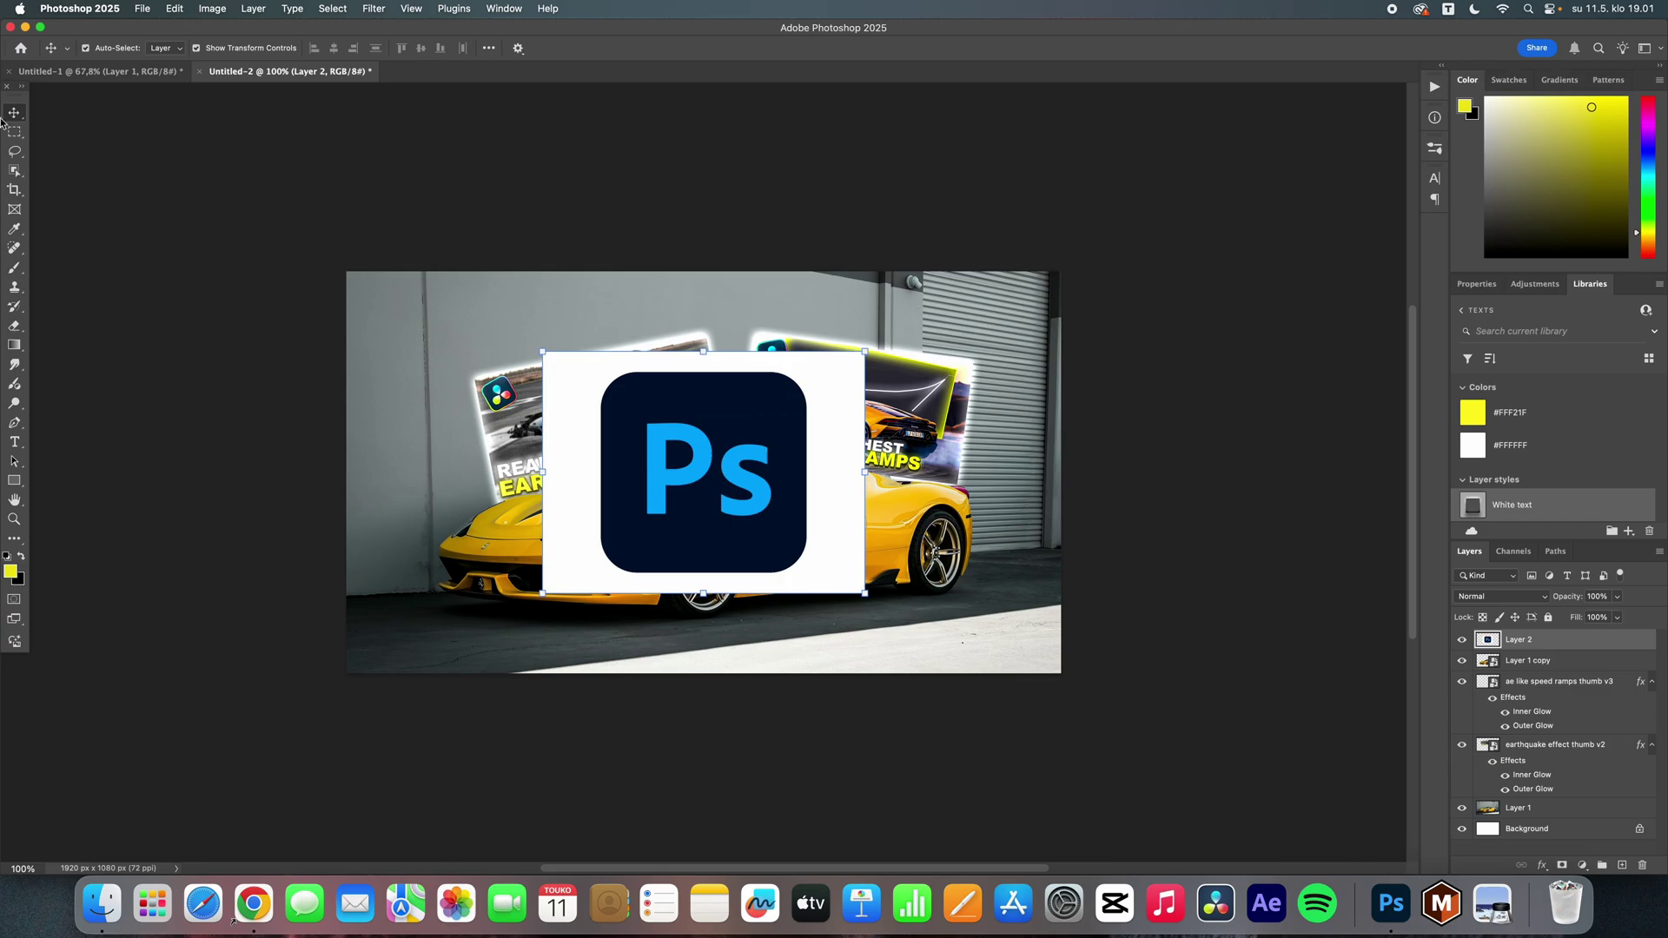
left_click(14, 172)
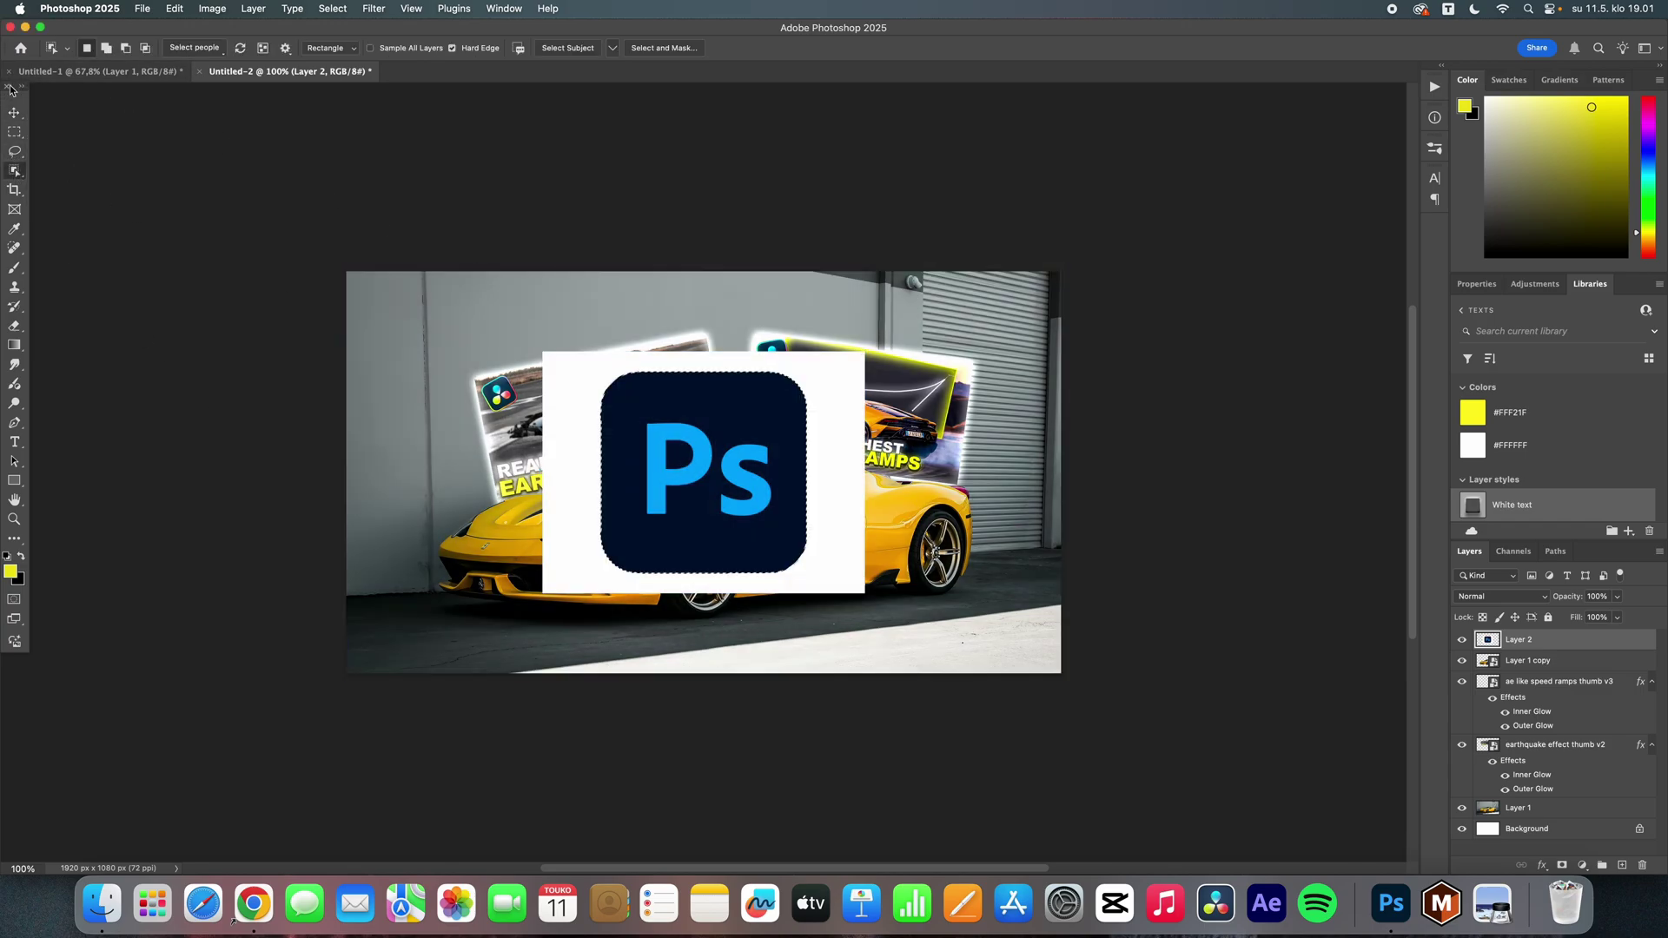
left_click(14, 112)
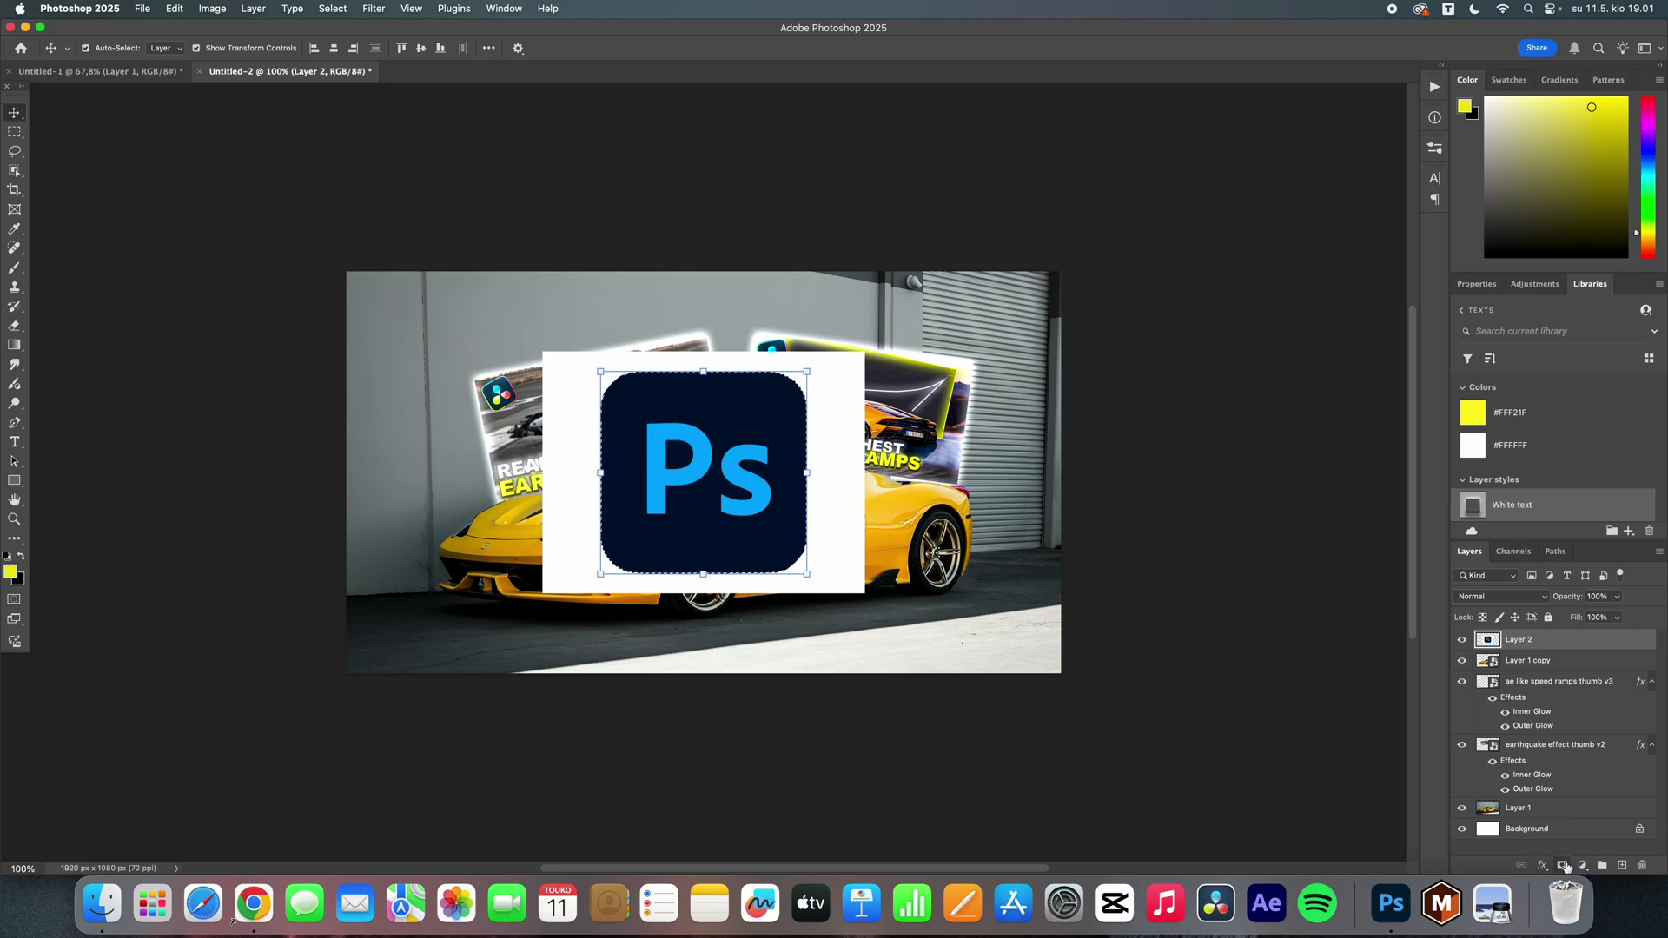
left_click(1562, 866)
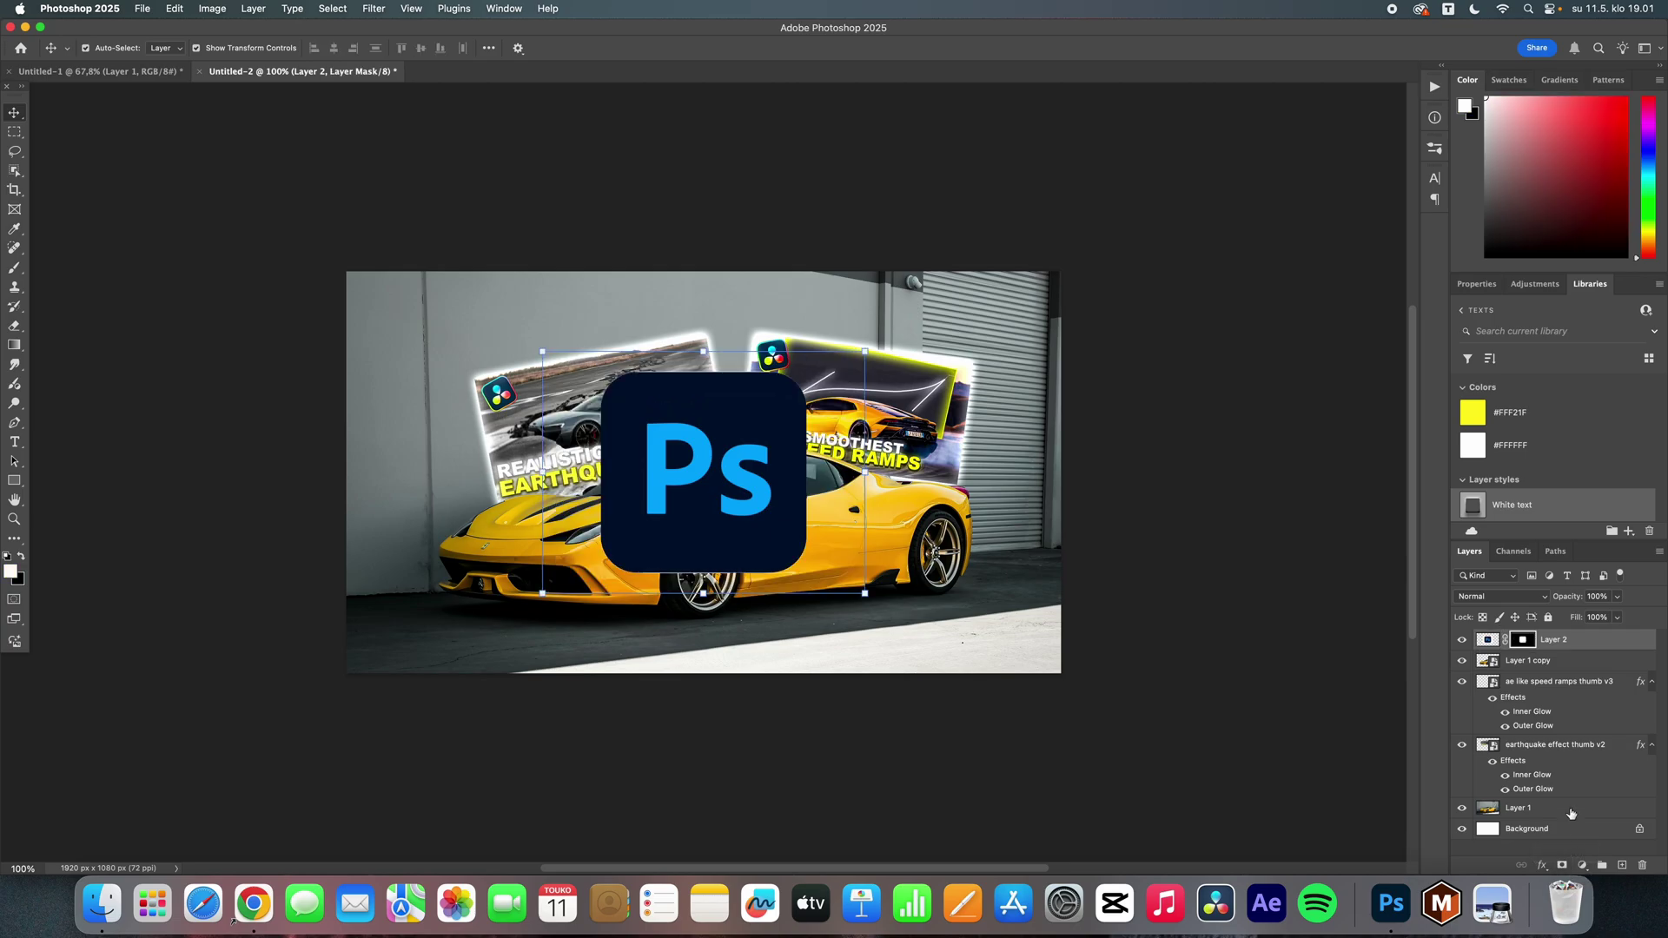
Convert the Photoshop logo layer to a smart object, scale it to about 47.5% and place it in the canvas's upper-left corner
right_click(1510, 640)
left_click(1492, 749)
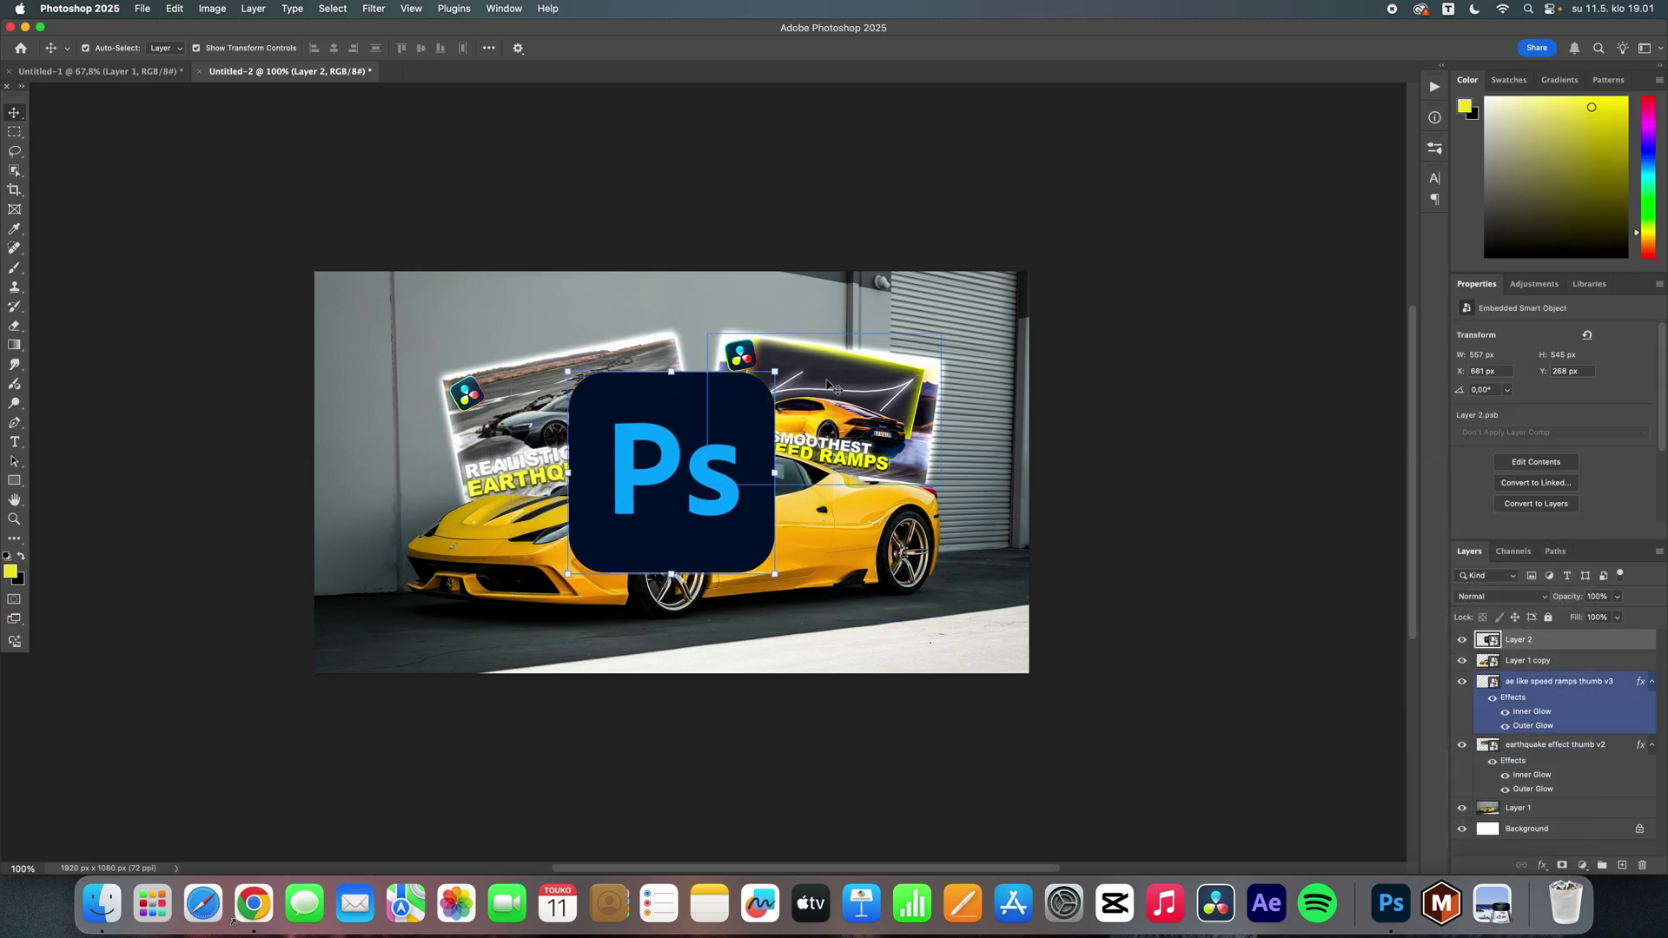
left_click_drag(775, 372, 673, 474)
left_click_drag(637, 541, 393, 350)
left_click_drag(428, 283, 422, 289)
left_click_drag(399, 325, 398, 322)
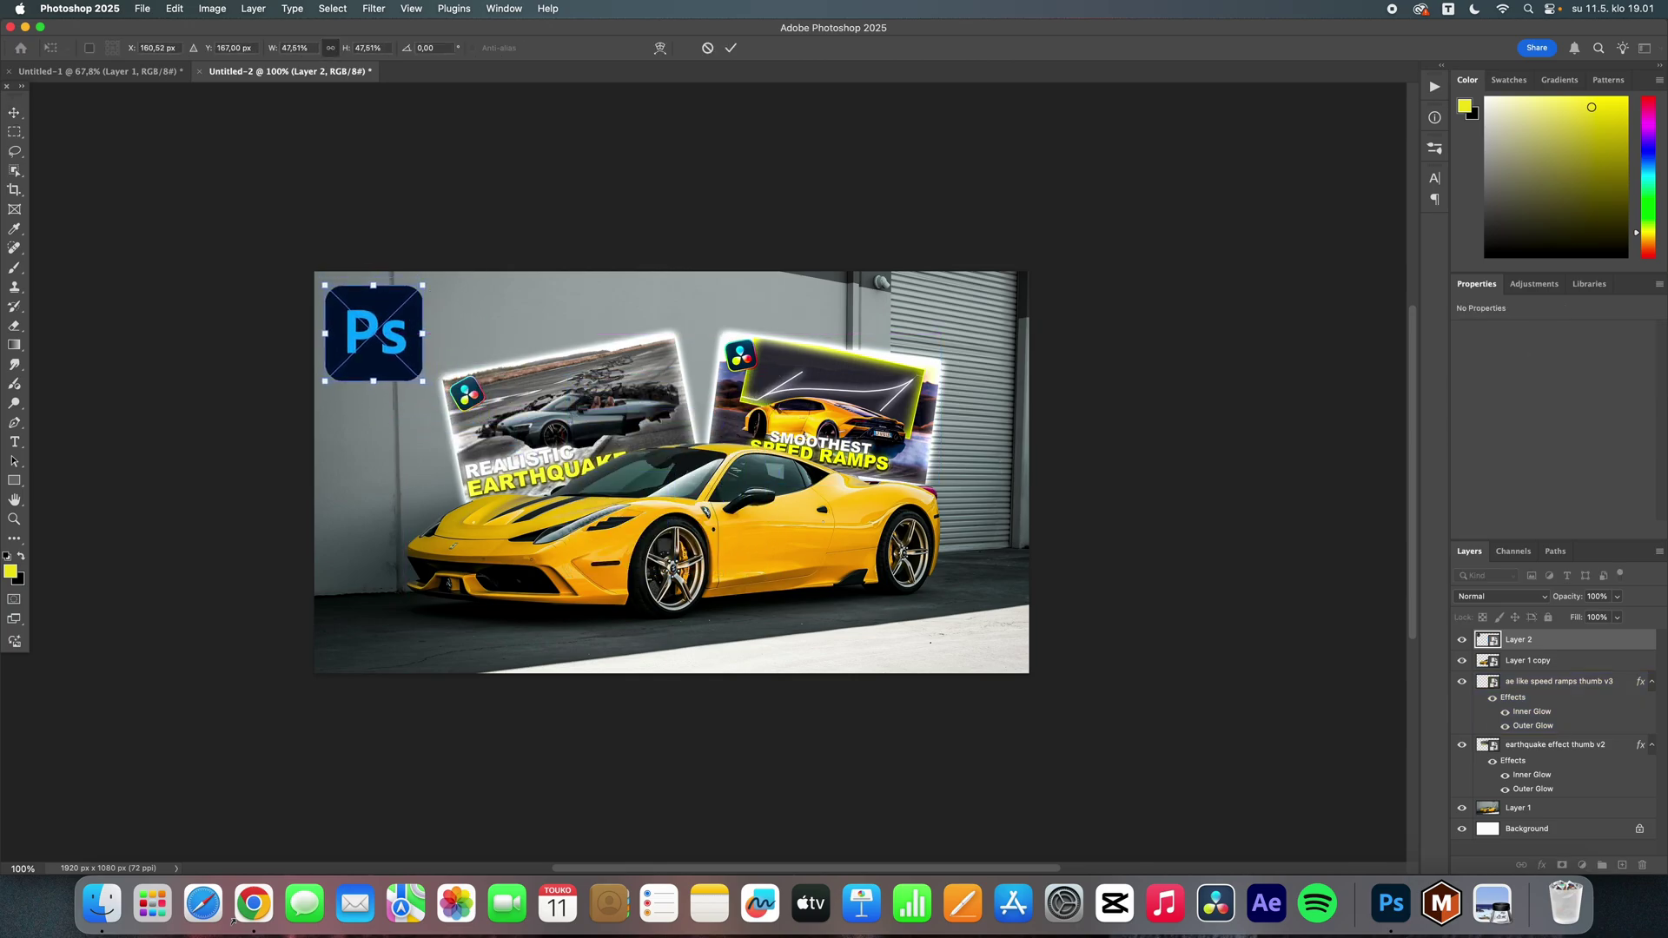
key("Return")
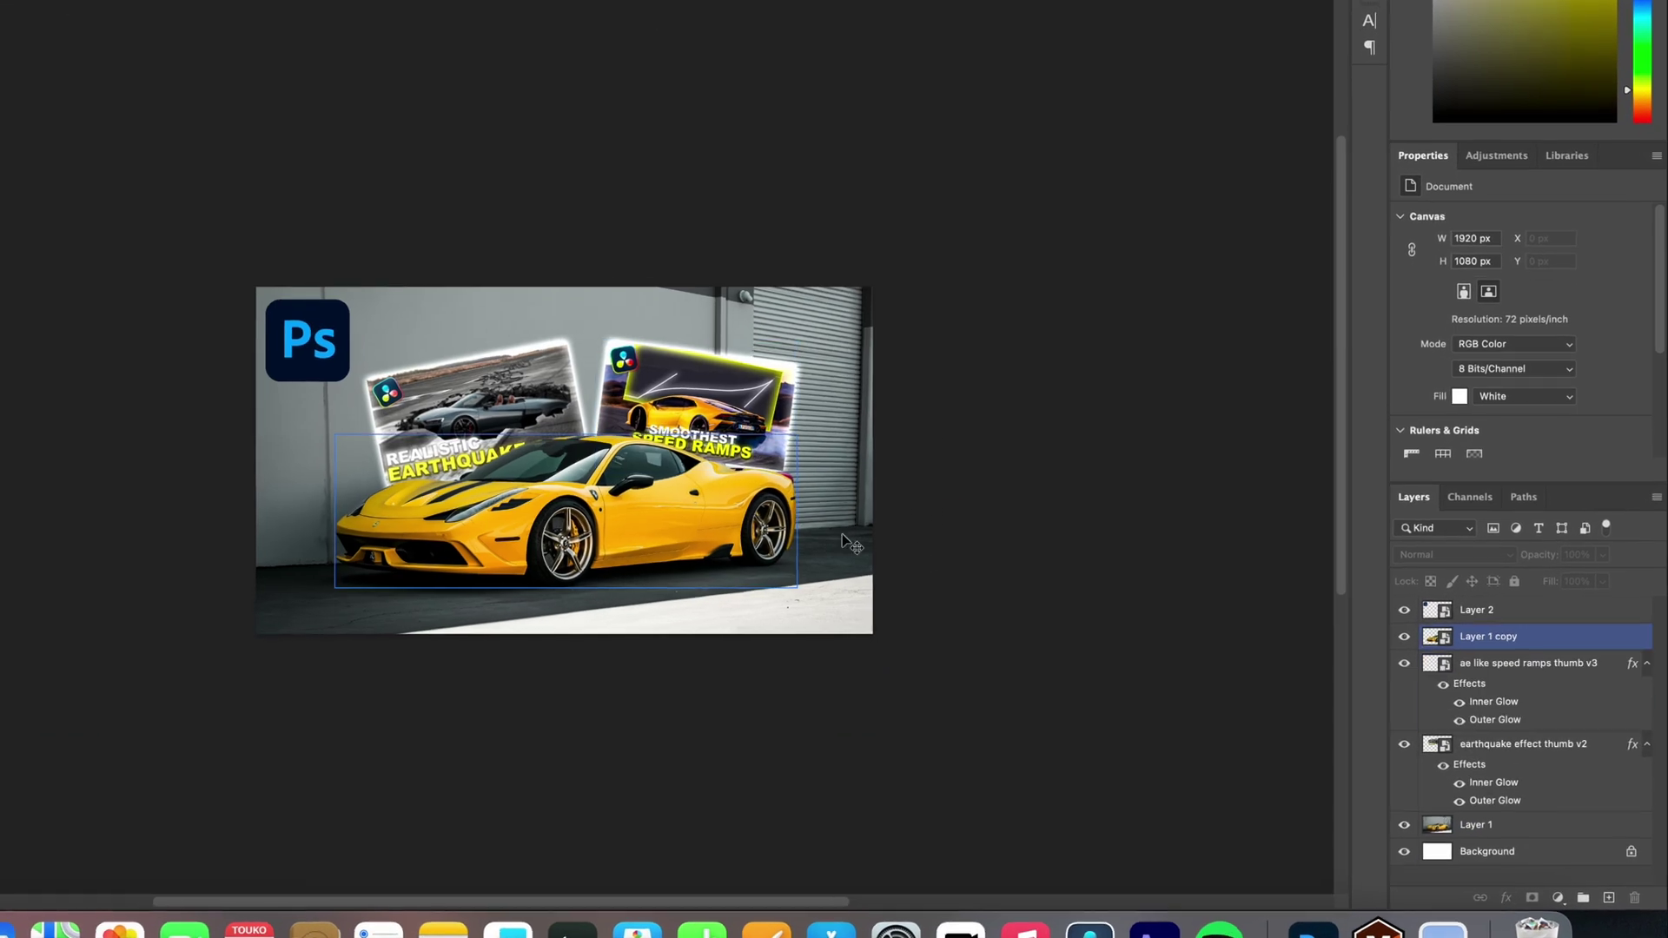
Group all layers from Layer 1 up to Layer 2, leaving out the Background layer
left_click_drag(1490, 745, 1497, 803)
left_click(1429, 833)
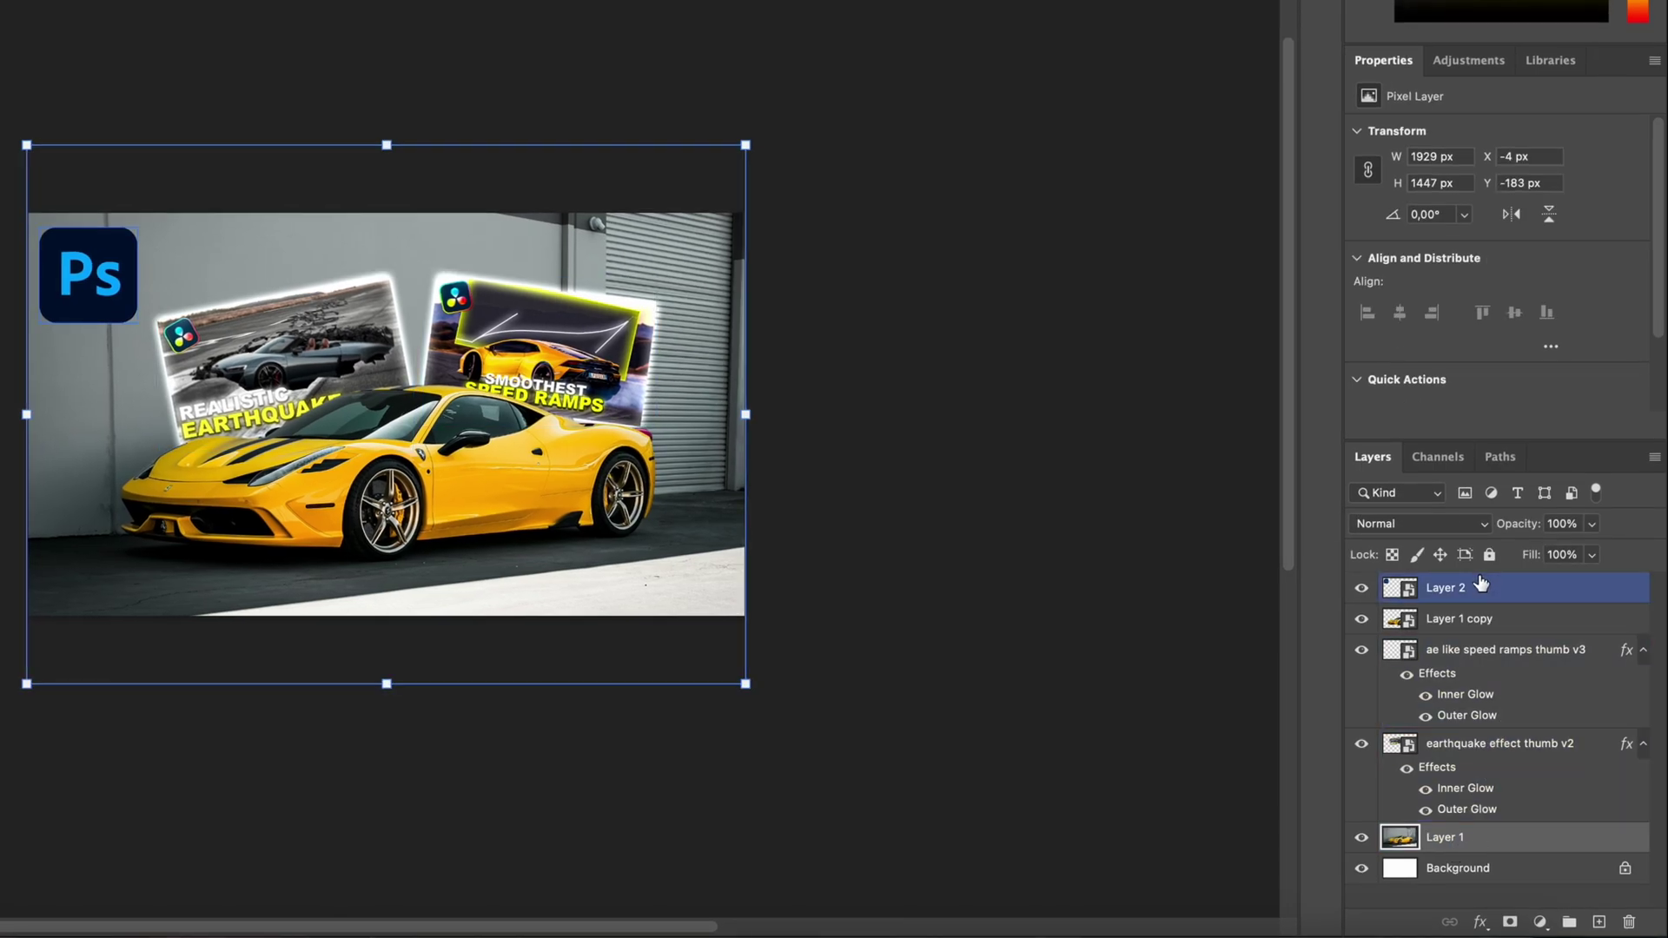
left_click(1488, 596, "shift")
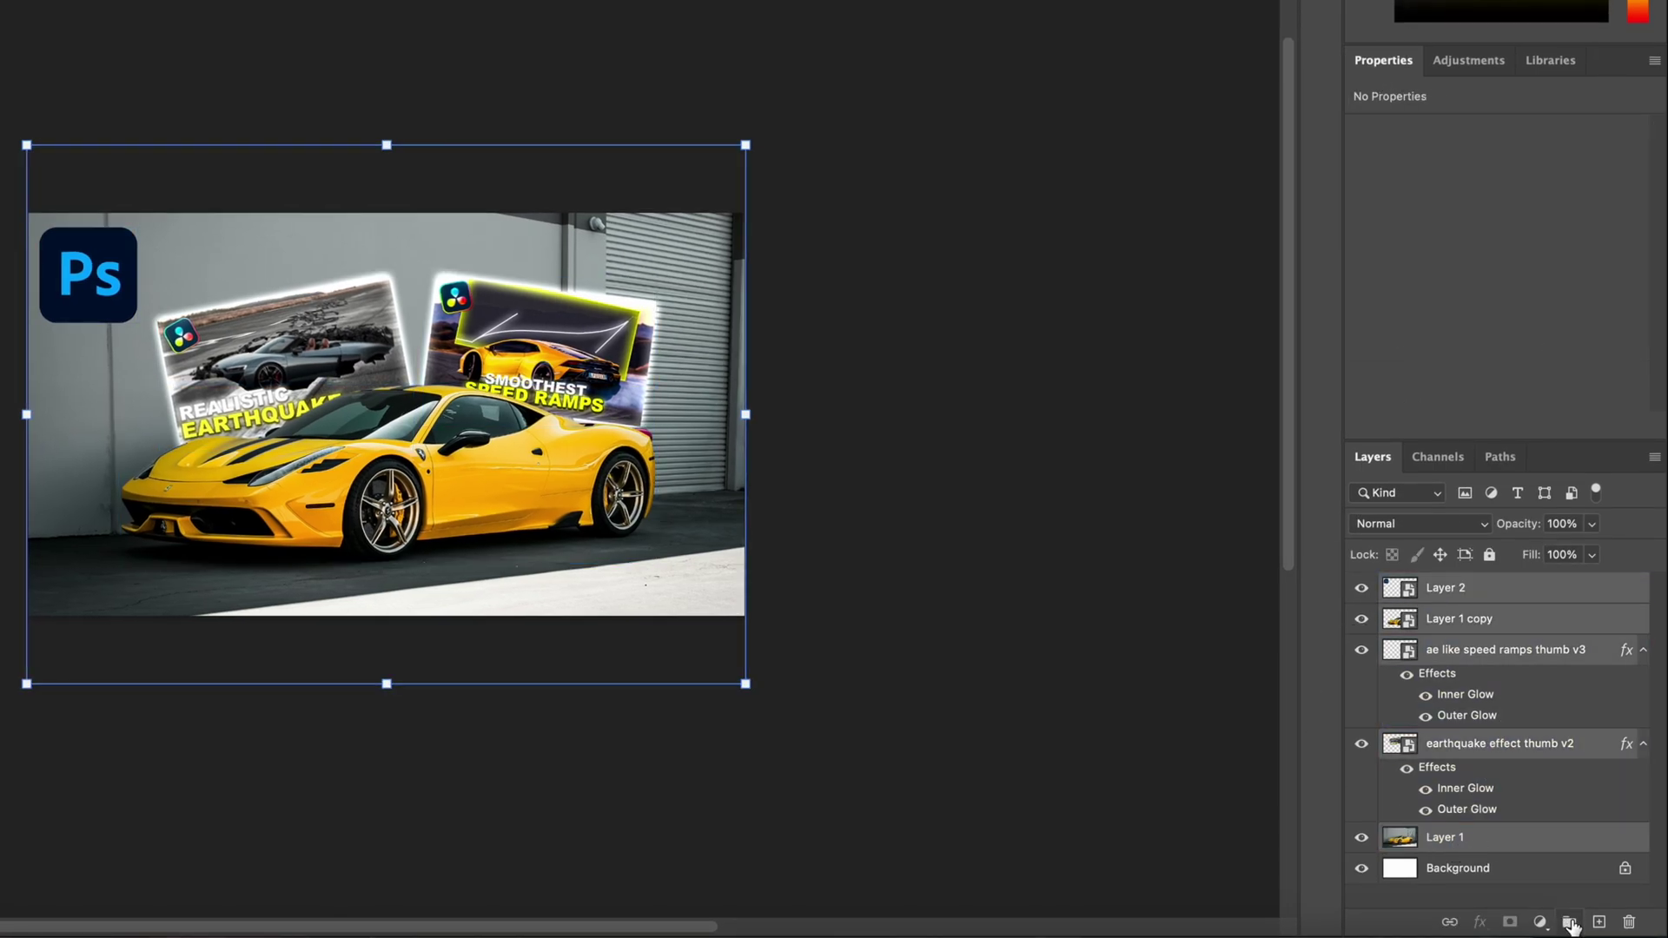
left_click(1569, 922)
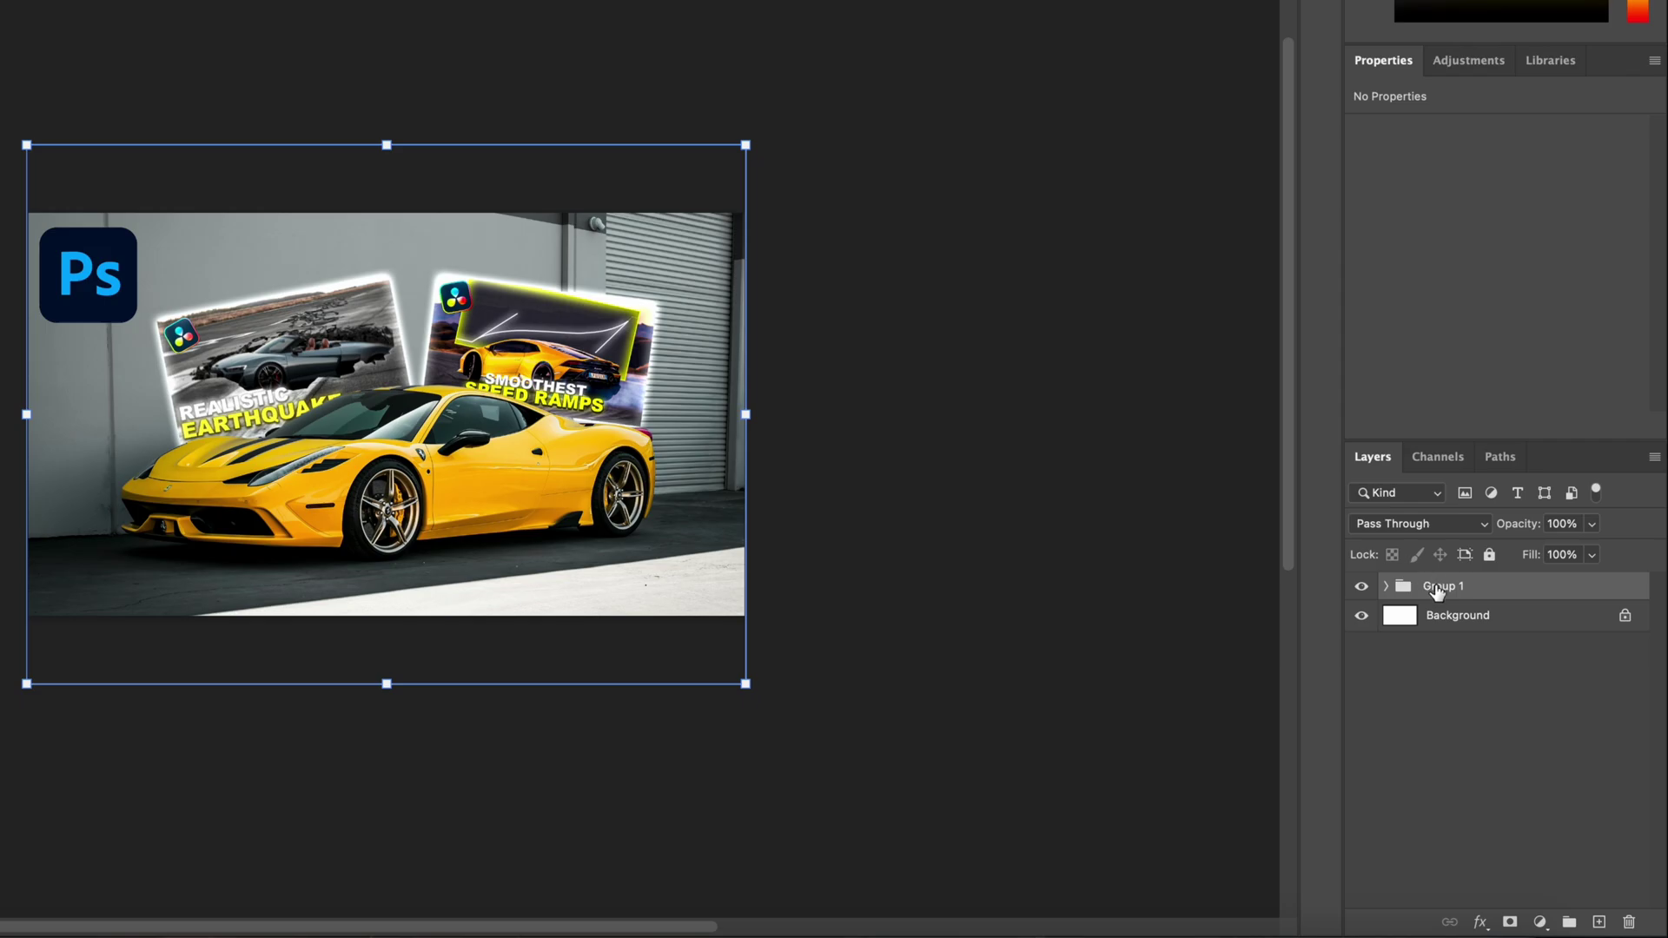
Duplicate Group 1 and convert the copy to a smart object
left_click_drag(1438, 563, 1440, 554)
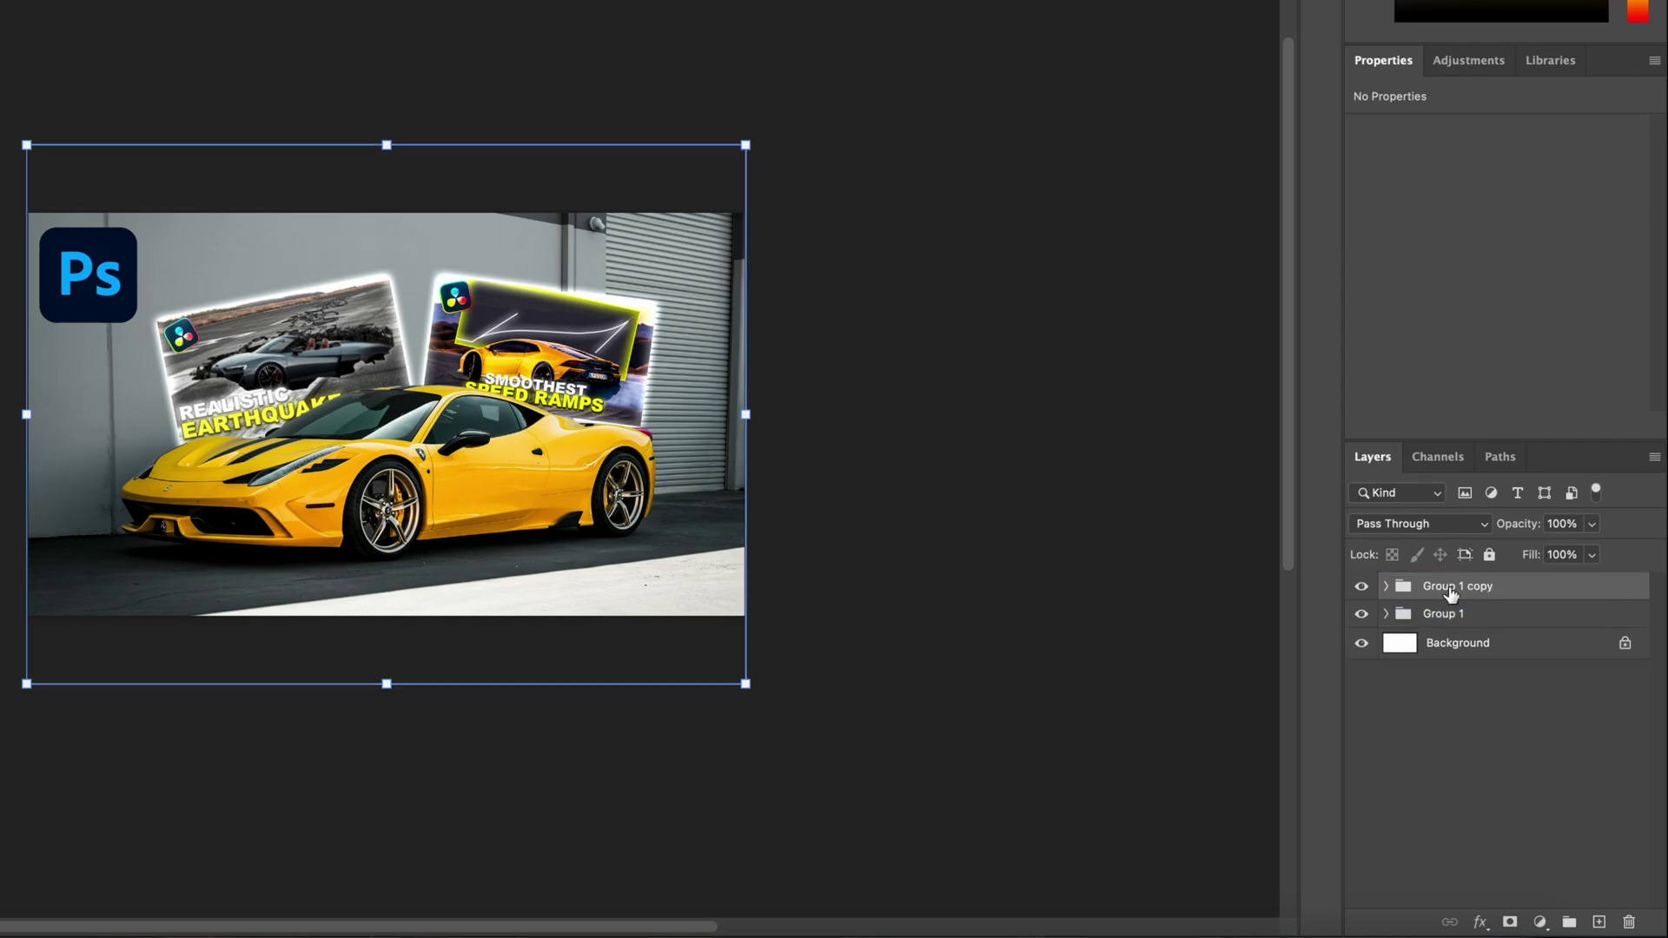
right_click(1449, 589)
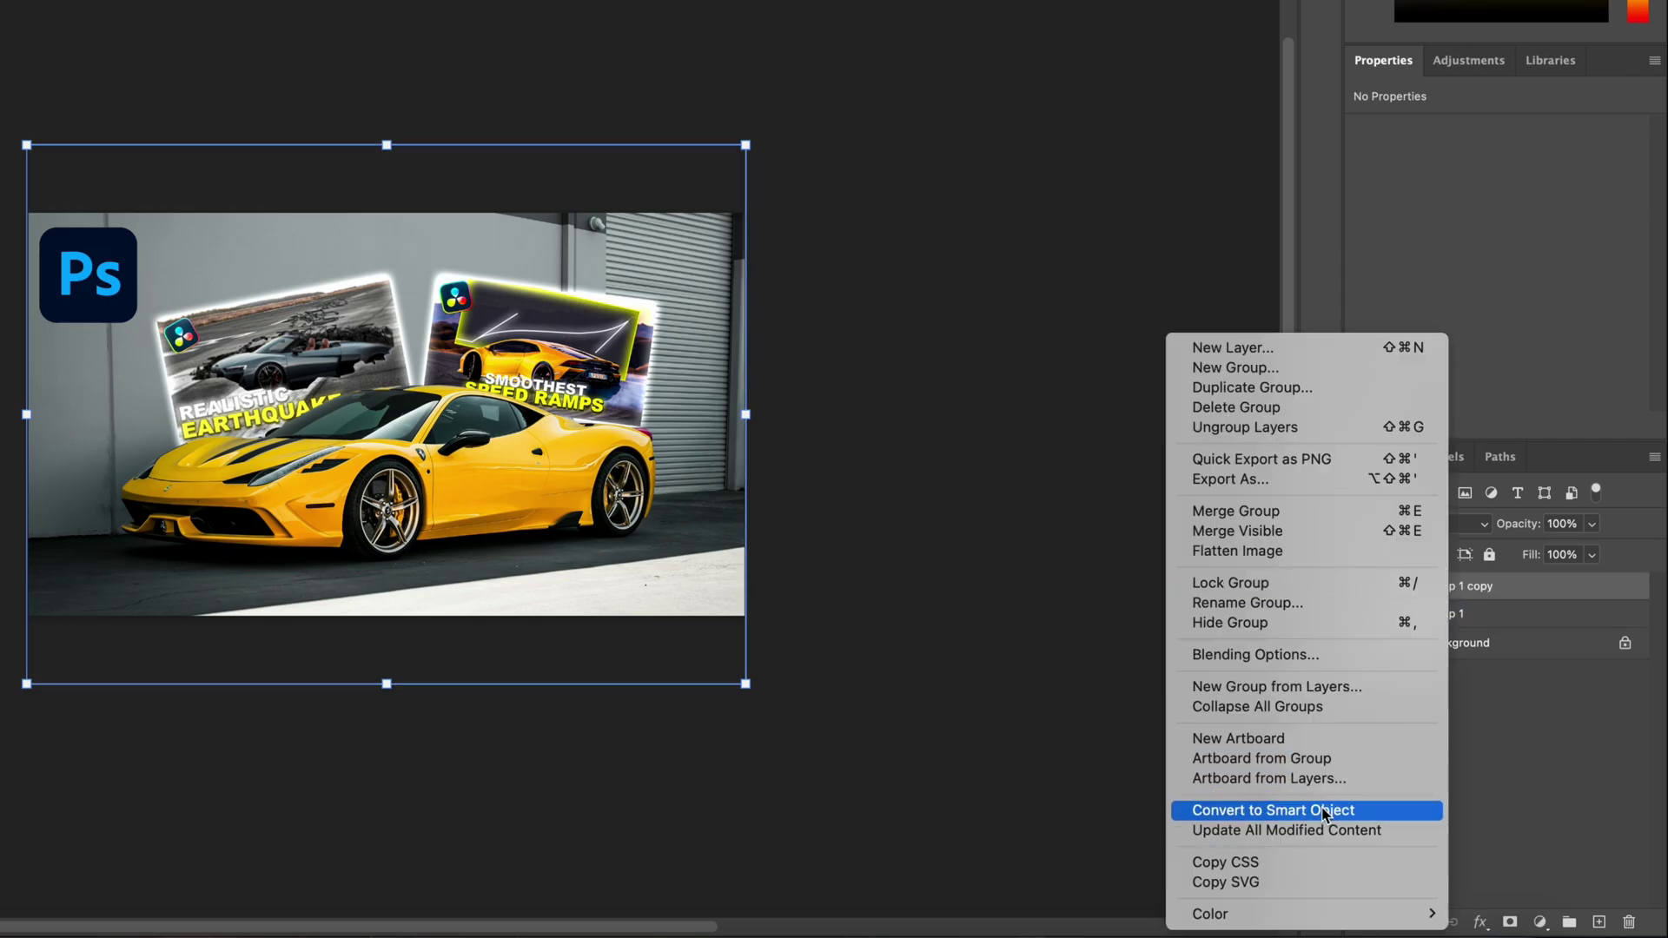
left_click(1326, 811)
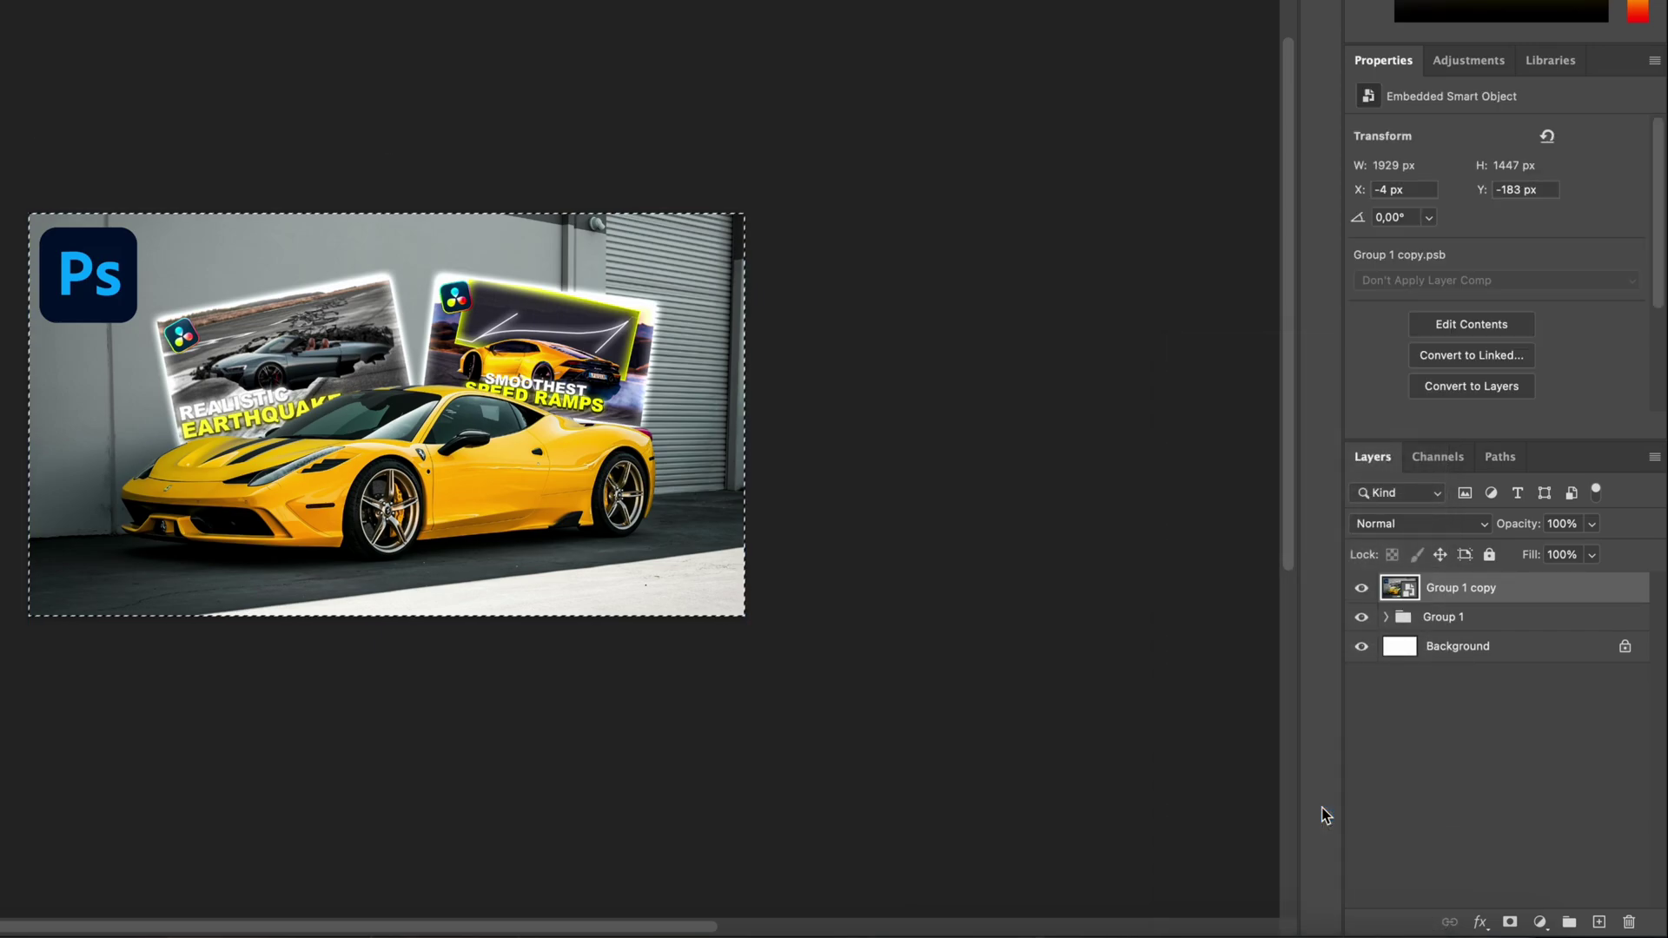
Create a merged copy of the whole composition as a new top layer, and delete the Group 1 copy smart object
key("ctrl+shift+alt+e")
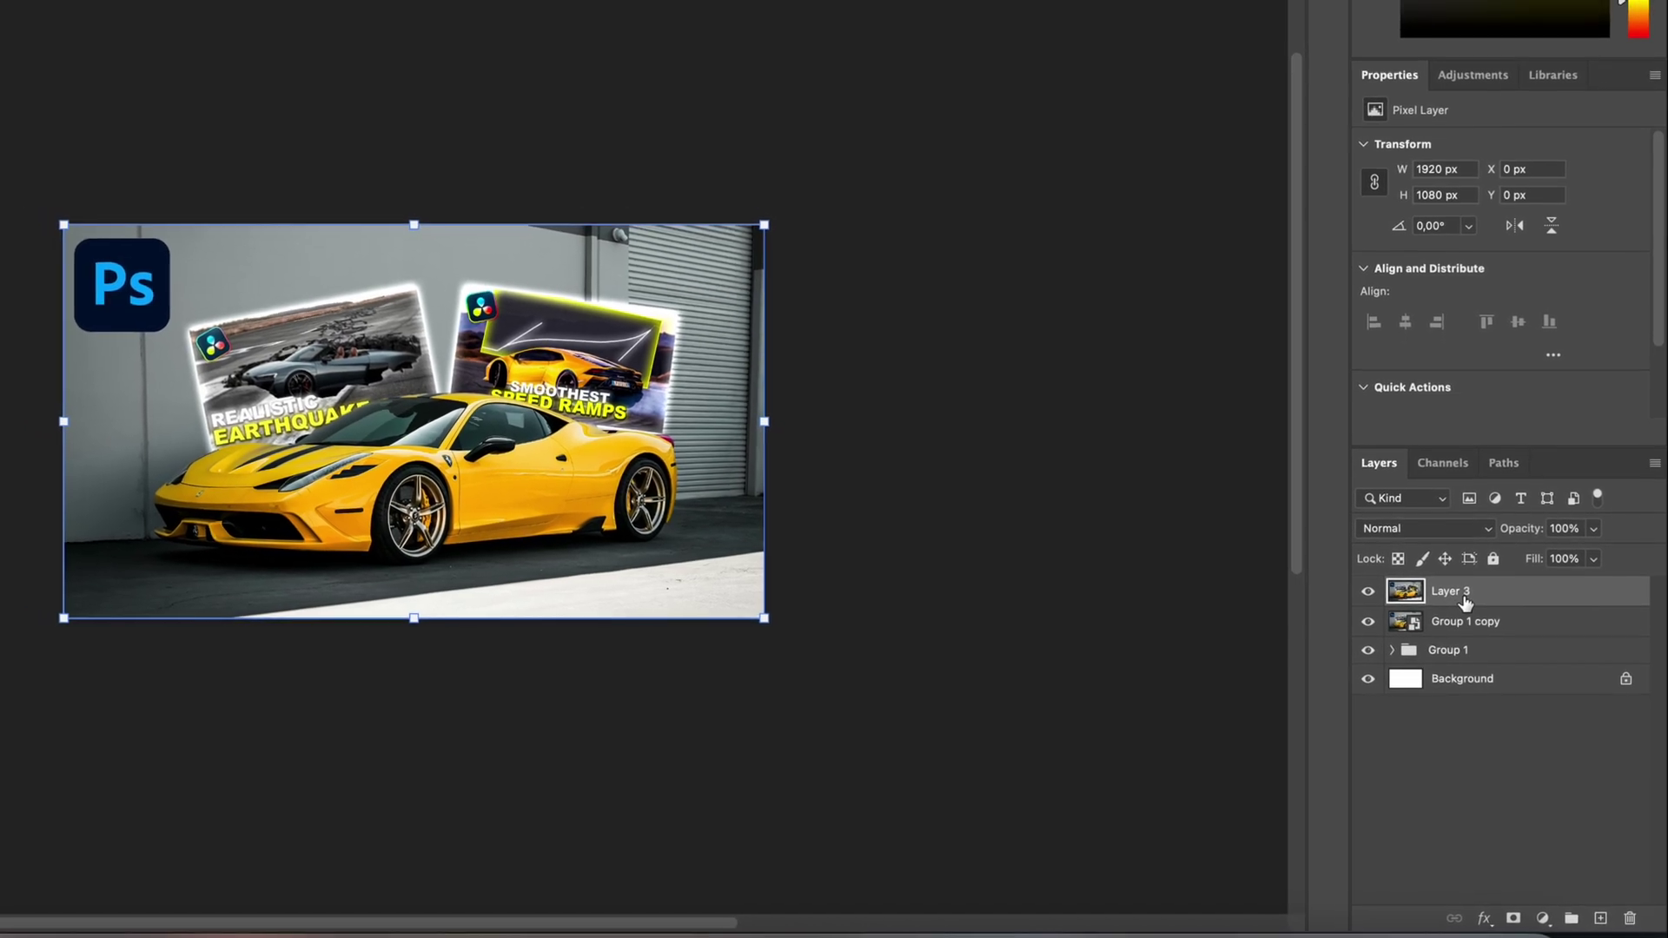
left_click(1472, 623)
left_click(1489, 633)
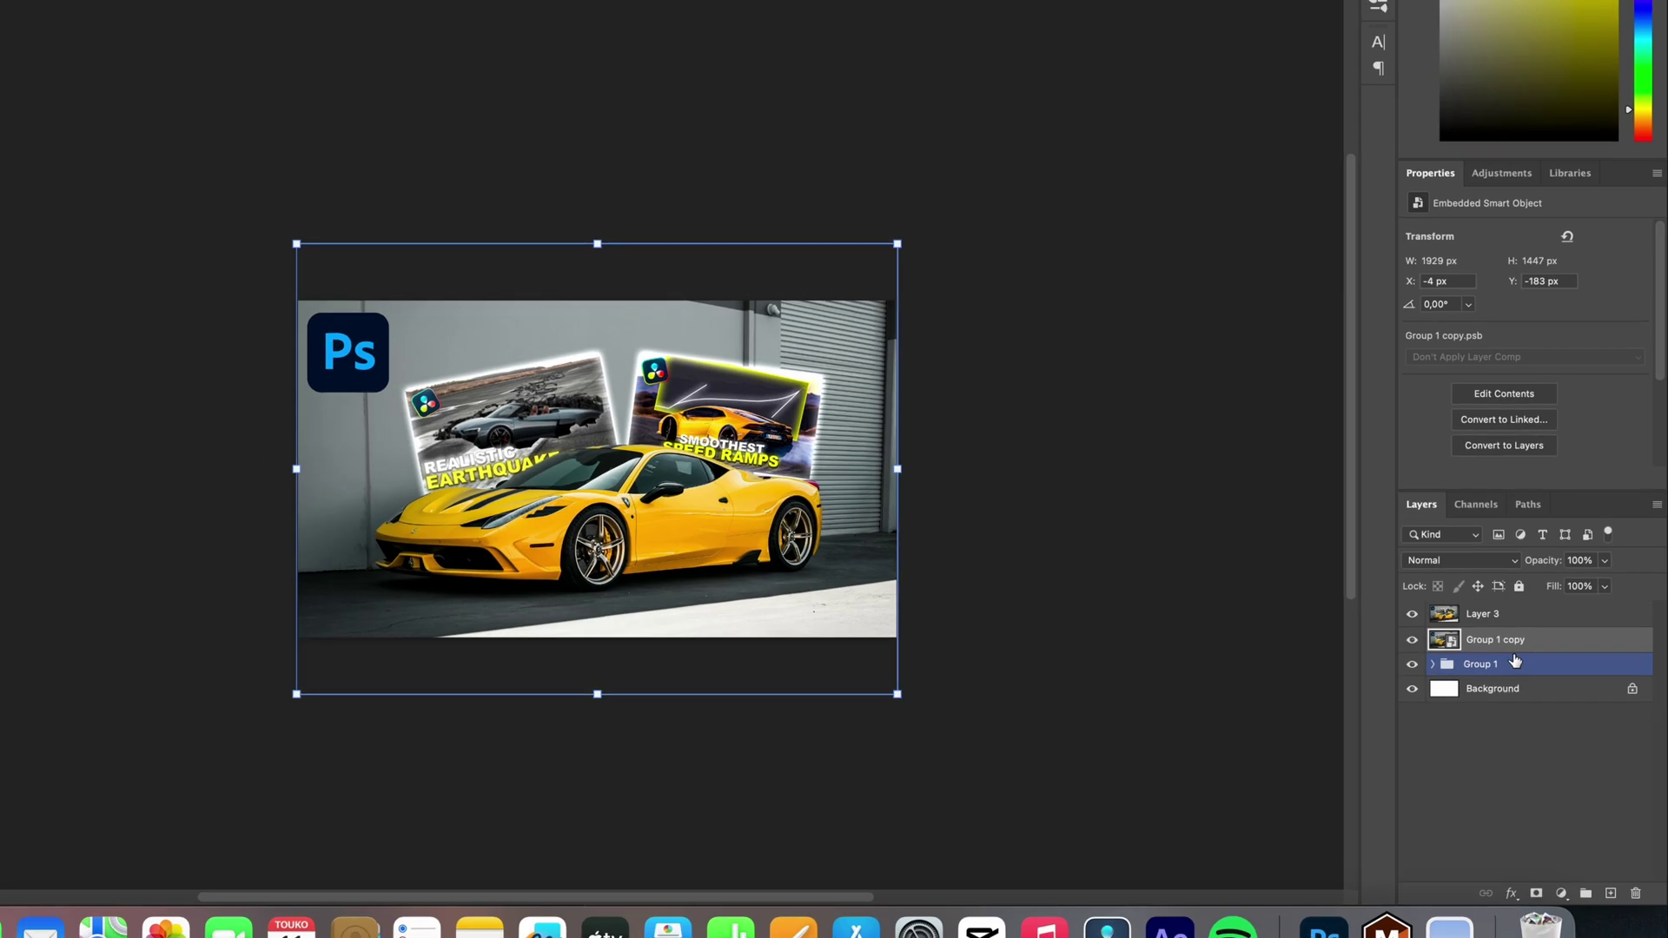
key("Delete")
left_click(1500, 626)
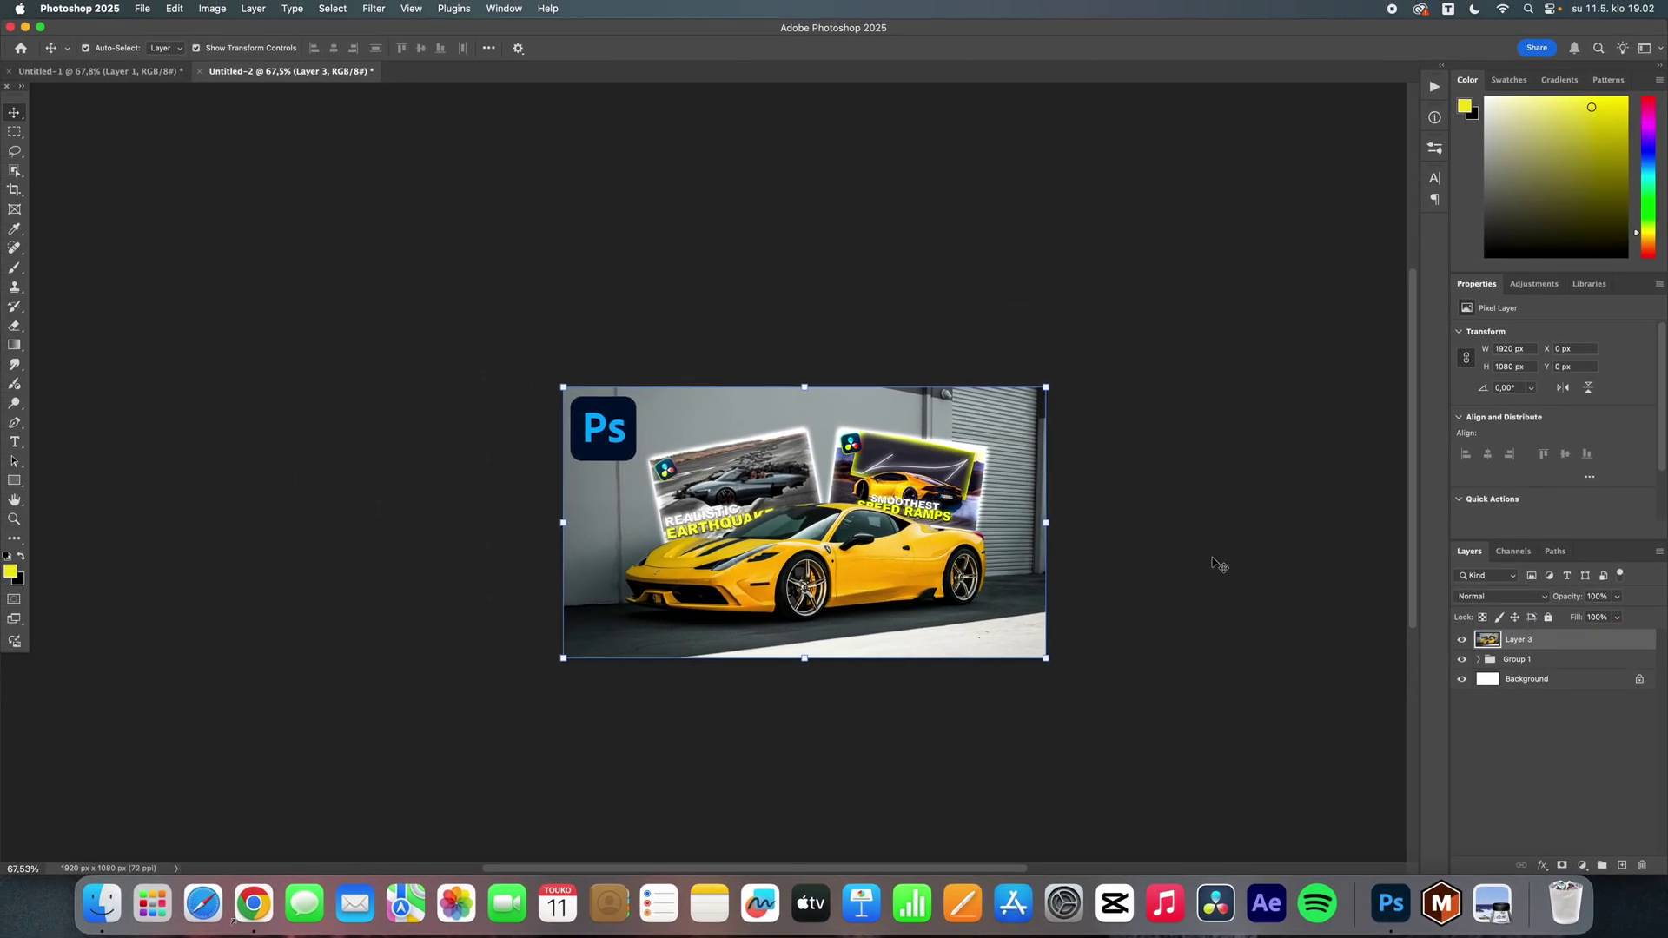
Open the Camera Raw Filter on Layer 3 and set Exposure to +0.25, Contrast to +29 and Highlights to +8
left_click(373, 8)
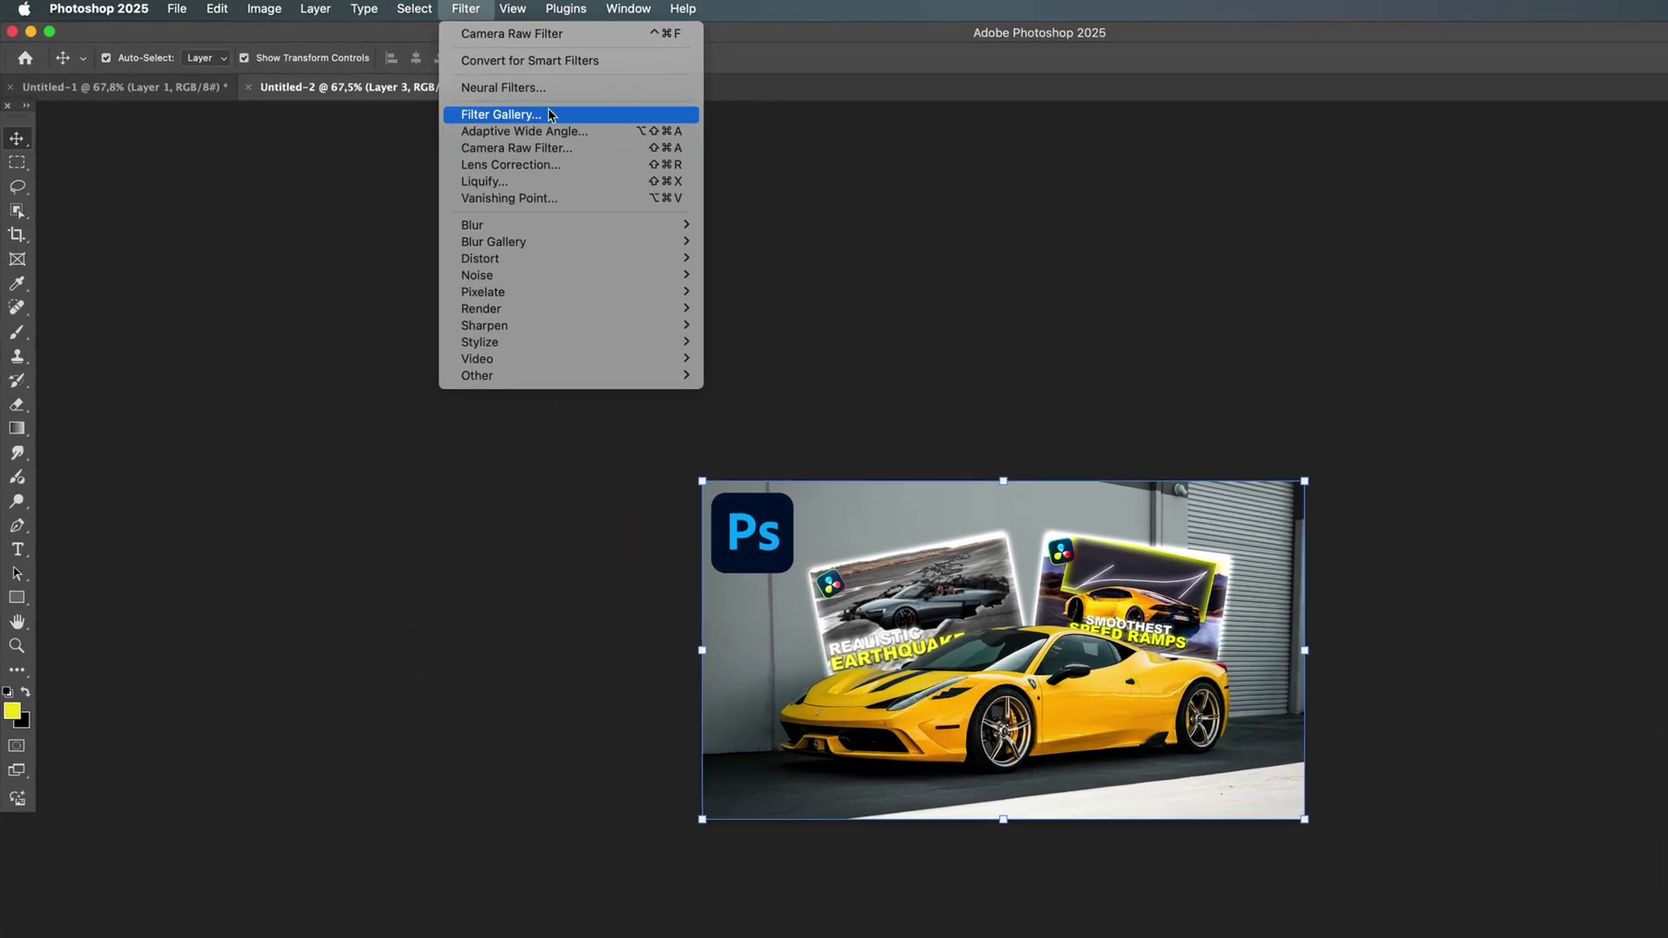
left_click(560, 148)
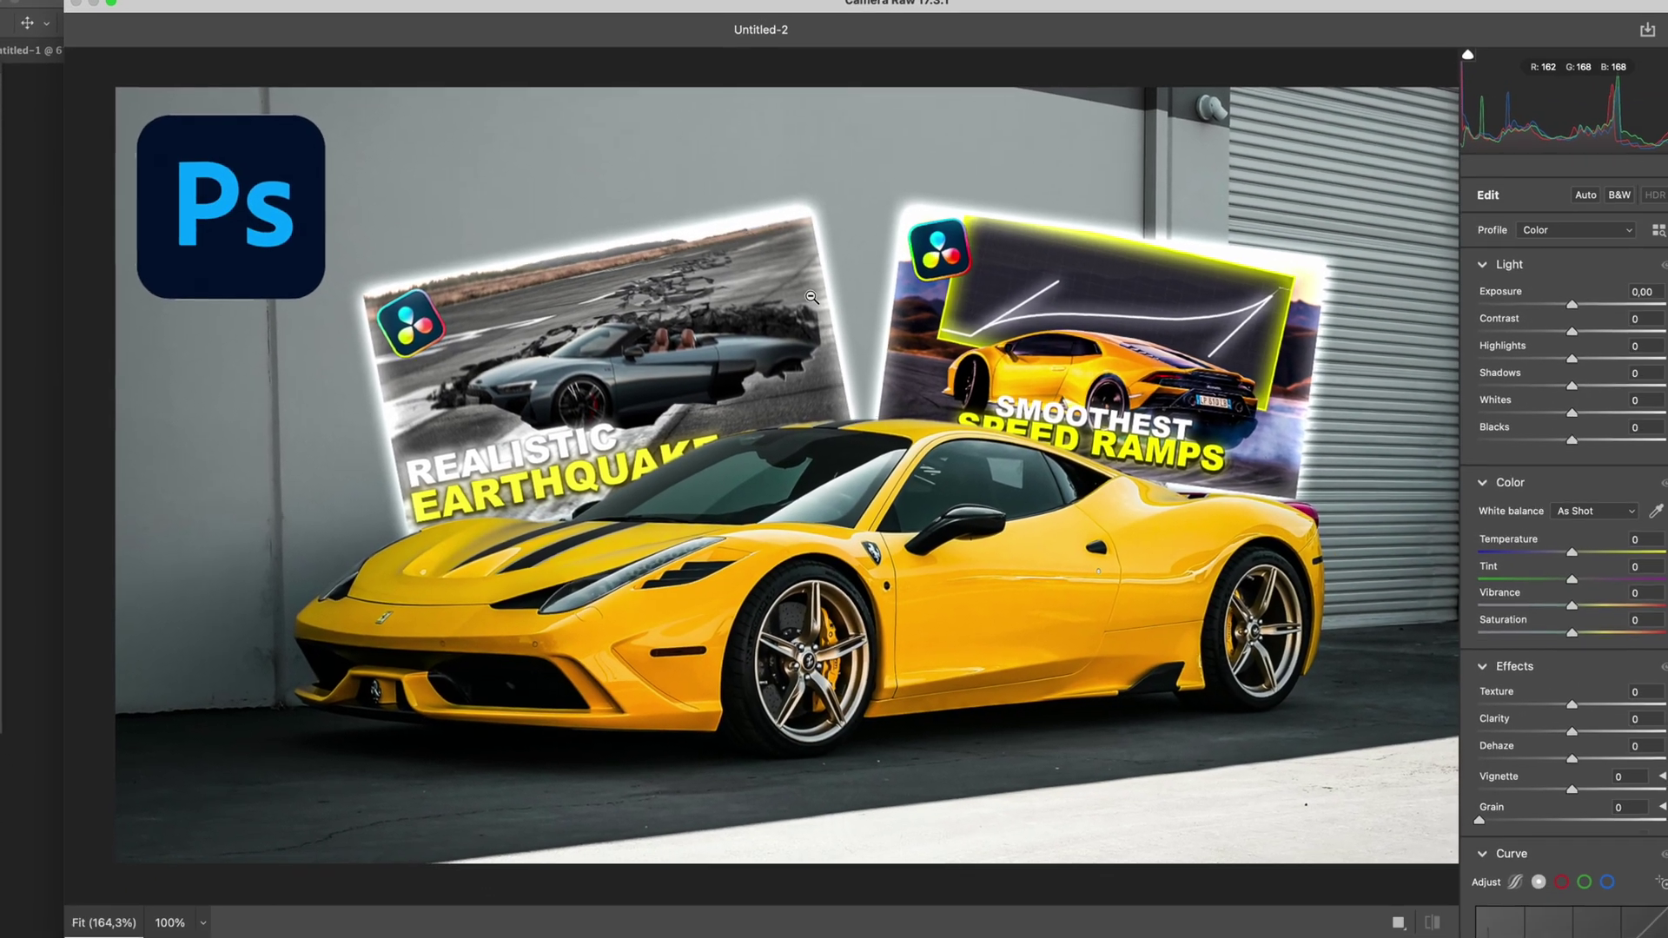
scroll(769, 273, "down", 4)
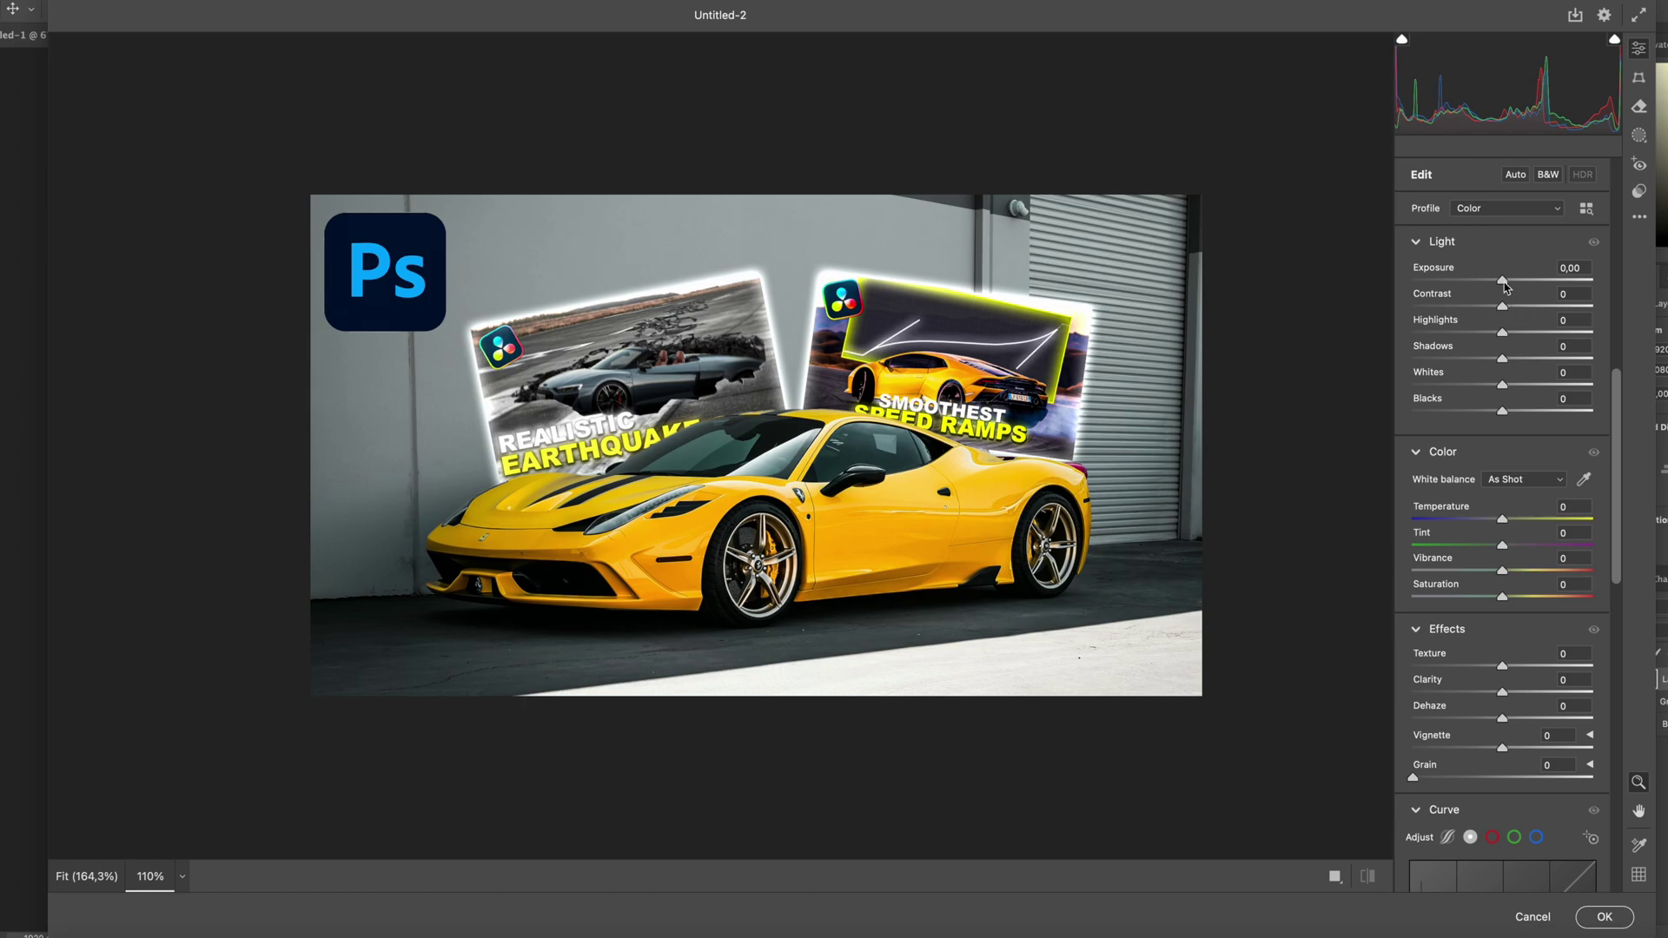
left_click_drag(1506, 288, 1508, 285)
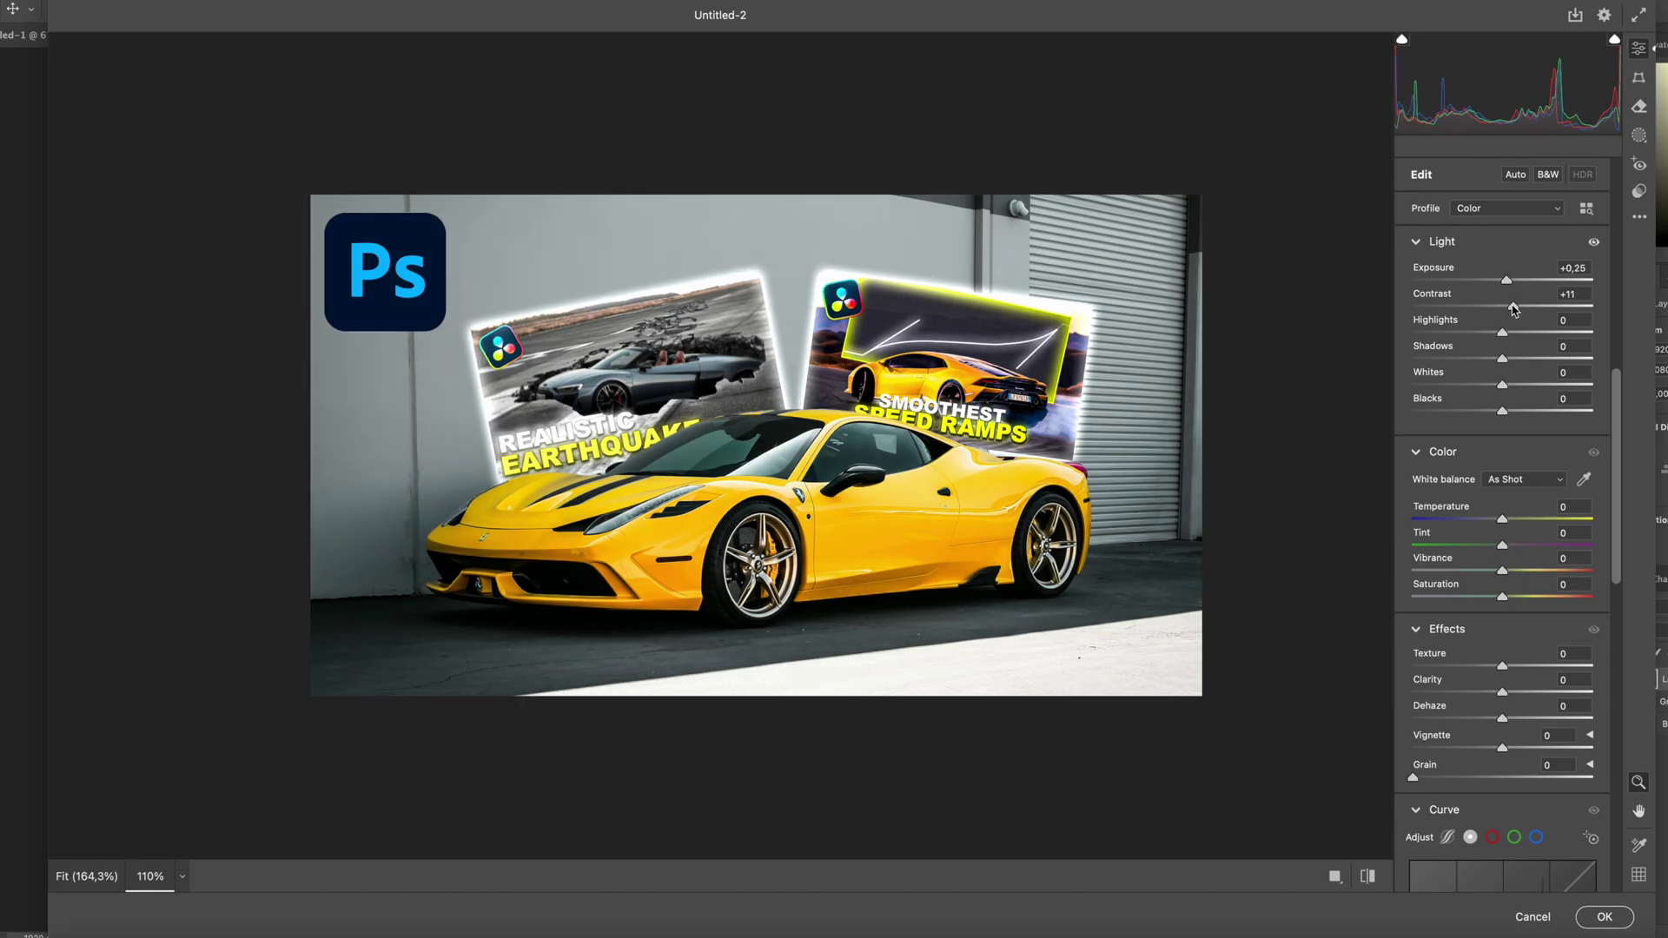
left_click_drag(1502, 333, 1512, 337)
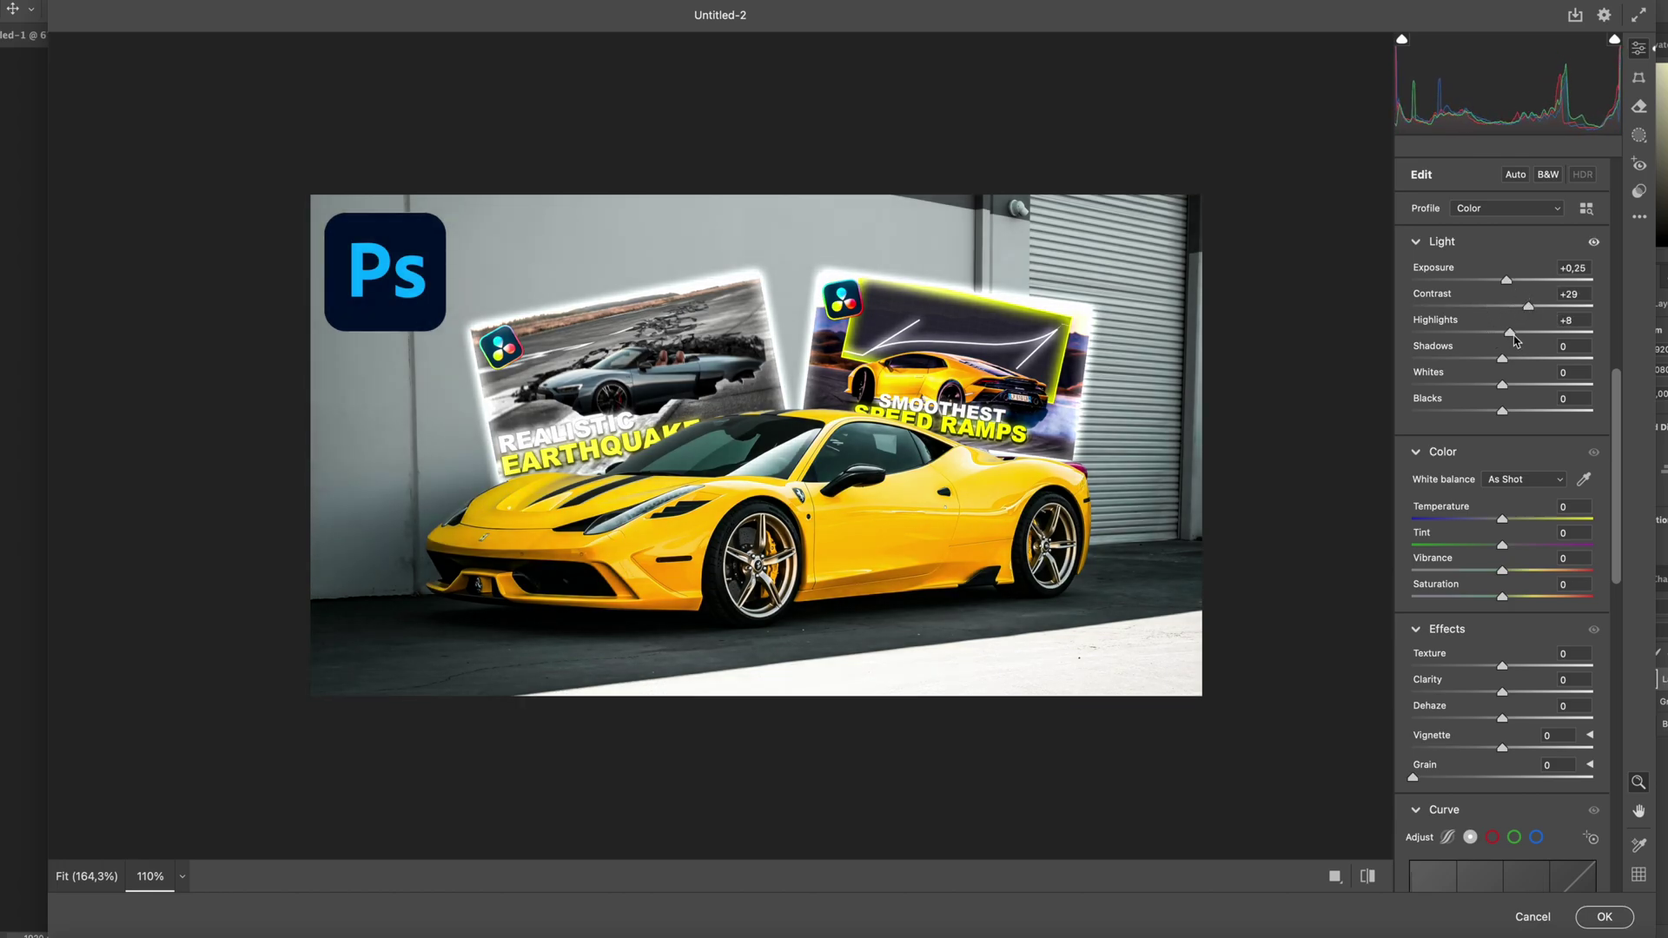
Set Texture to +20 and Clarity to +10, and shape a slight S-curve with points at 69/59 and 193/195
scroll(1500, 563, "down", 2)
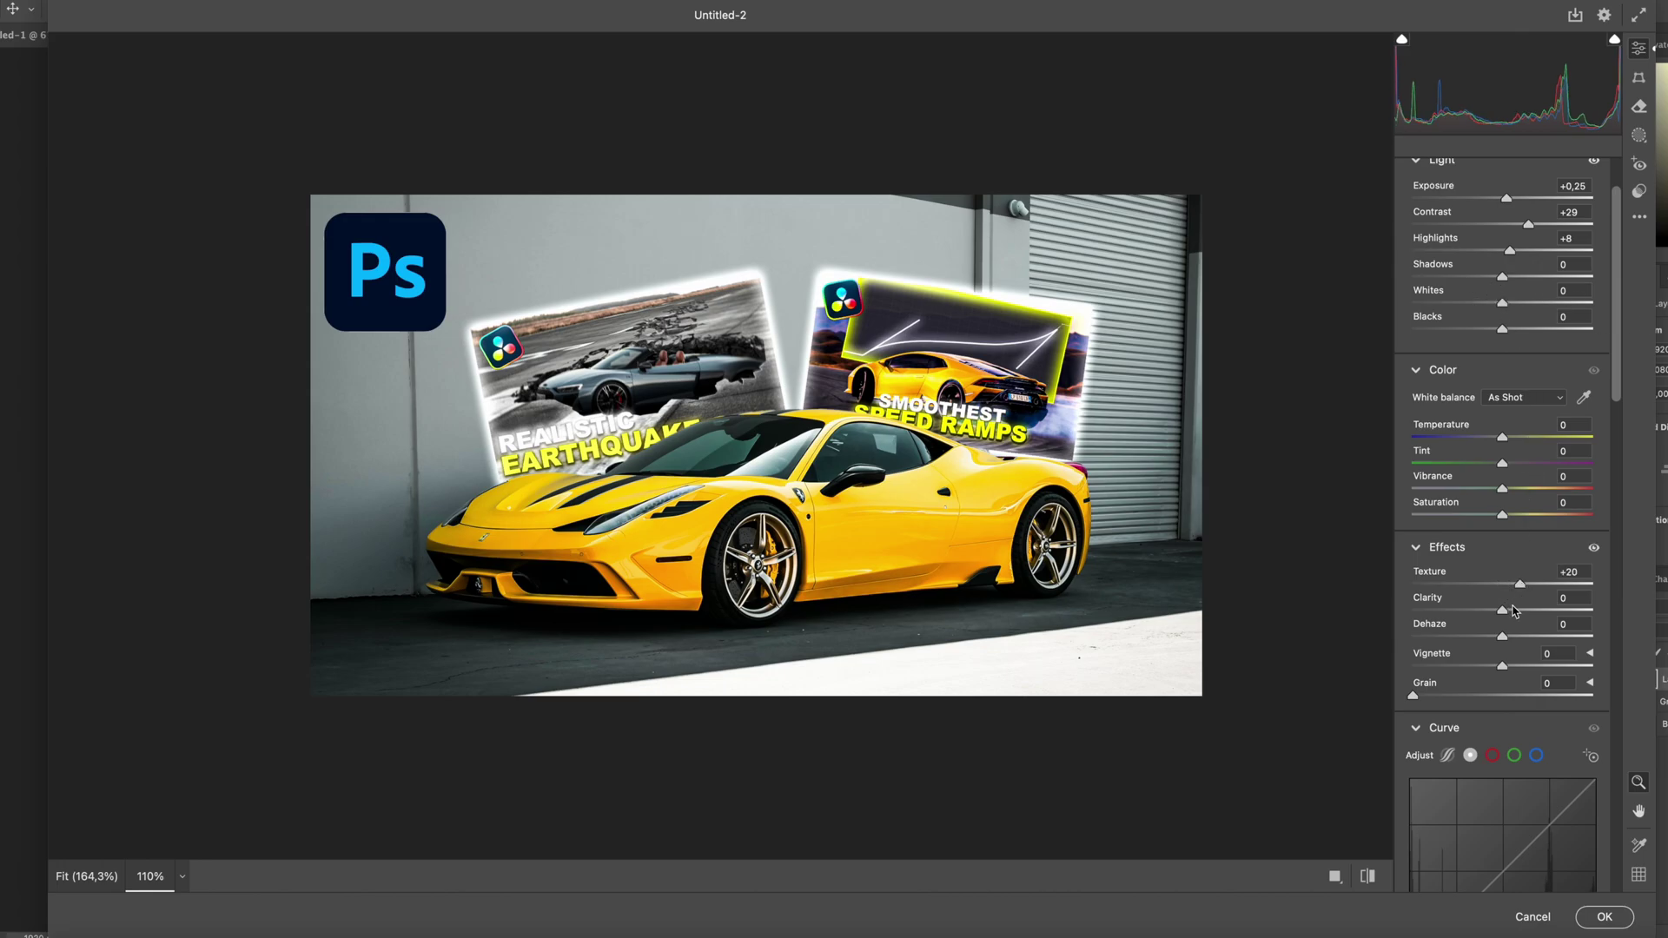
scroll(1513, 614, "down", 6)
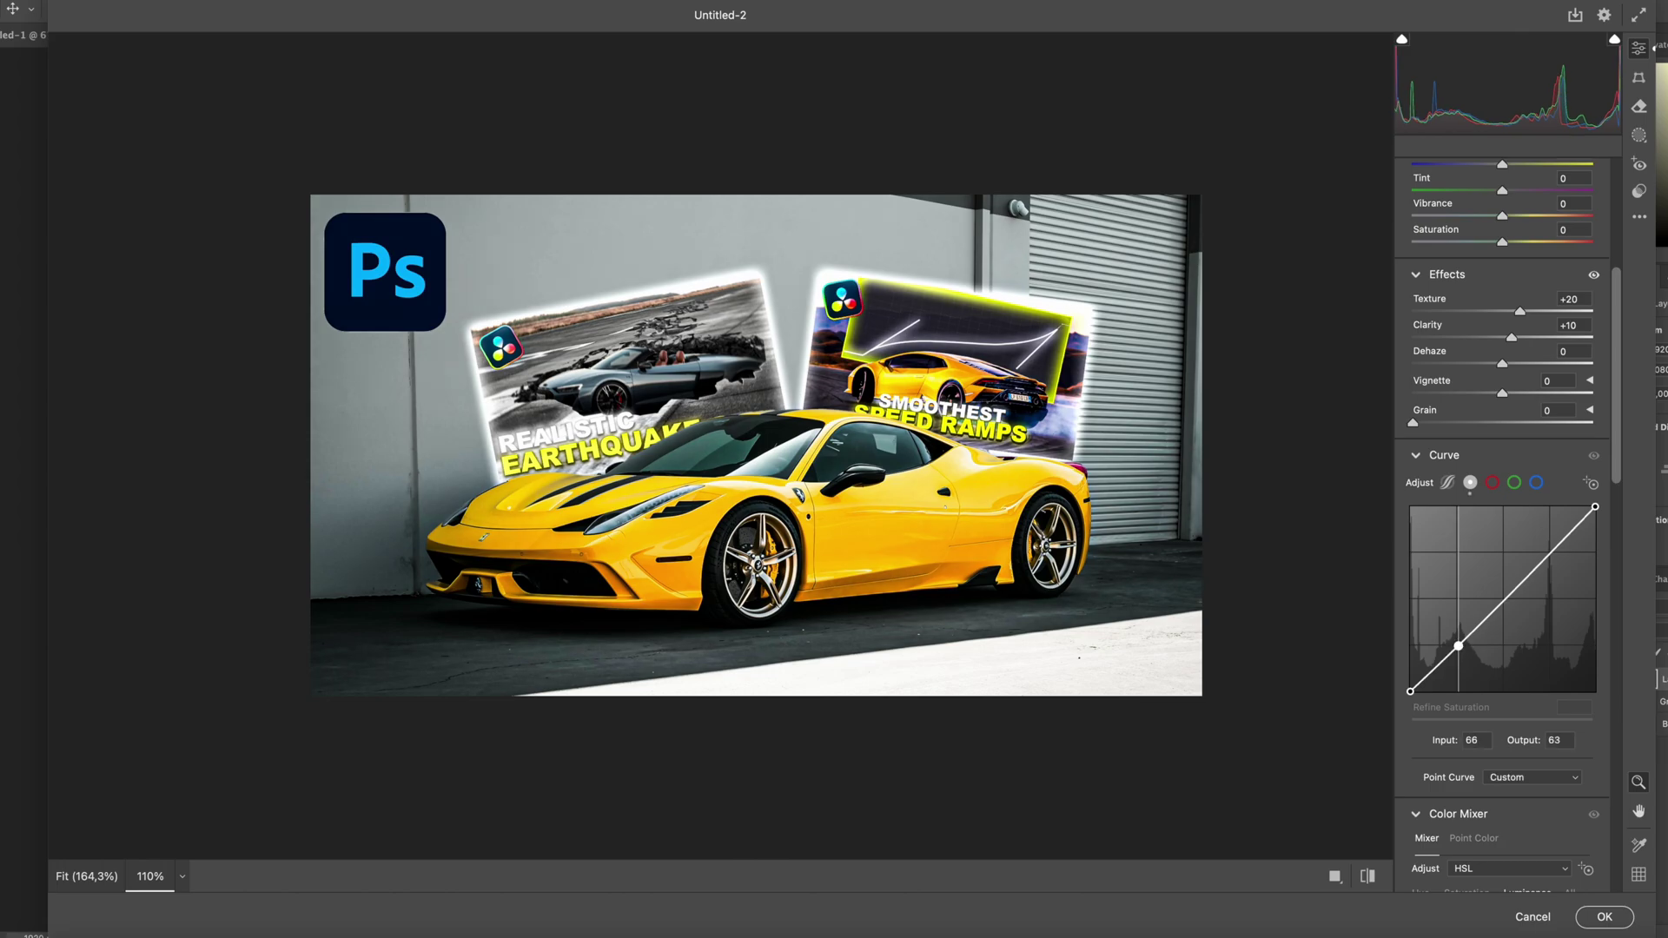
left_click(1503, 602)
left_click_drag(1458, 646, 1460, 649)
scroll(1509, 714, "down", 2)
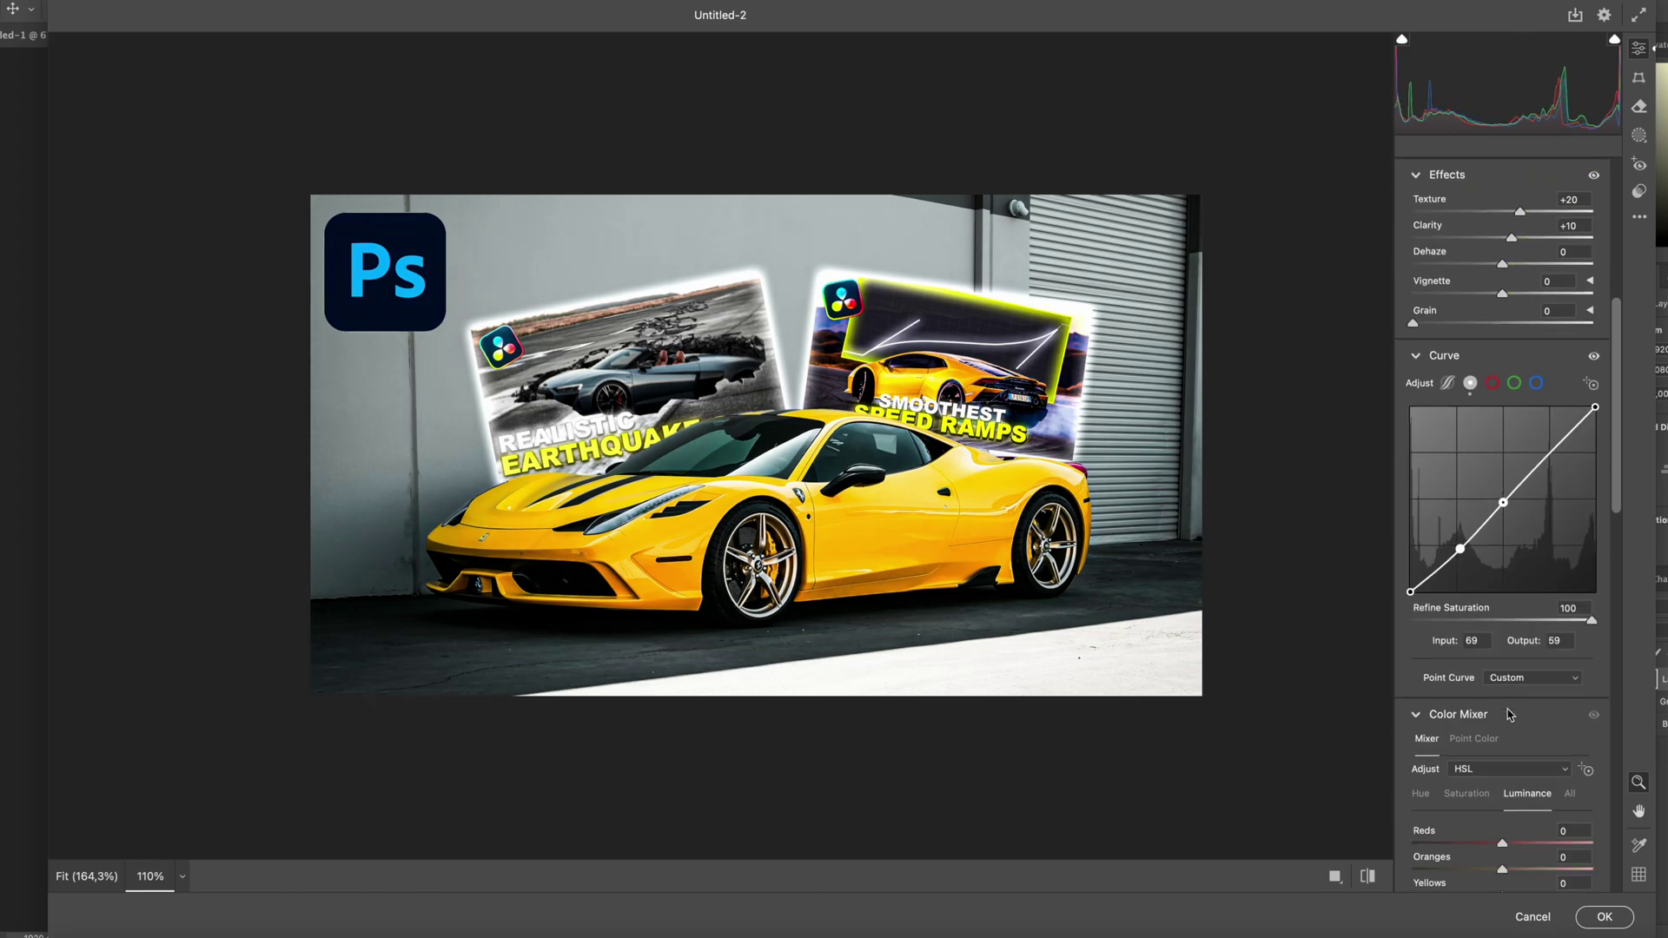
scroll(1509, 714, "down", 2)
In the Color Mixer, set Yellows saturation to +21 and Aquas to +100, and raise the Oranges saturation
scroll(1521, 608, "down", 4)
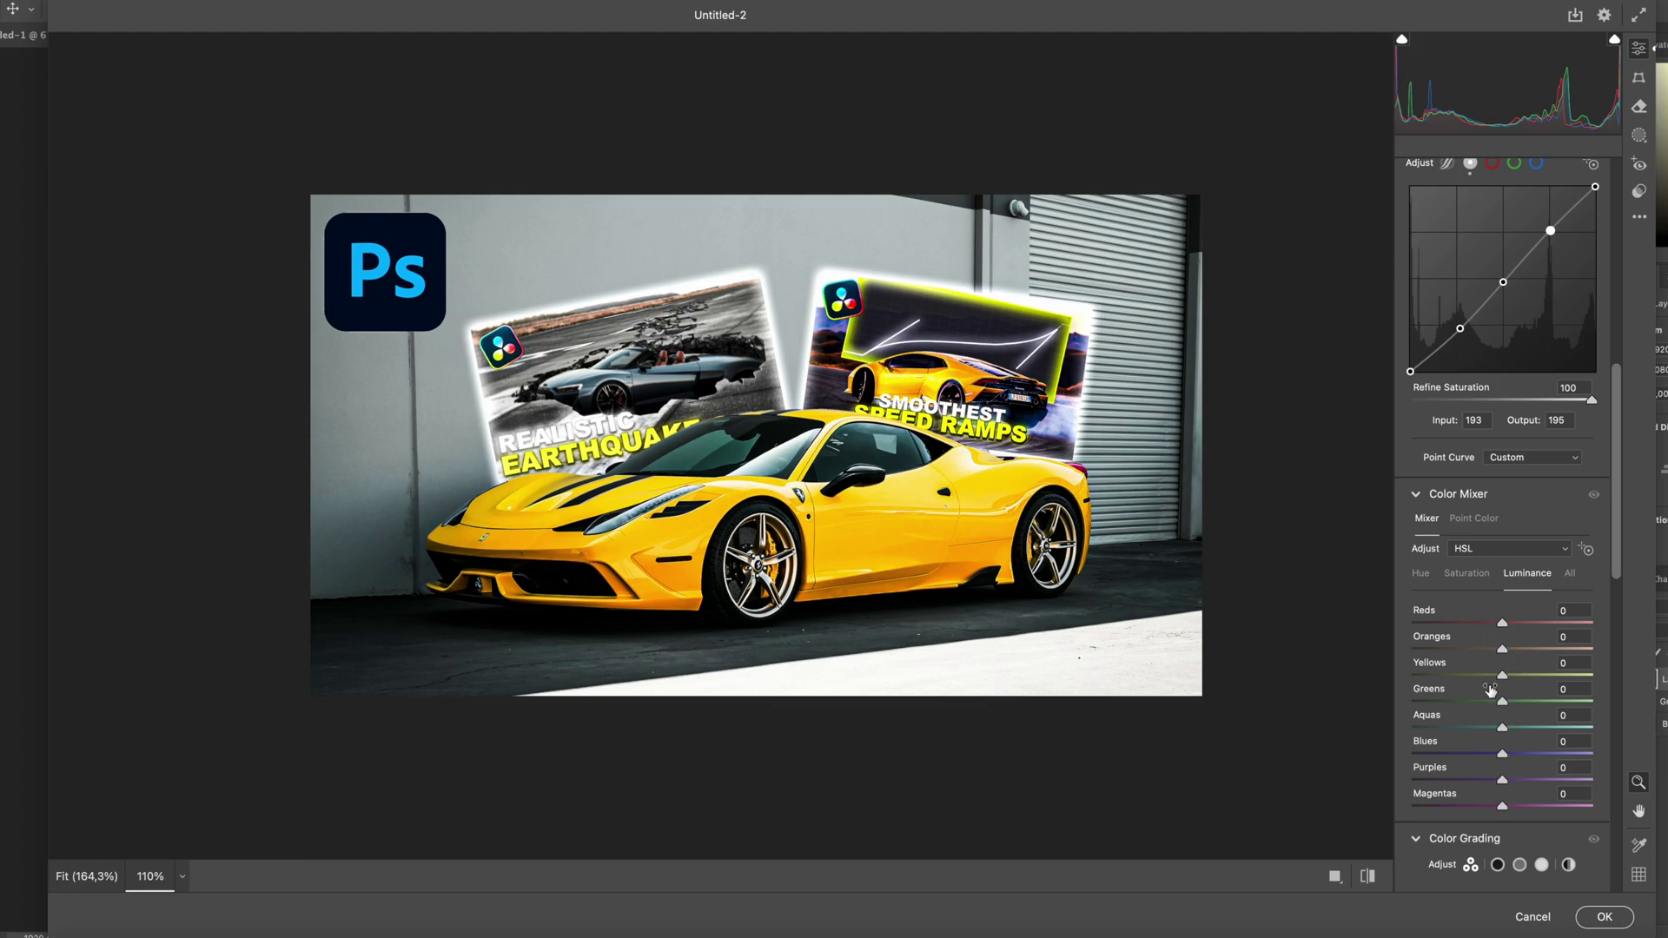
left_click(1421, 573)
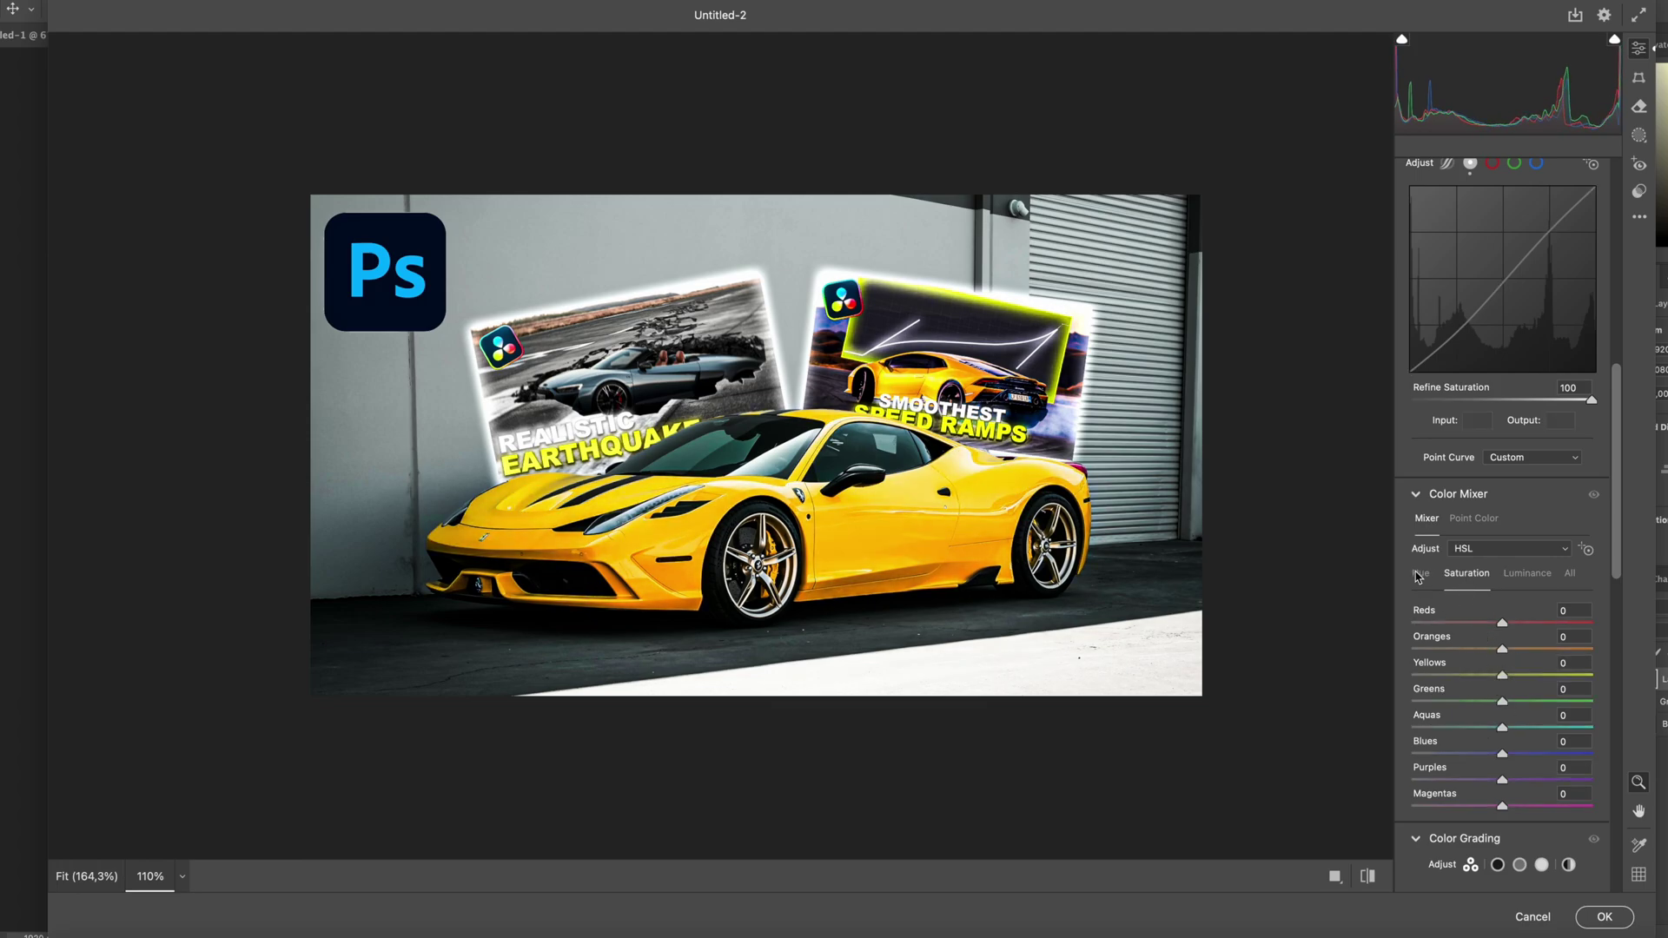
left_click_drag(1502, 675, 1520, 675)
left_click(1467, 573)
scroll(1468, 522, "down", 6)
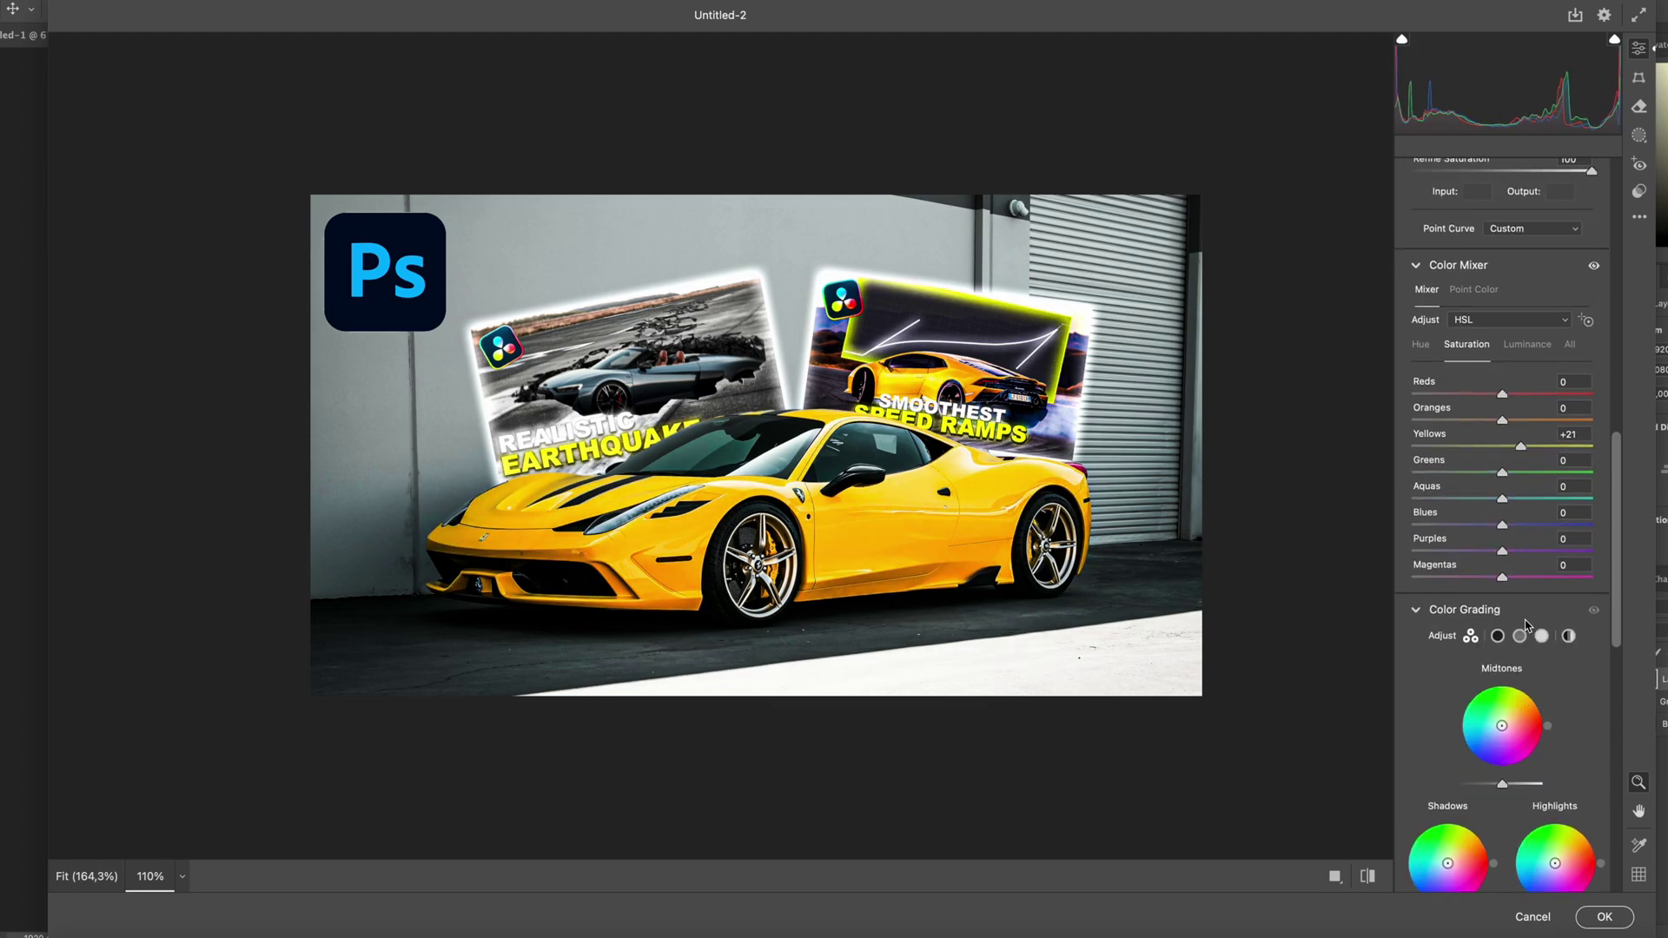
left_click_drag(1492, 499, 1594, 499)
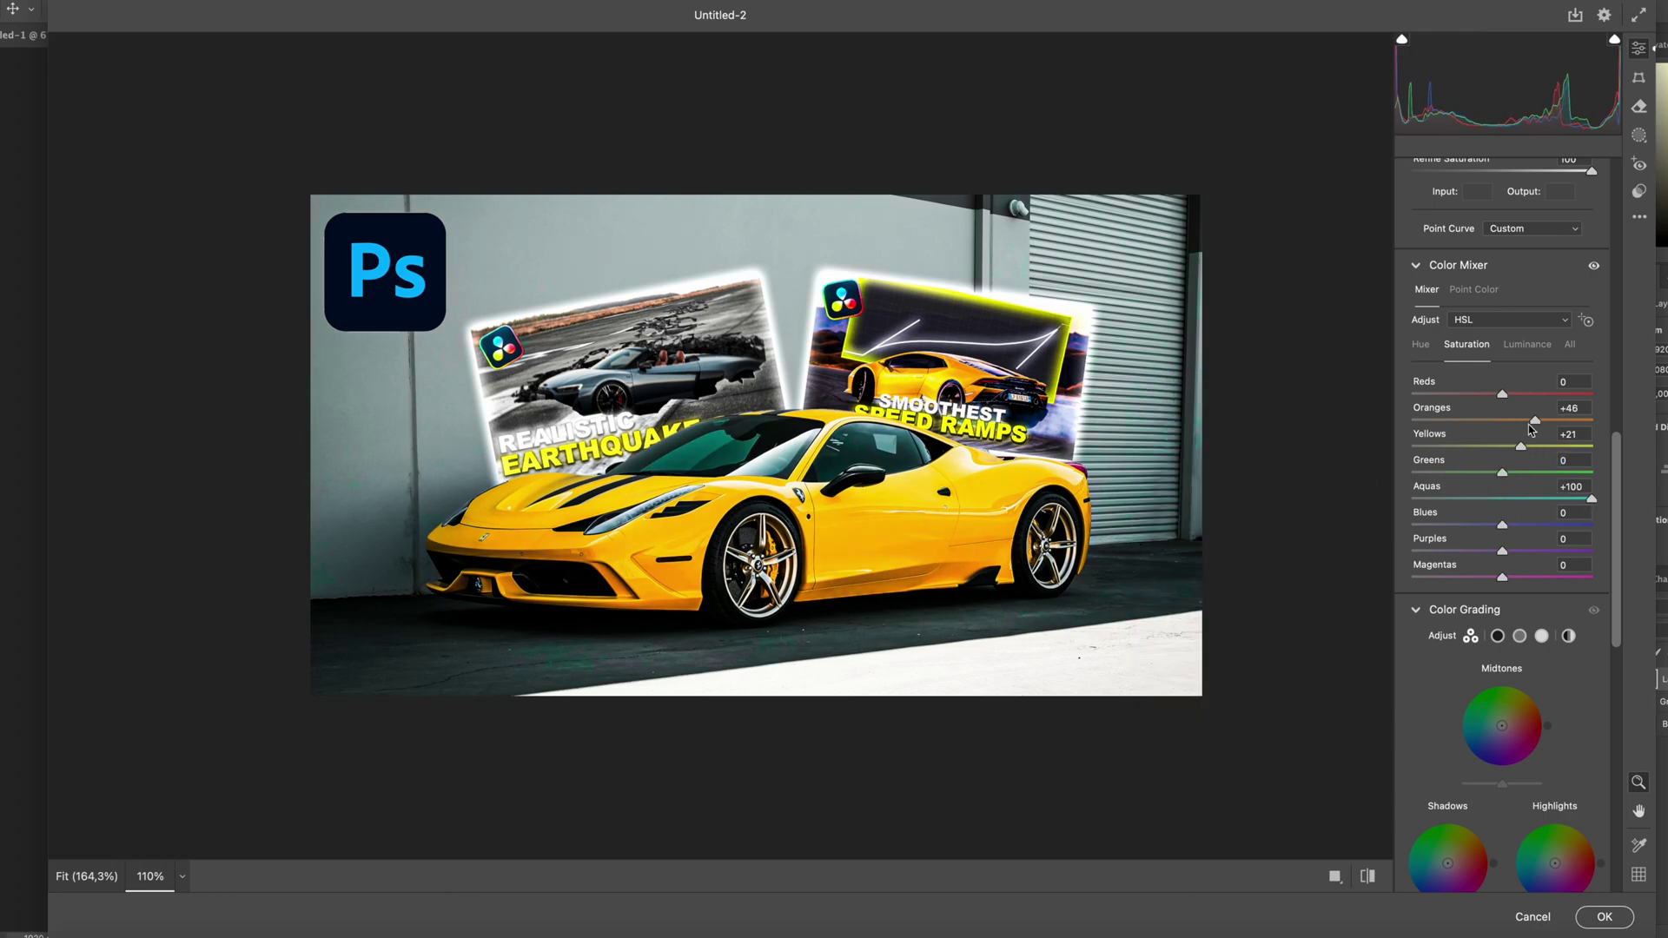
Create a linear gradient mask rising over the ground in the image's lower part, and subtract the subject from it
scroll(1495, 409, "down", 10)
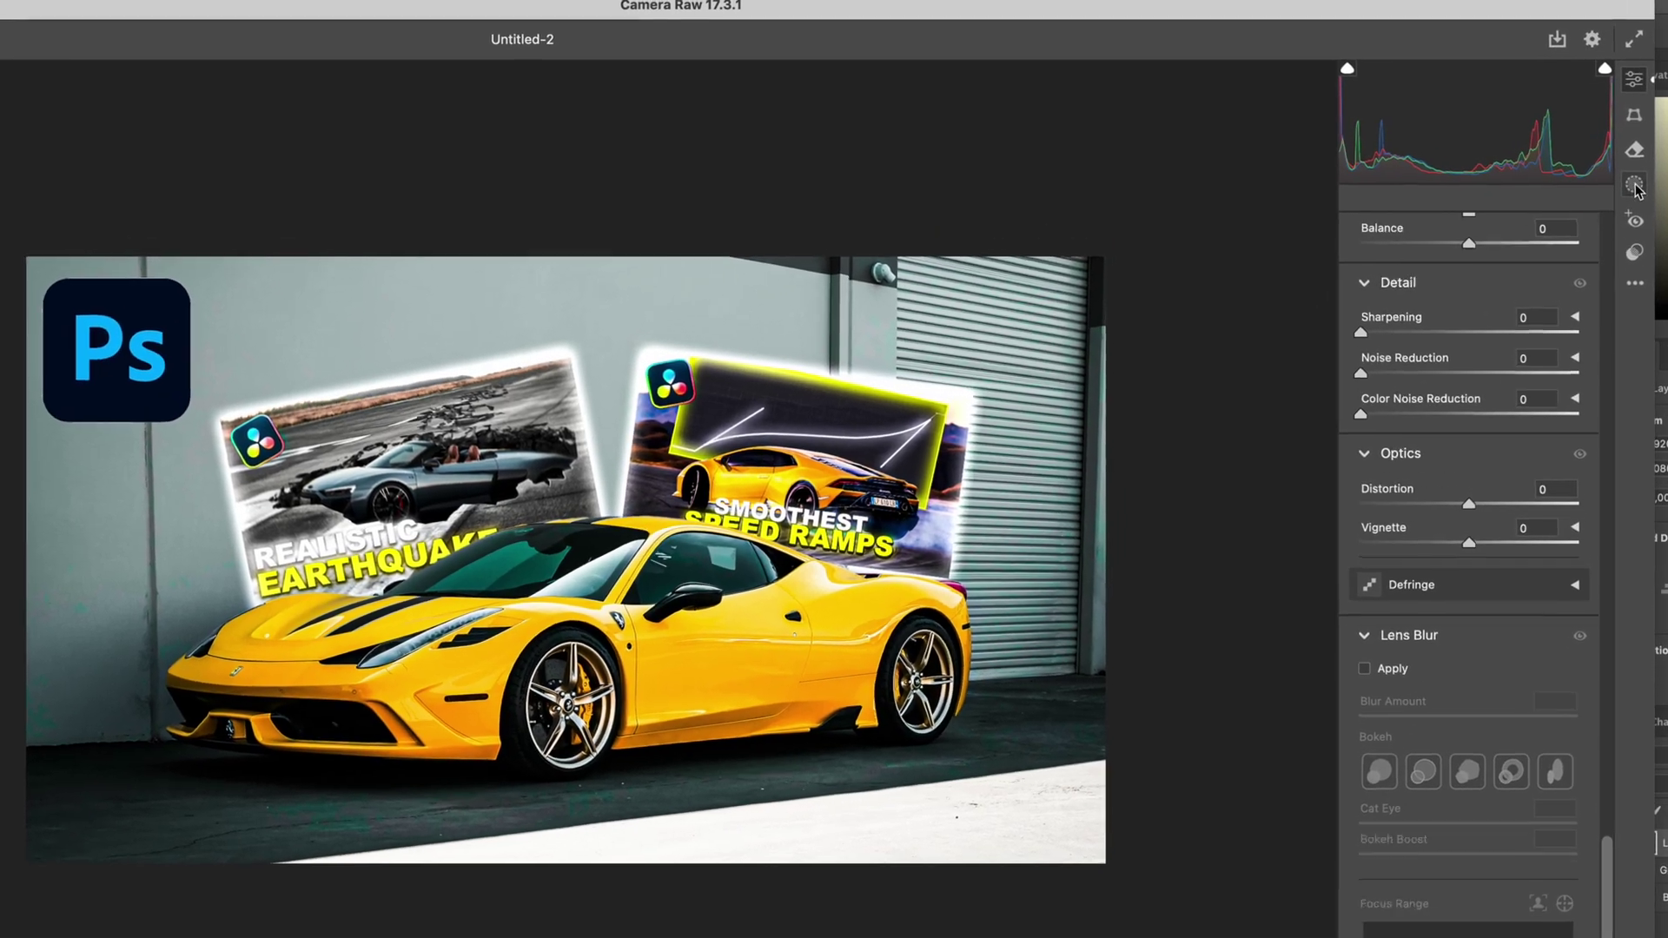
left_click(1638, 134)
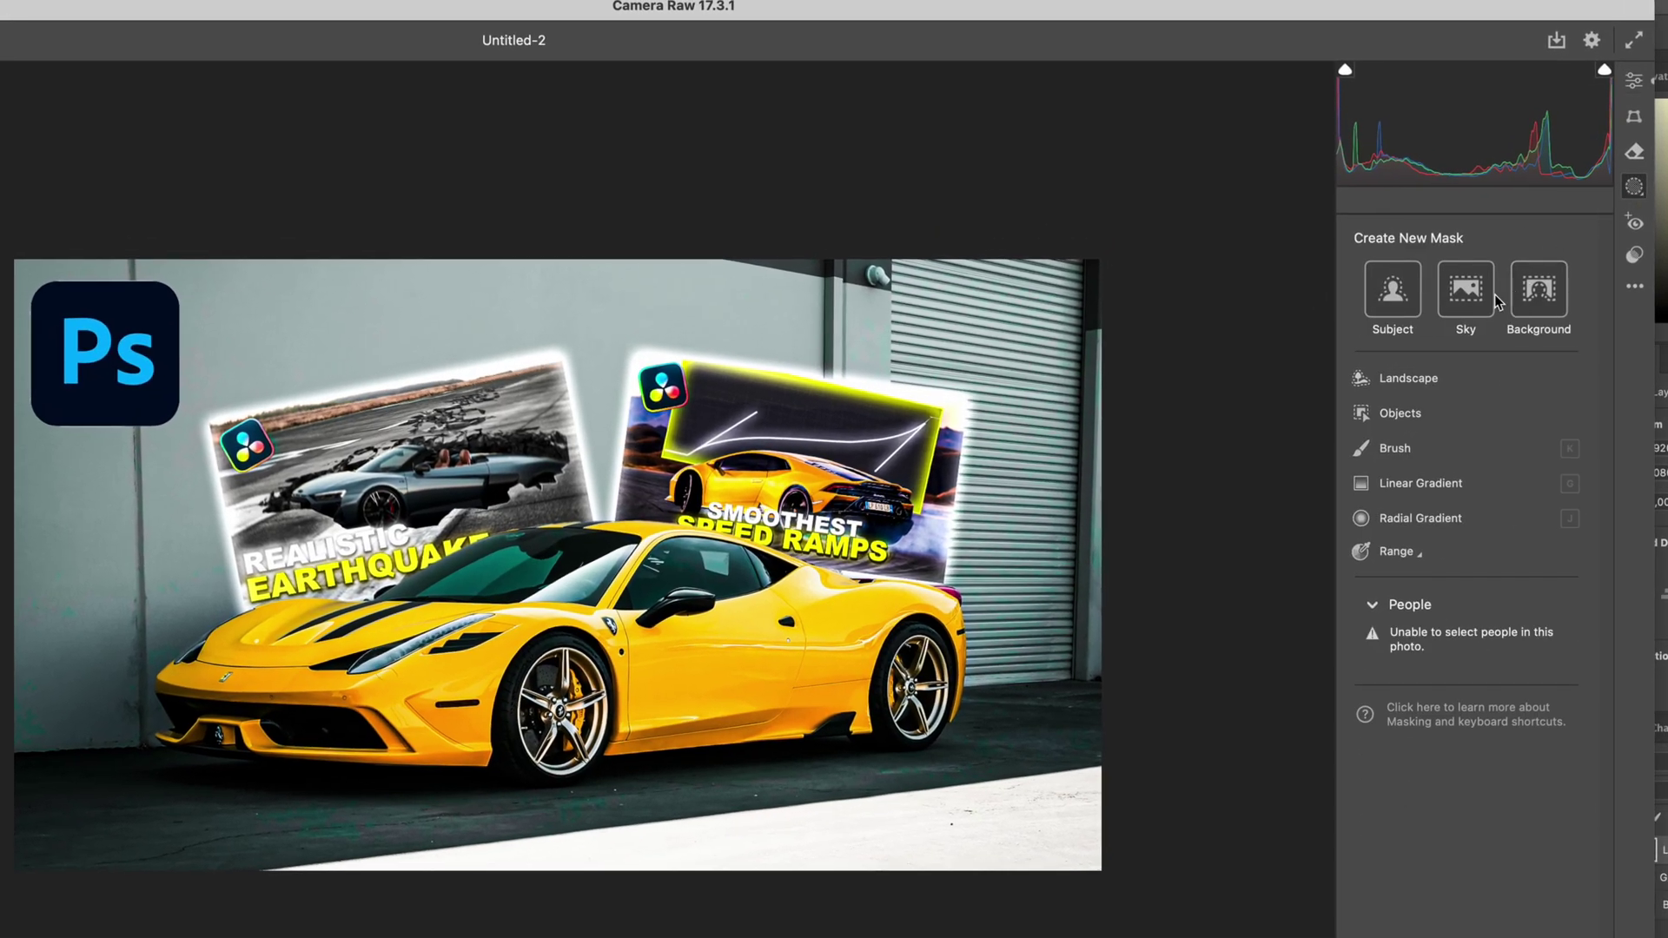
left_click(1420, 483)
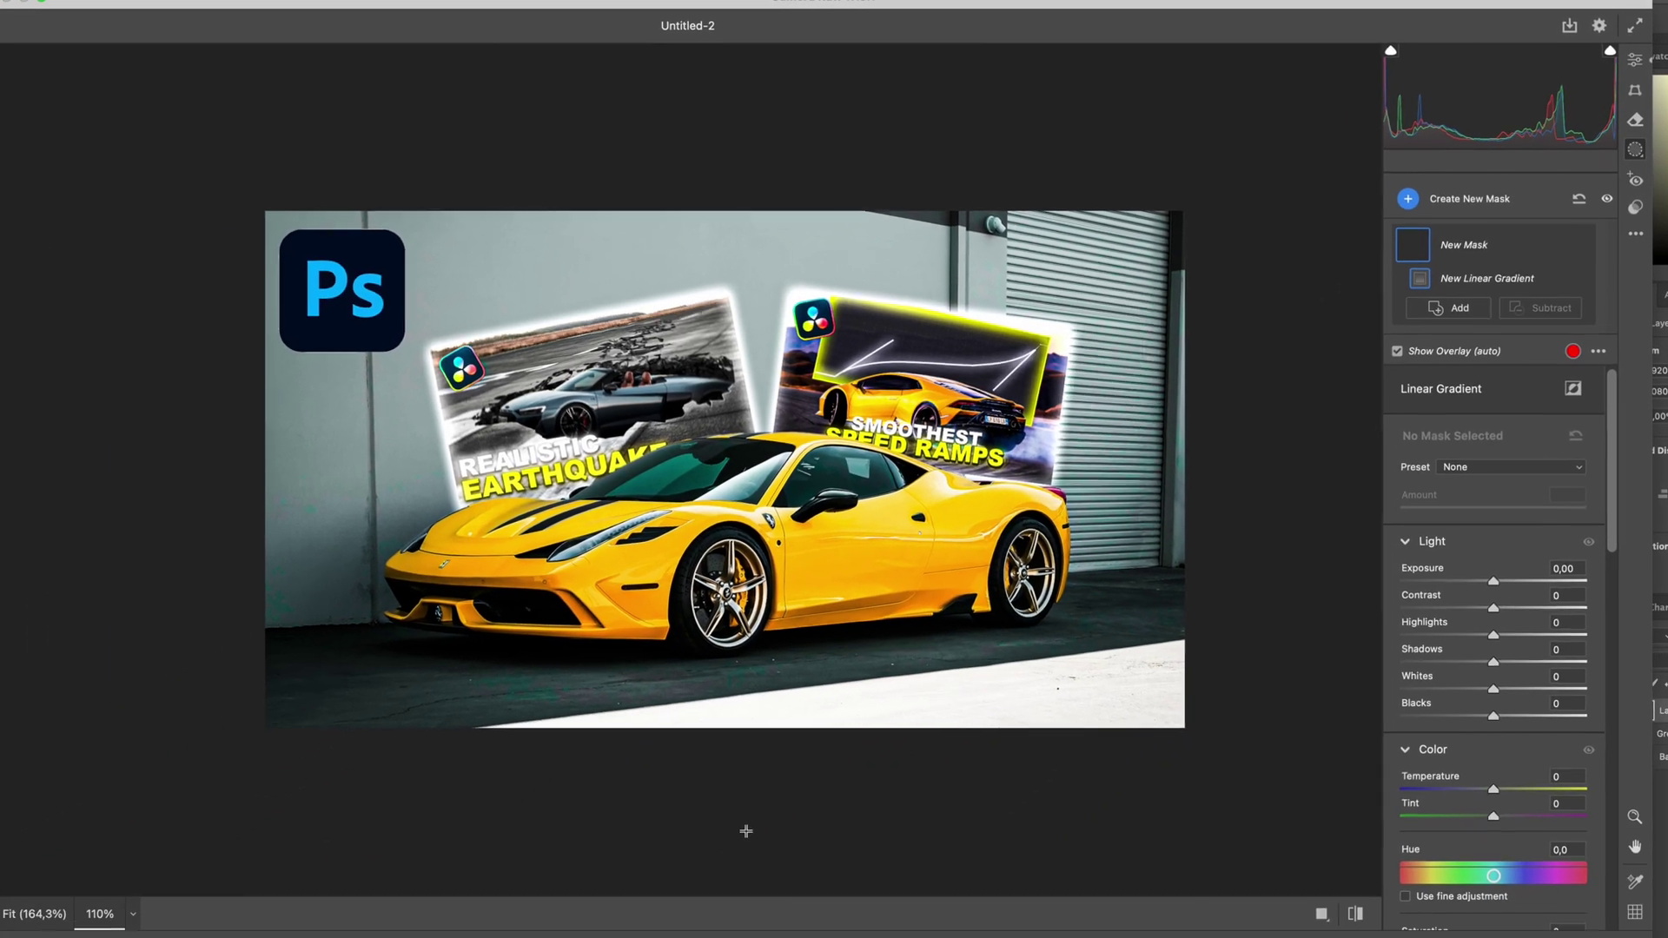
left_click_drag(785, 791, 781, 470)
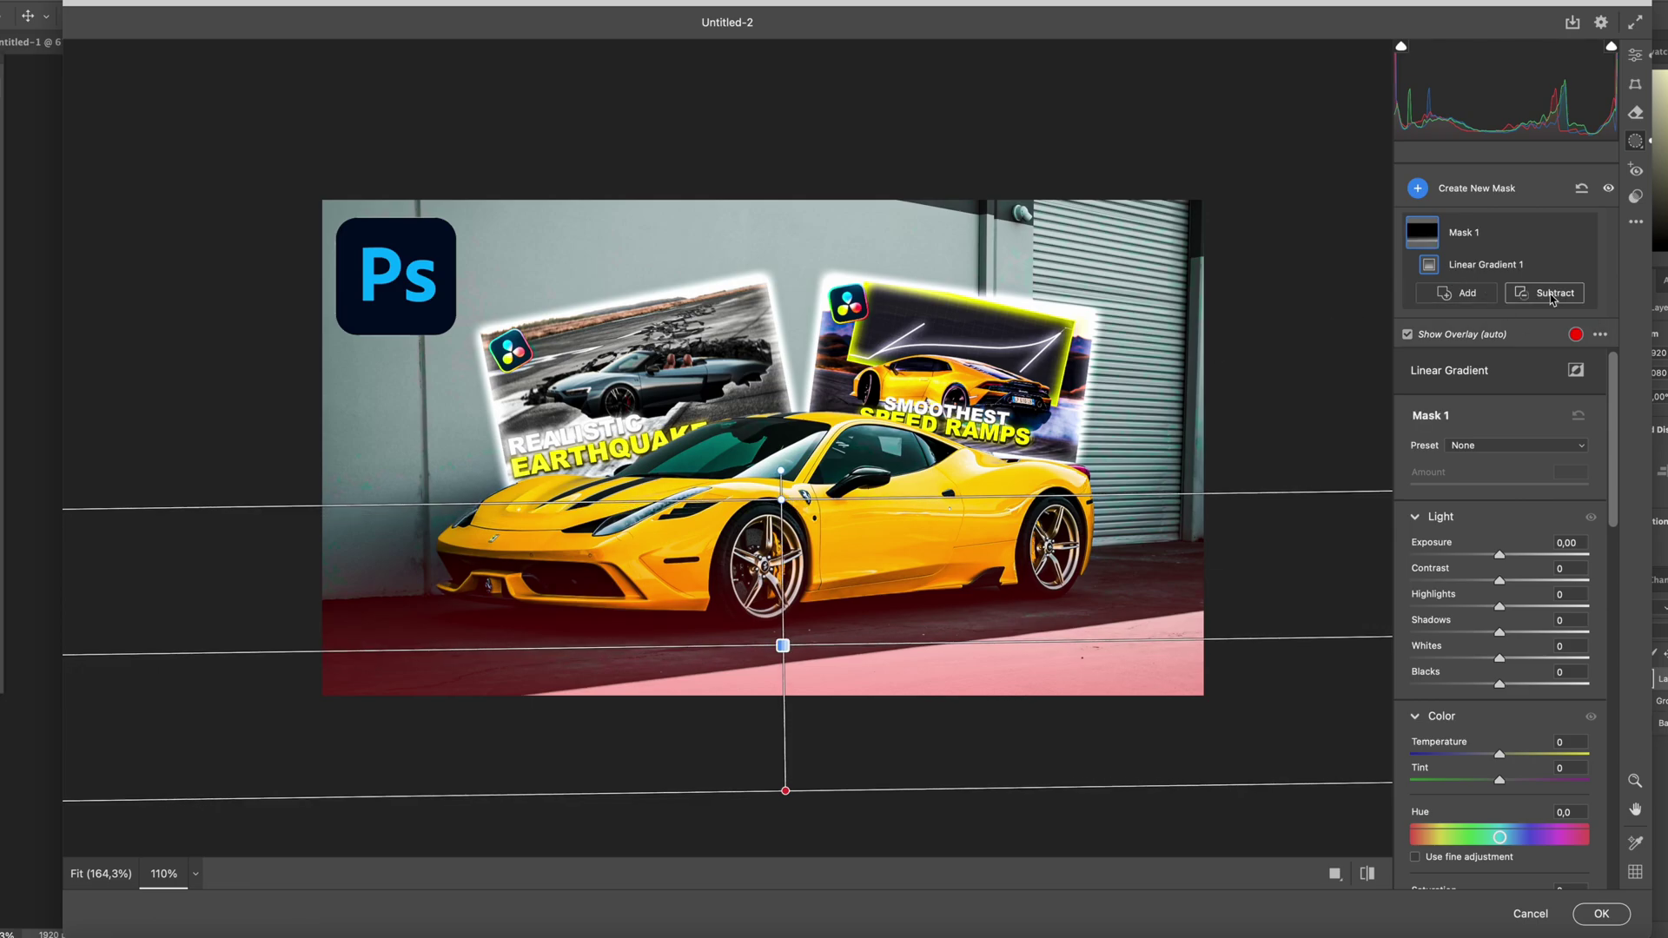
left_click(1552, 295)
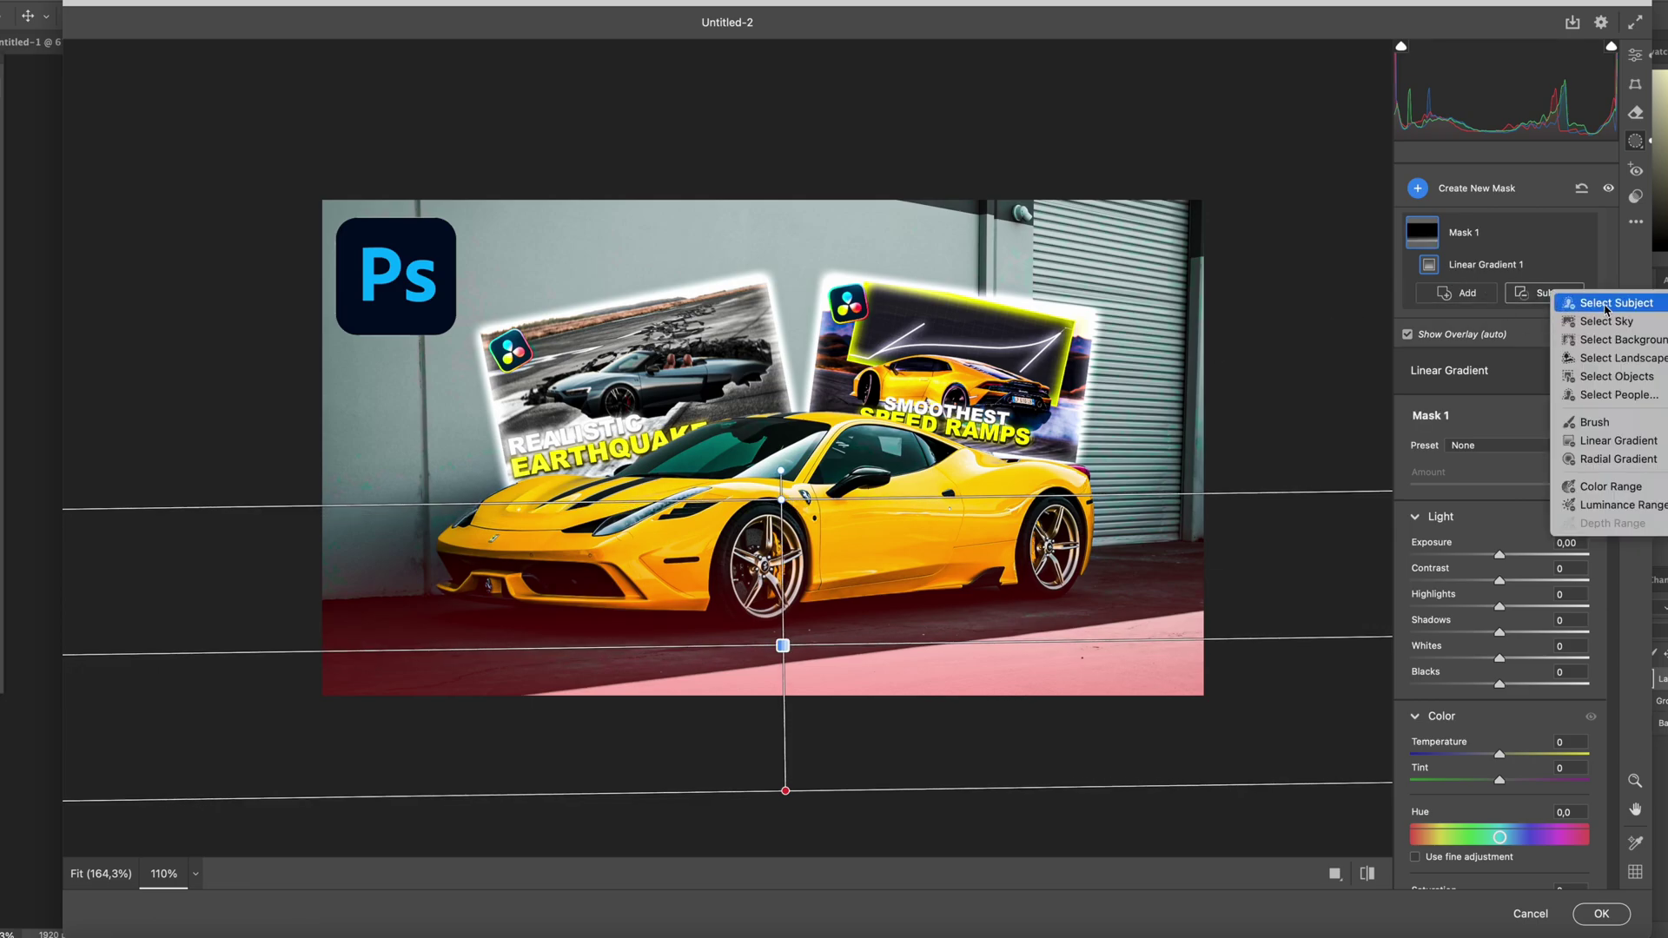
left_click(1564, 302)
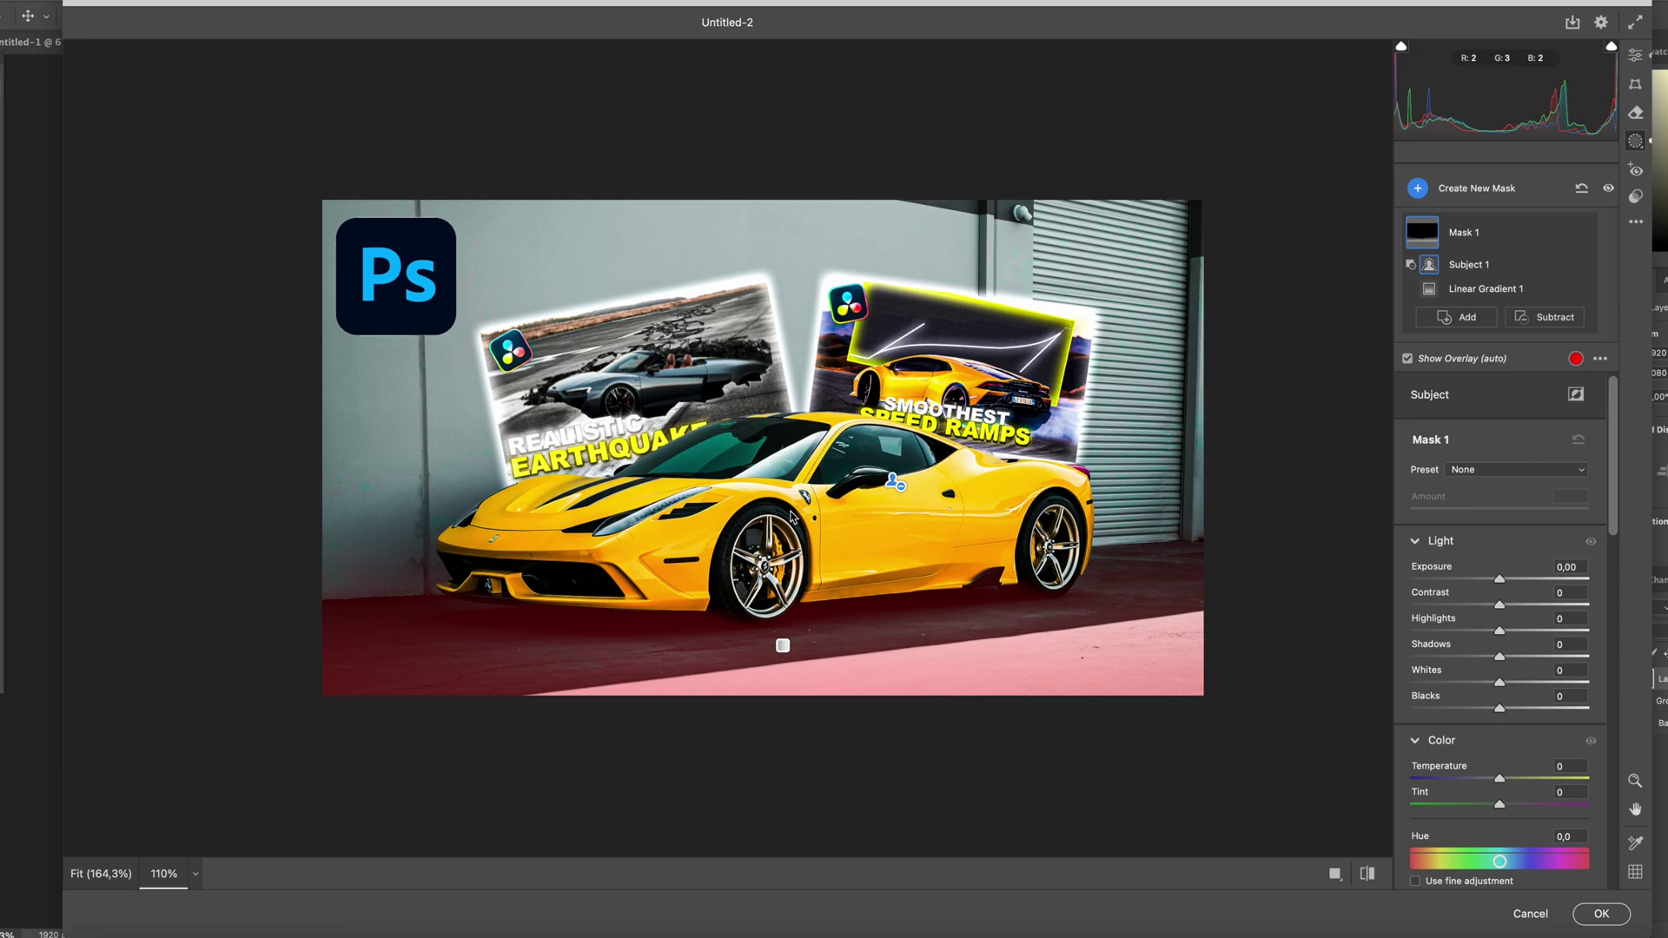
Lower the exposure of the ground mask, set its Clarity to +76 and compare the image with and without the effects
left_click_drag(1505, 580, 1448, 582)
scroll(1503, 521, "down", 10)
scroll(1503, 521, "up", 3)
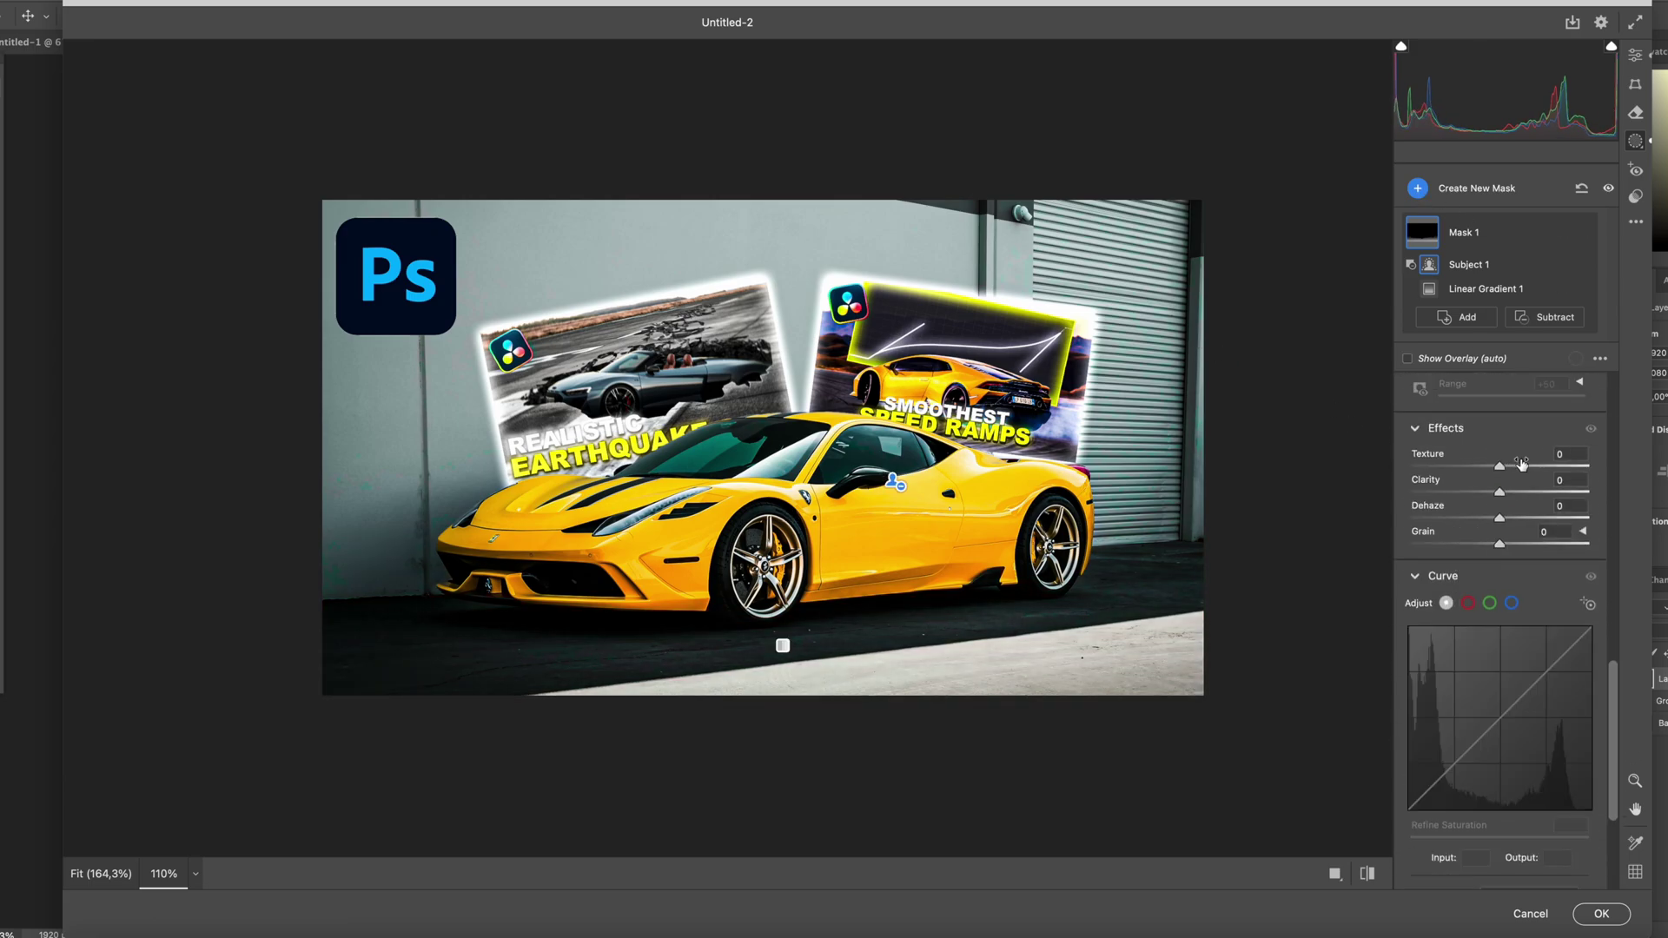
left_click_drag(1507, 501, 1565, 502)
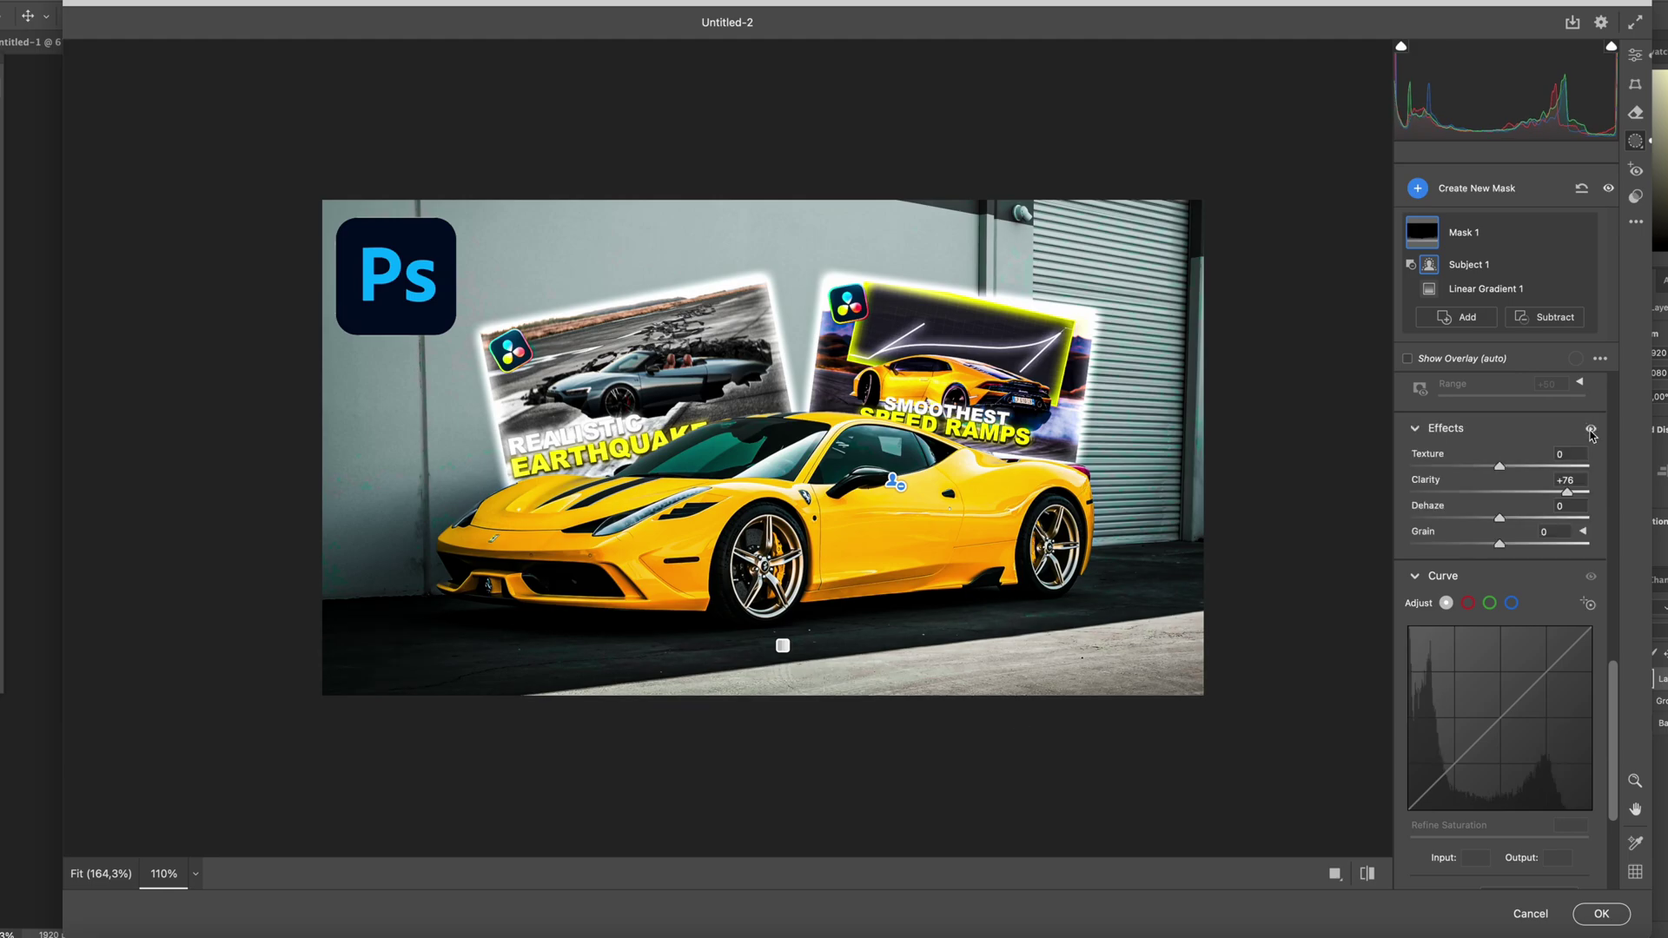
left_click(1591, 430)
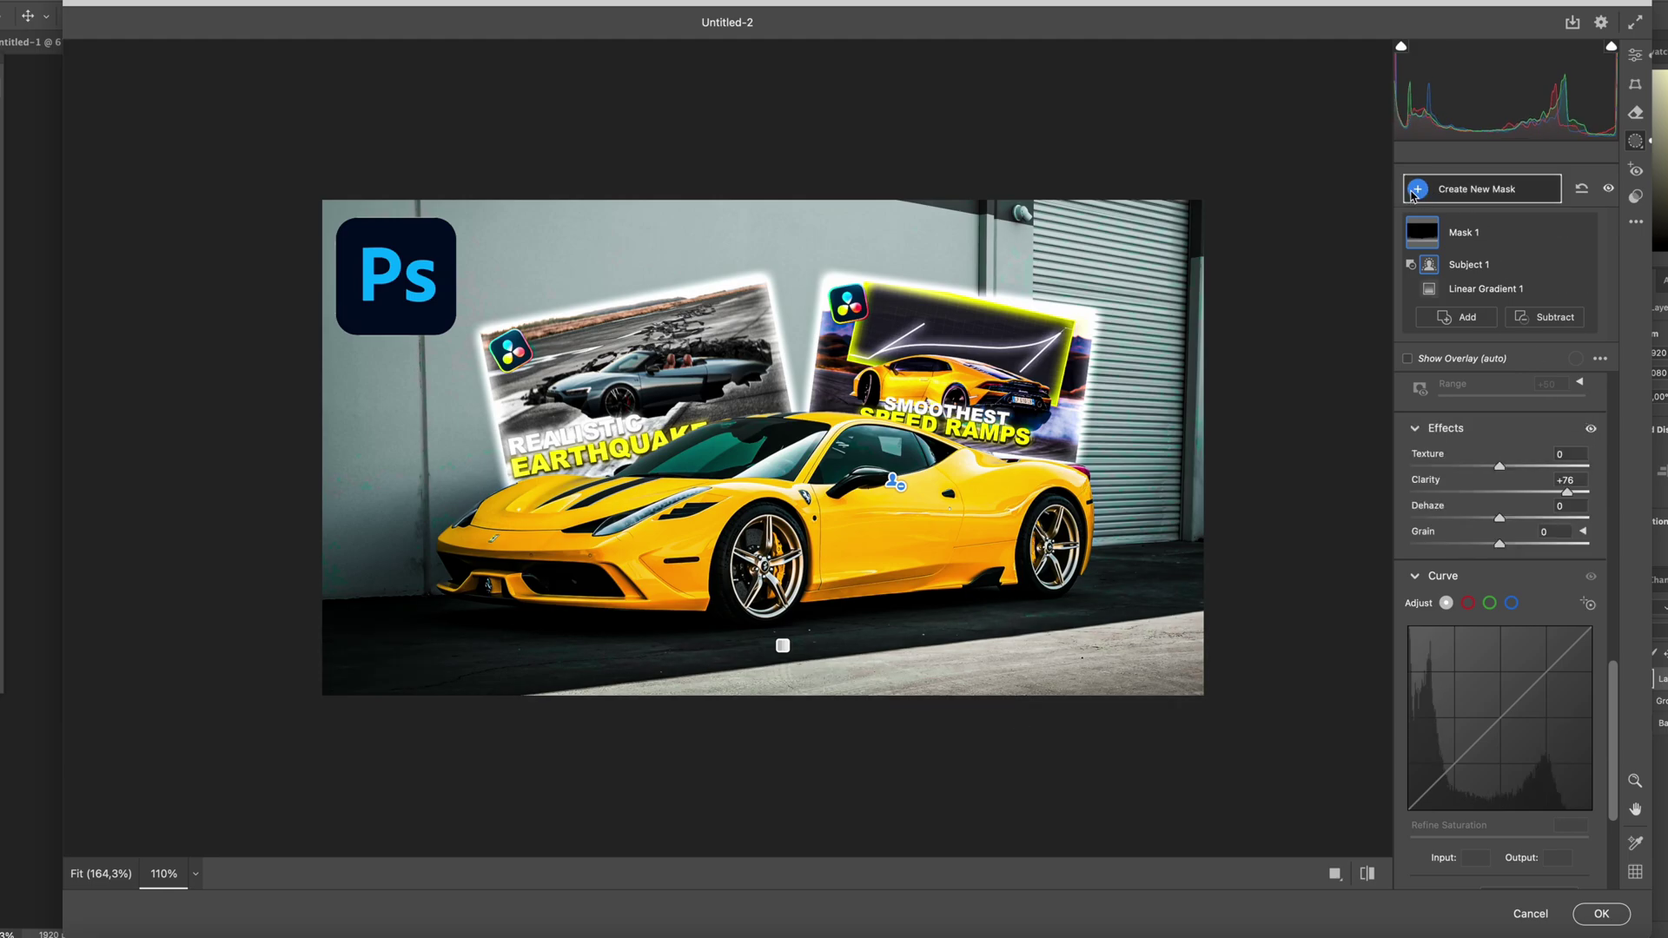
Create a new radial gradient mask centred above the image, reaching down over the wall and the car's upper body
left_click(1419, 189)
left_click(1503, 360)
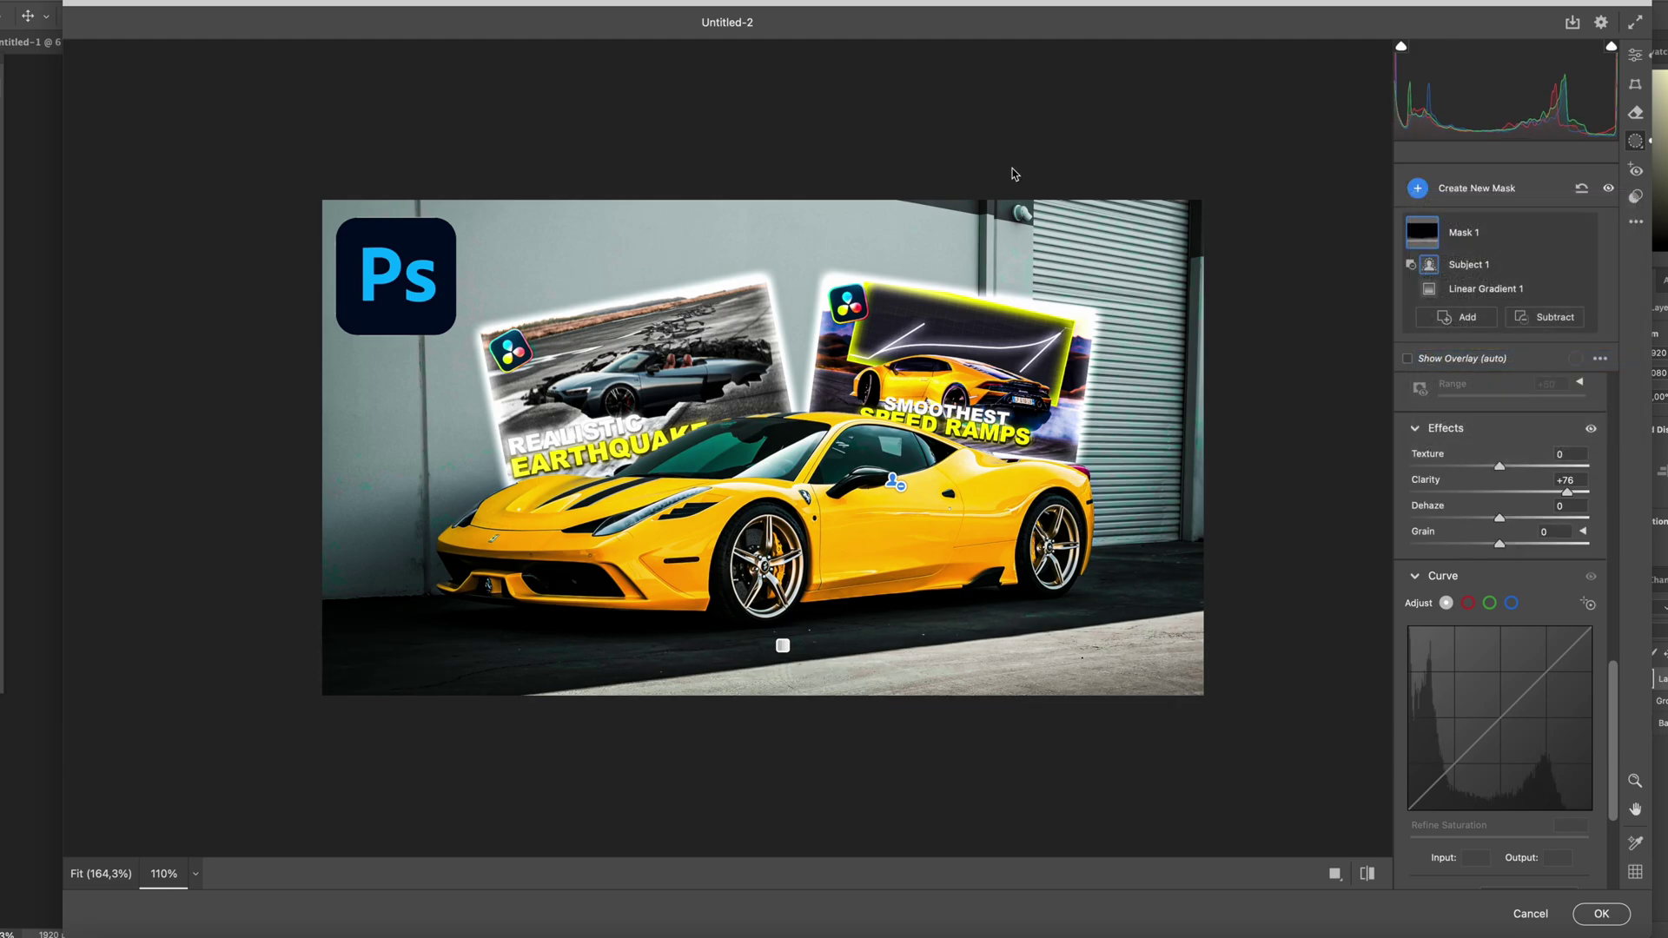
left_click_drag(782, 104, 1068, 66)
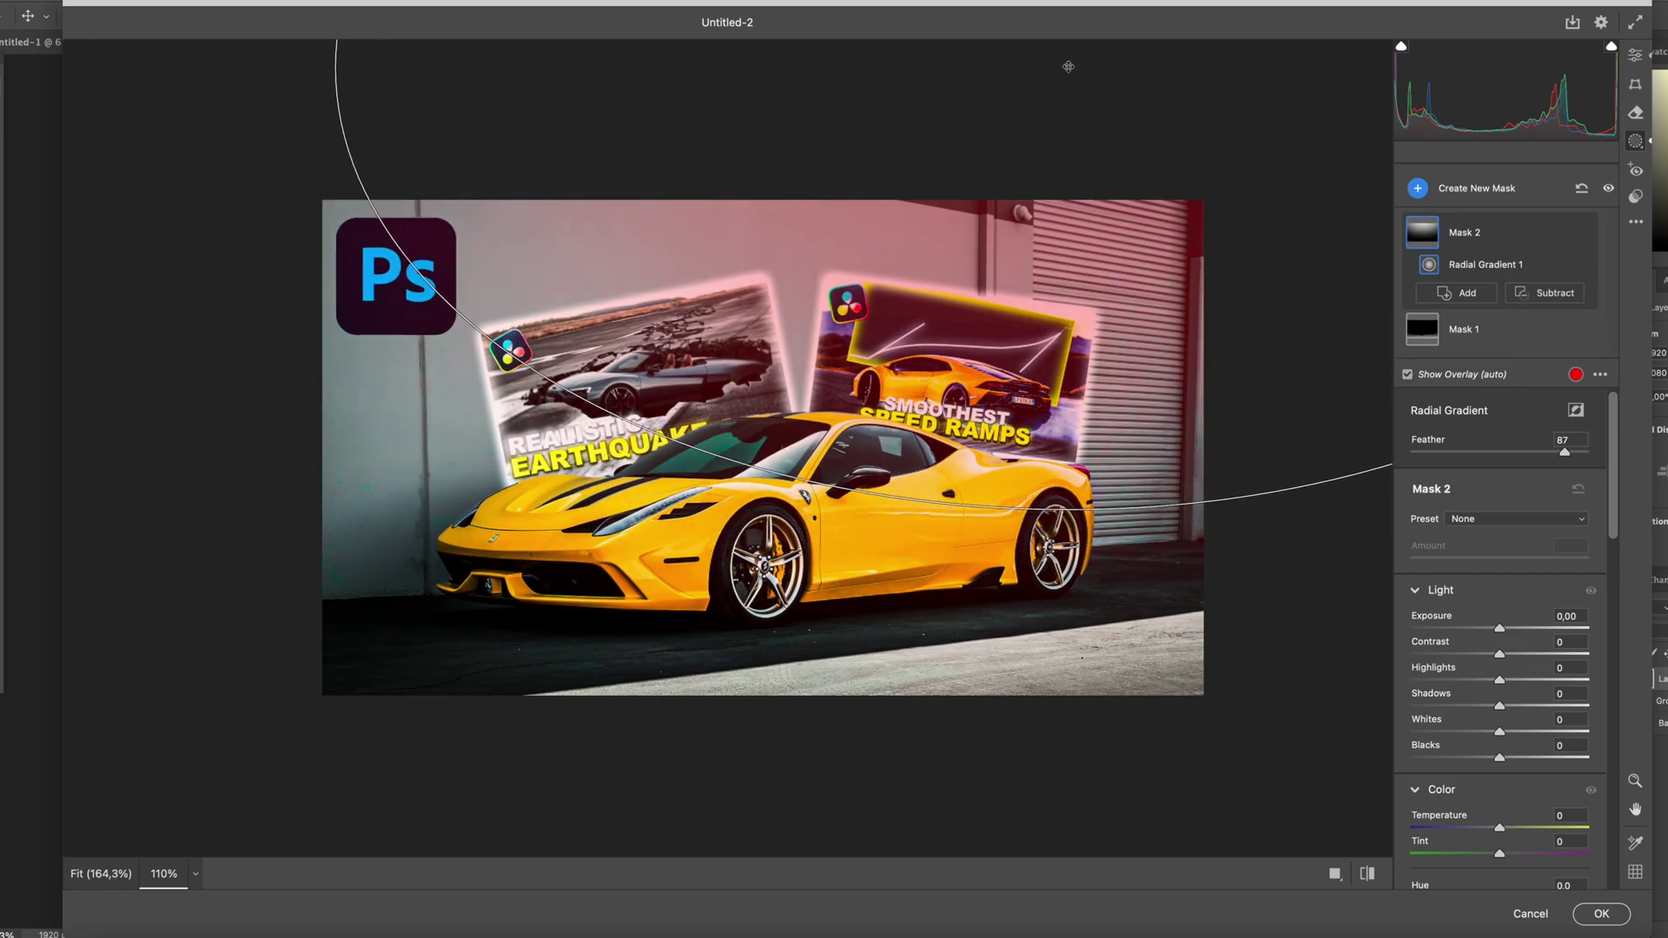
Raise the upper radial gradient mask's exposure to +1.00 and set its temperature to +34
key("y")
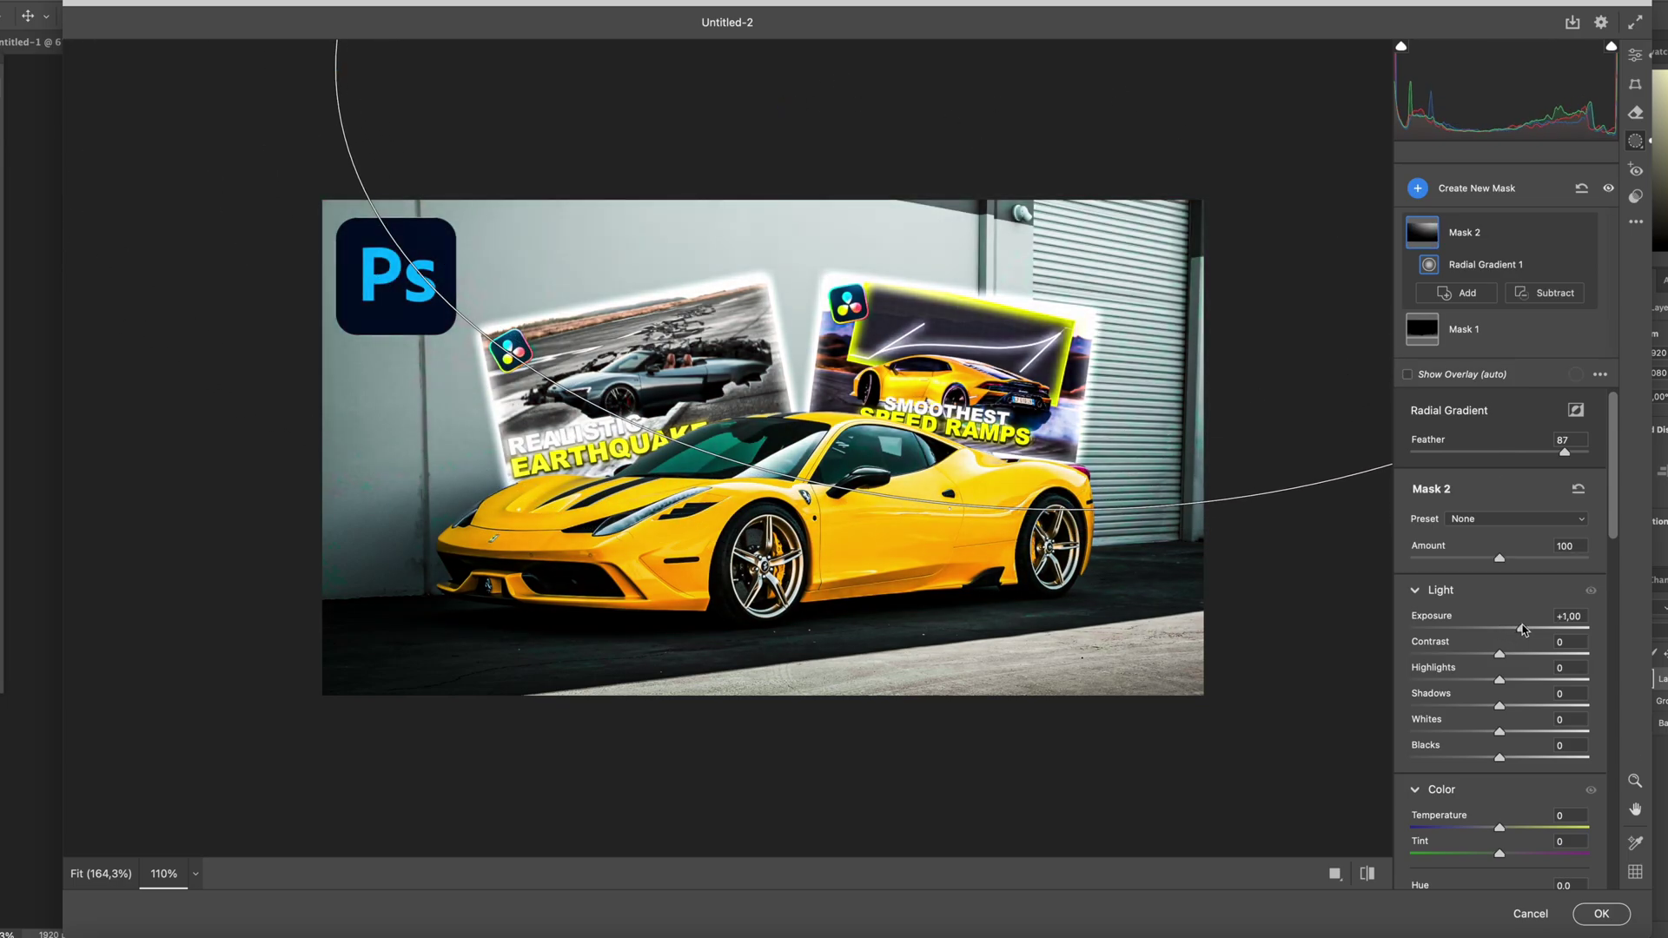
scroll(1510, 637, "down", 5)
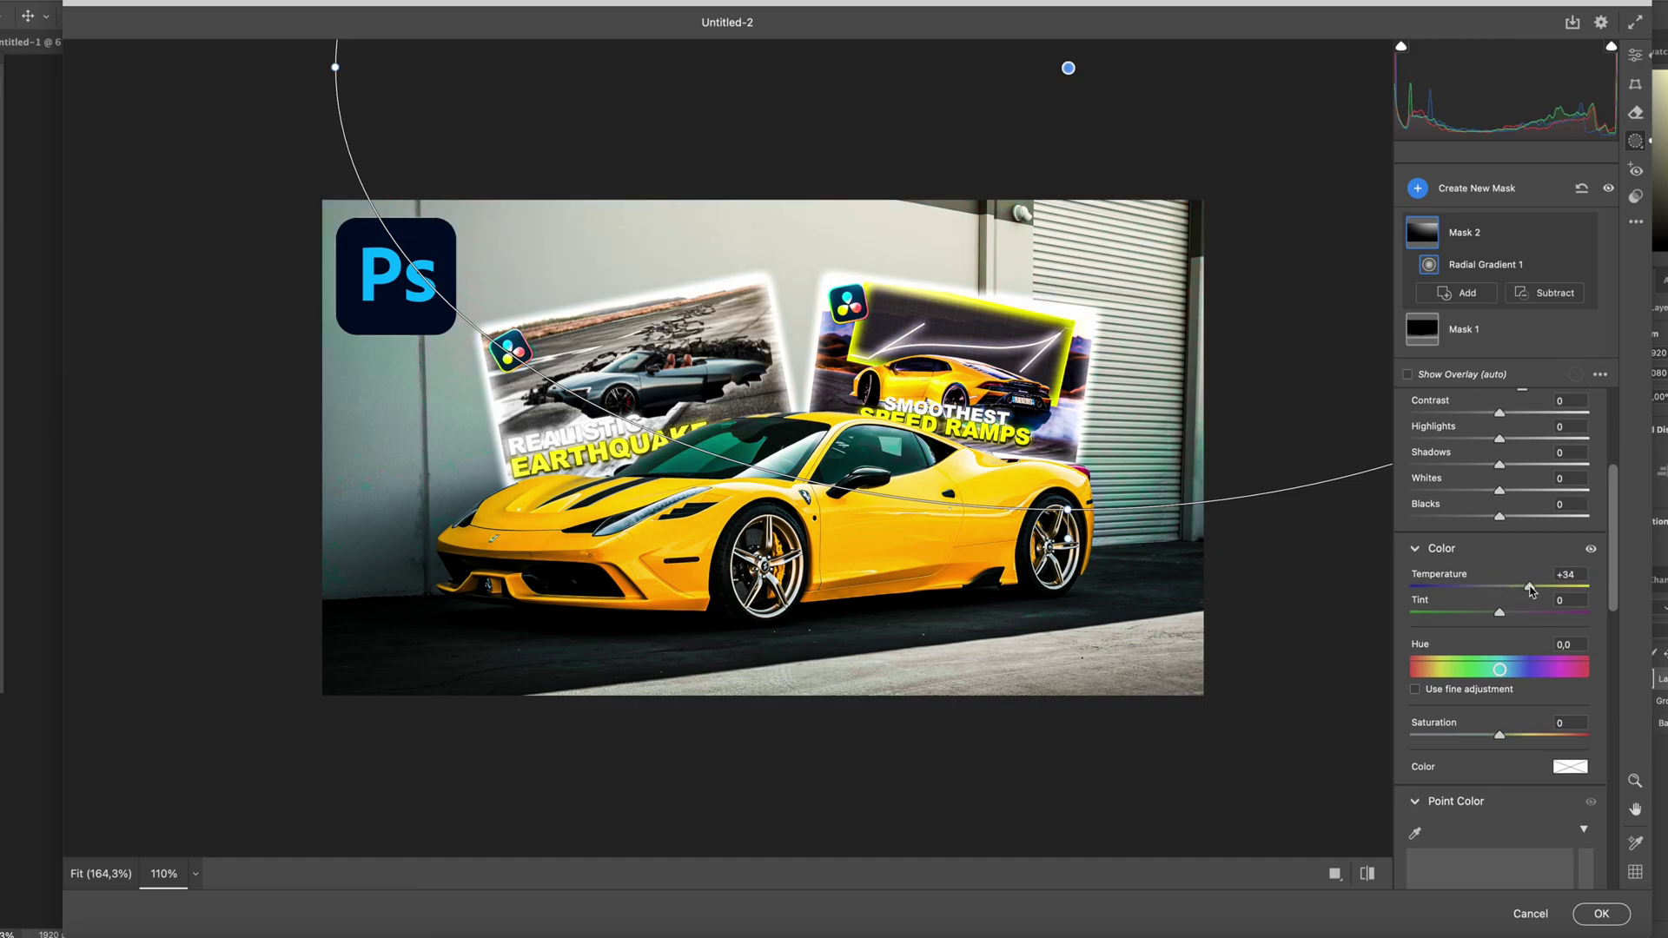
scroll(1531, 591, "down", 2)
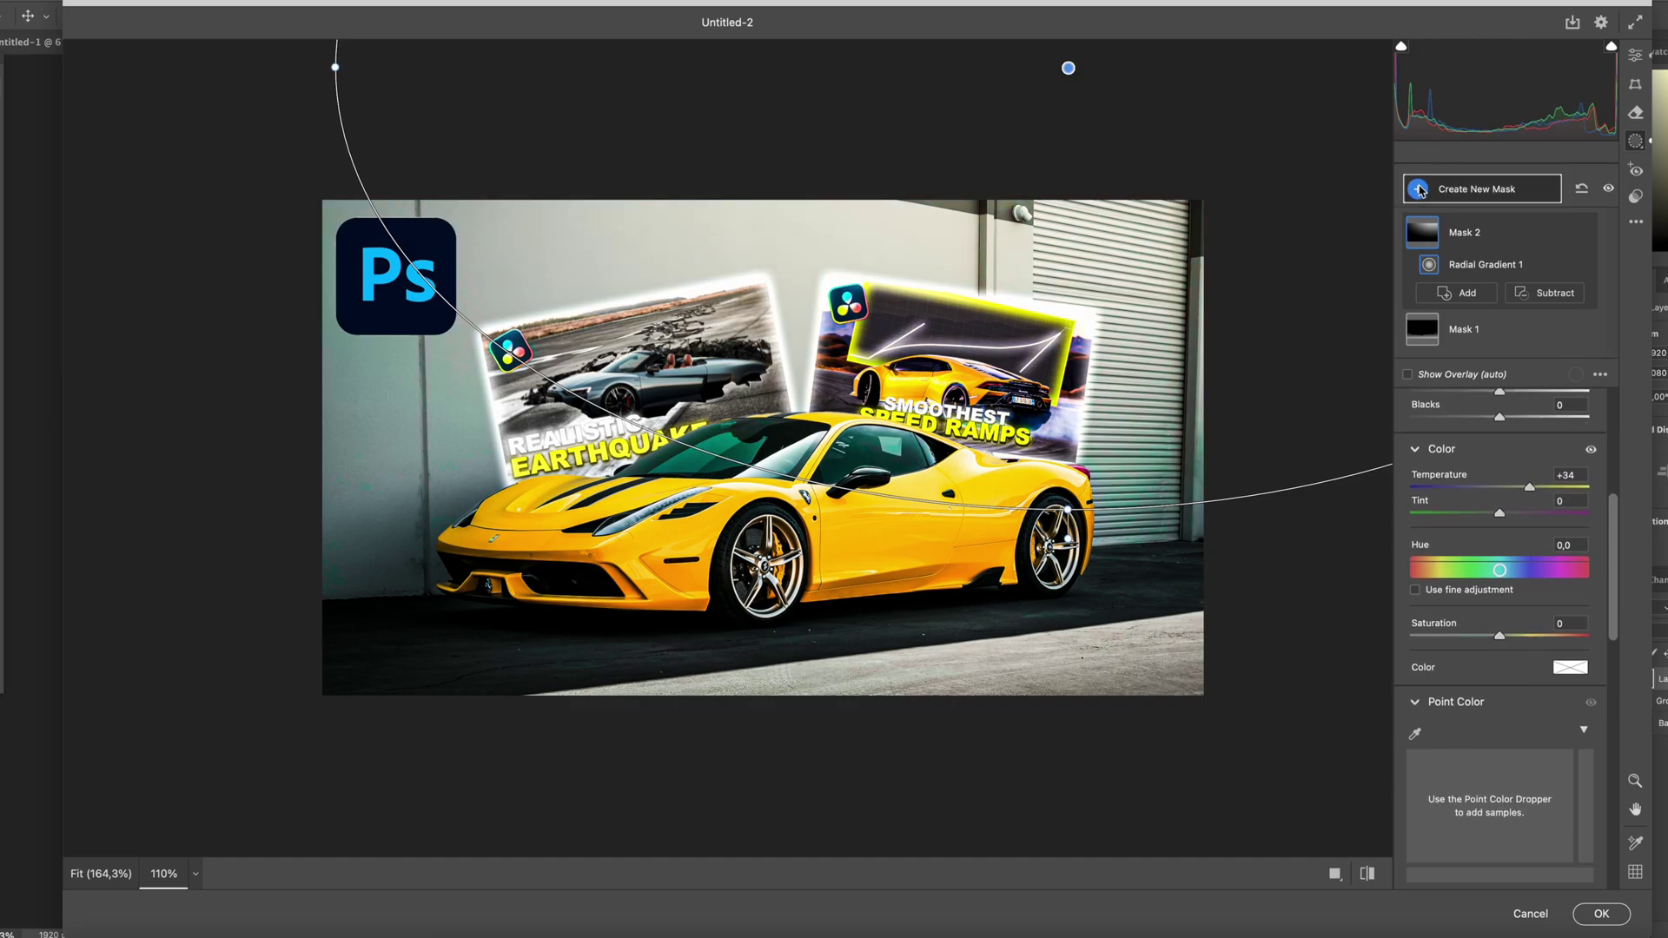
Create a new radial gradient mask around the car and the tilted thumbnails, set its feather to 42 and invert it
left_click(1419, 188)
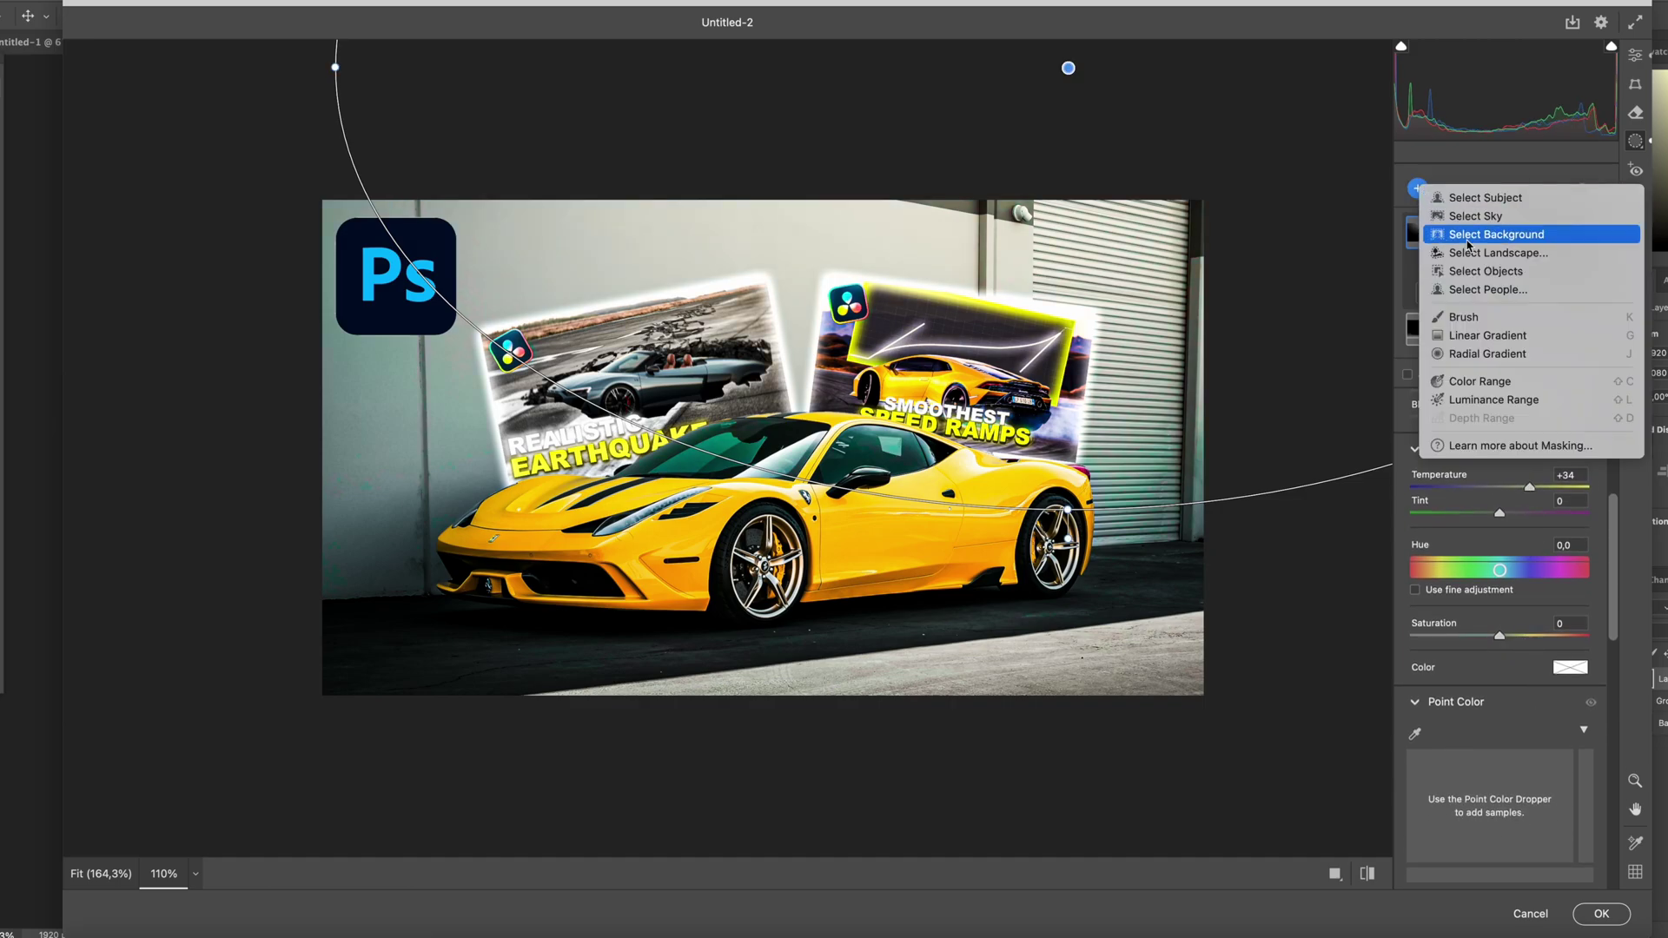
left_click(1496, 356)
mouse_move(577, 352)
left_mouse_down()
mouse_move(758, 516)
mouse_move(943, 594)
left_mouse_up()
left_click_drag(577, 352, 771, 441)
left_click_drag(1569, 495, 1486, 493)
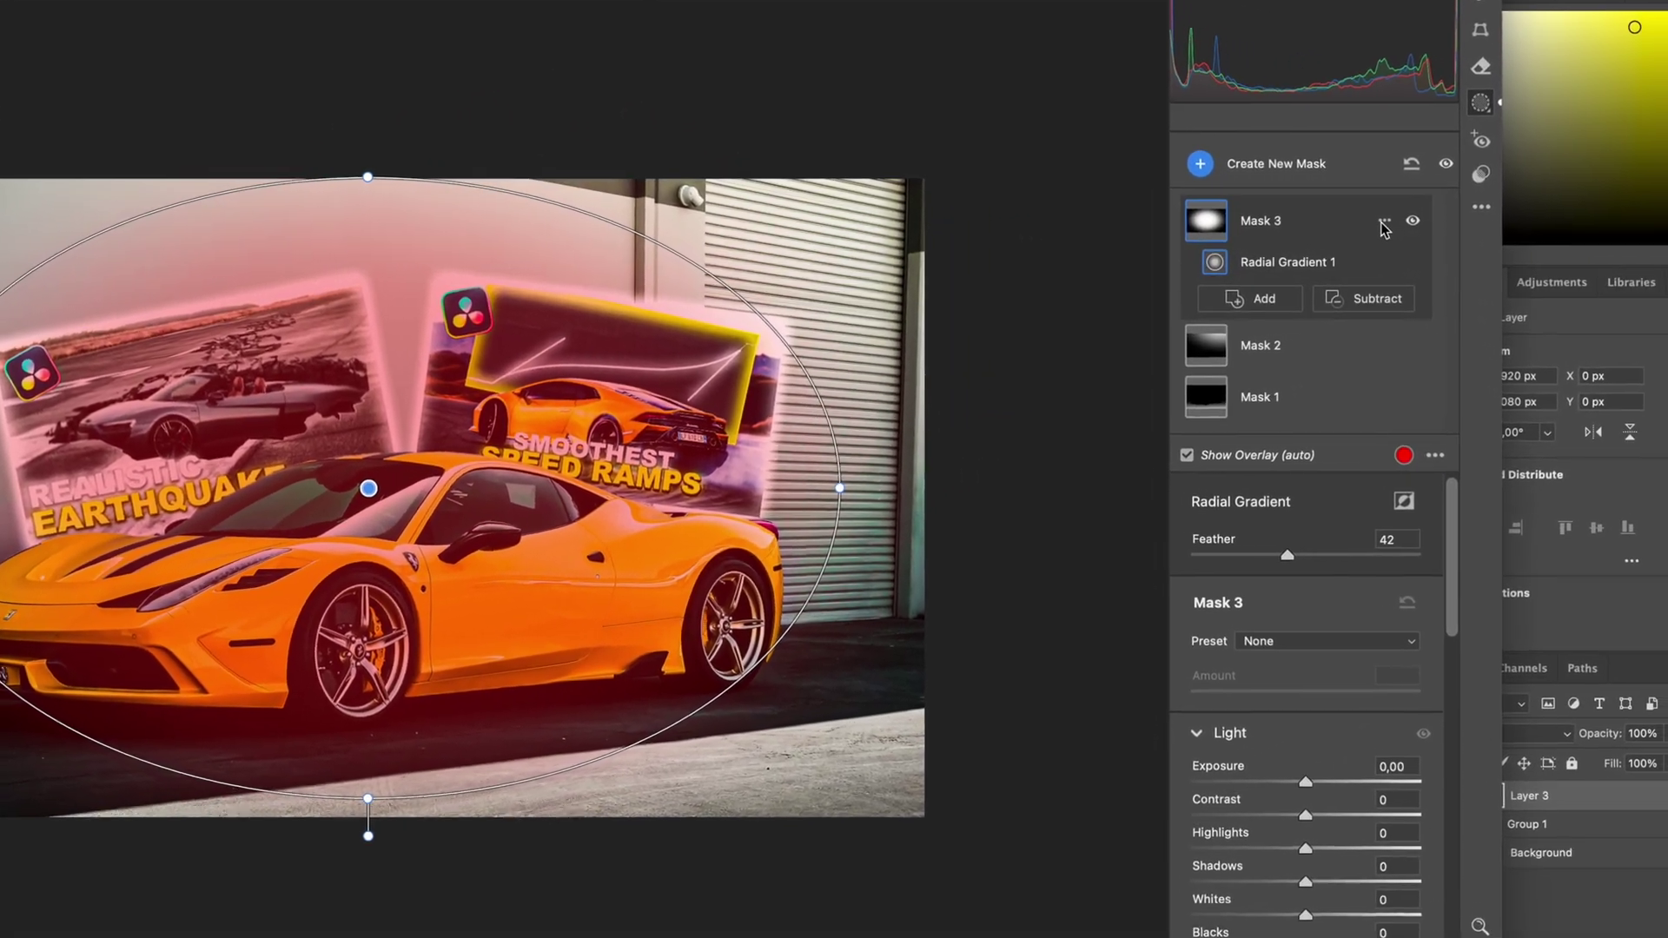
left_click(1559, 233)
left_click(1398, 274)
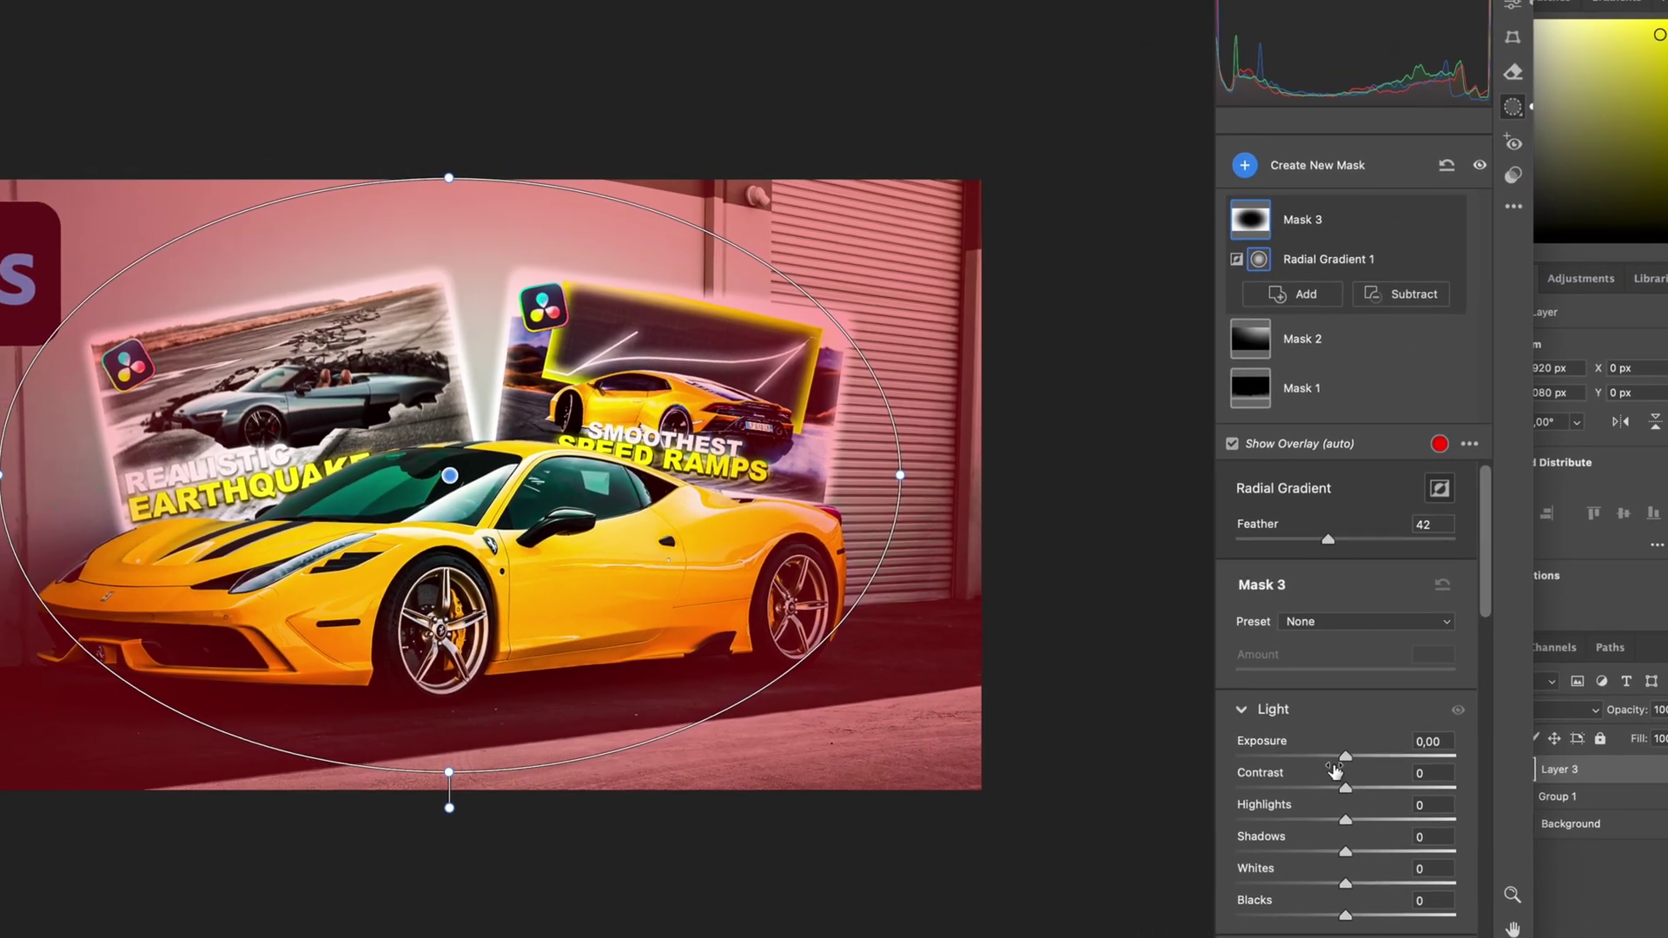
Set the inverted radial mask's exposure to -0.25 and apply the Camera Raw adjustments
left_click_drag(1260, 808, 1251, 809)
left_click_drag(1398, 723, 1401, 720)
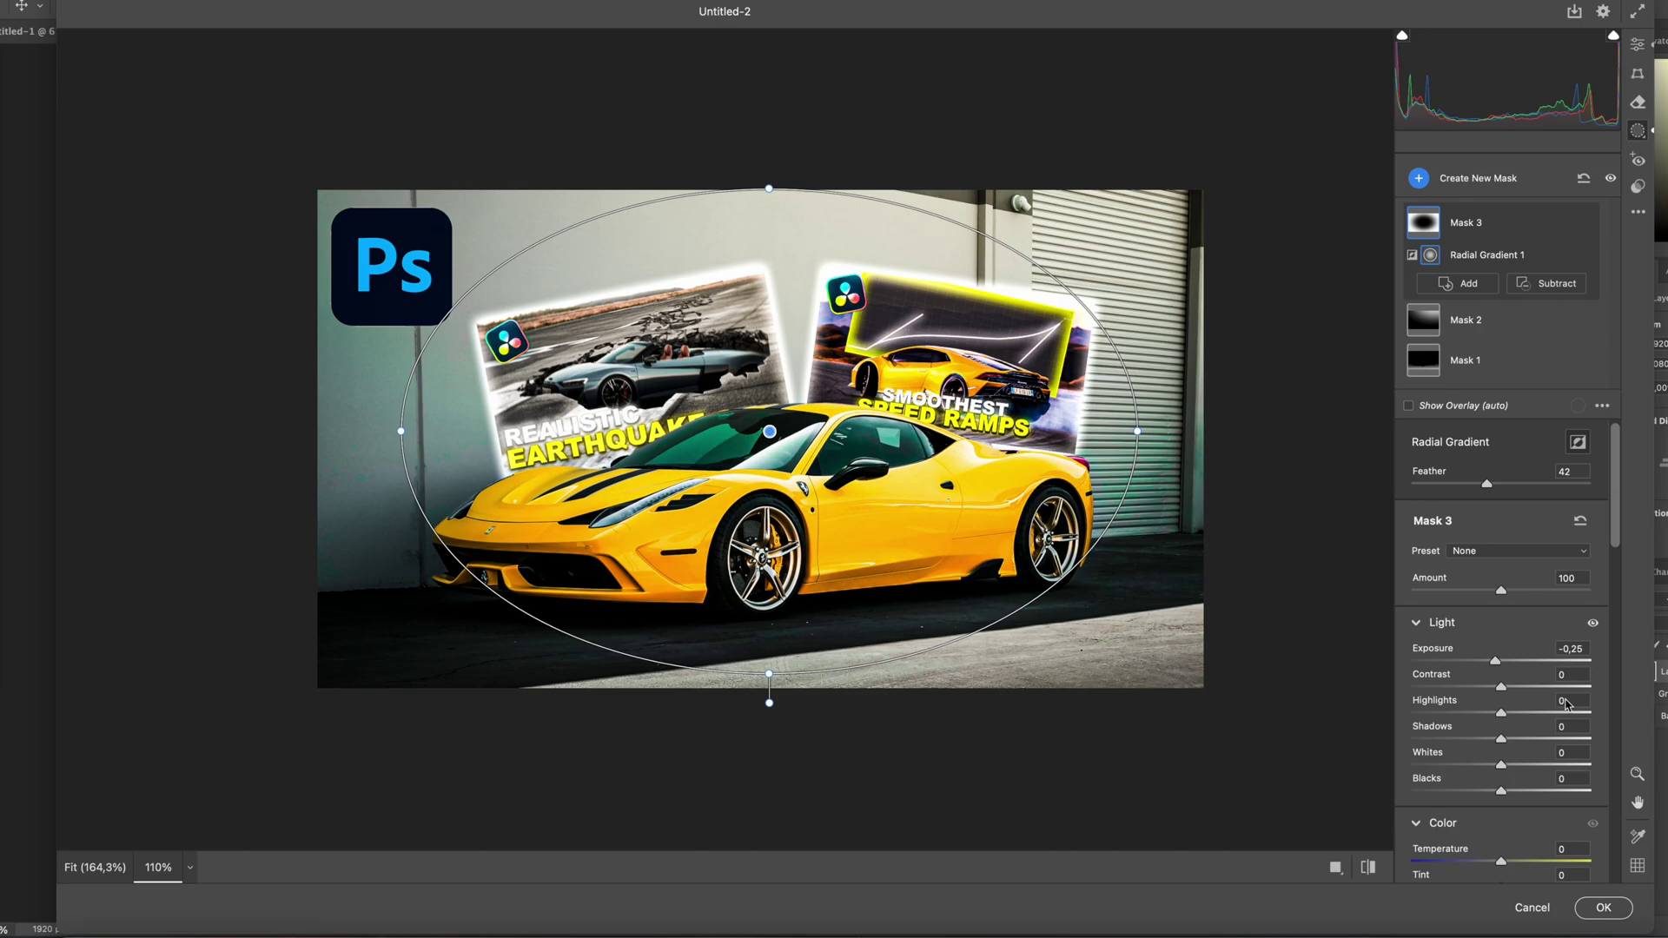
scroll(1435, 627, "down", 6)
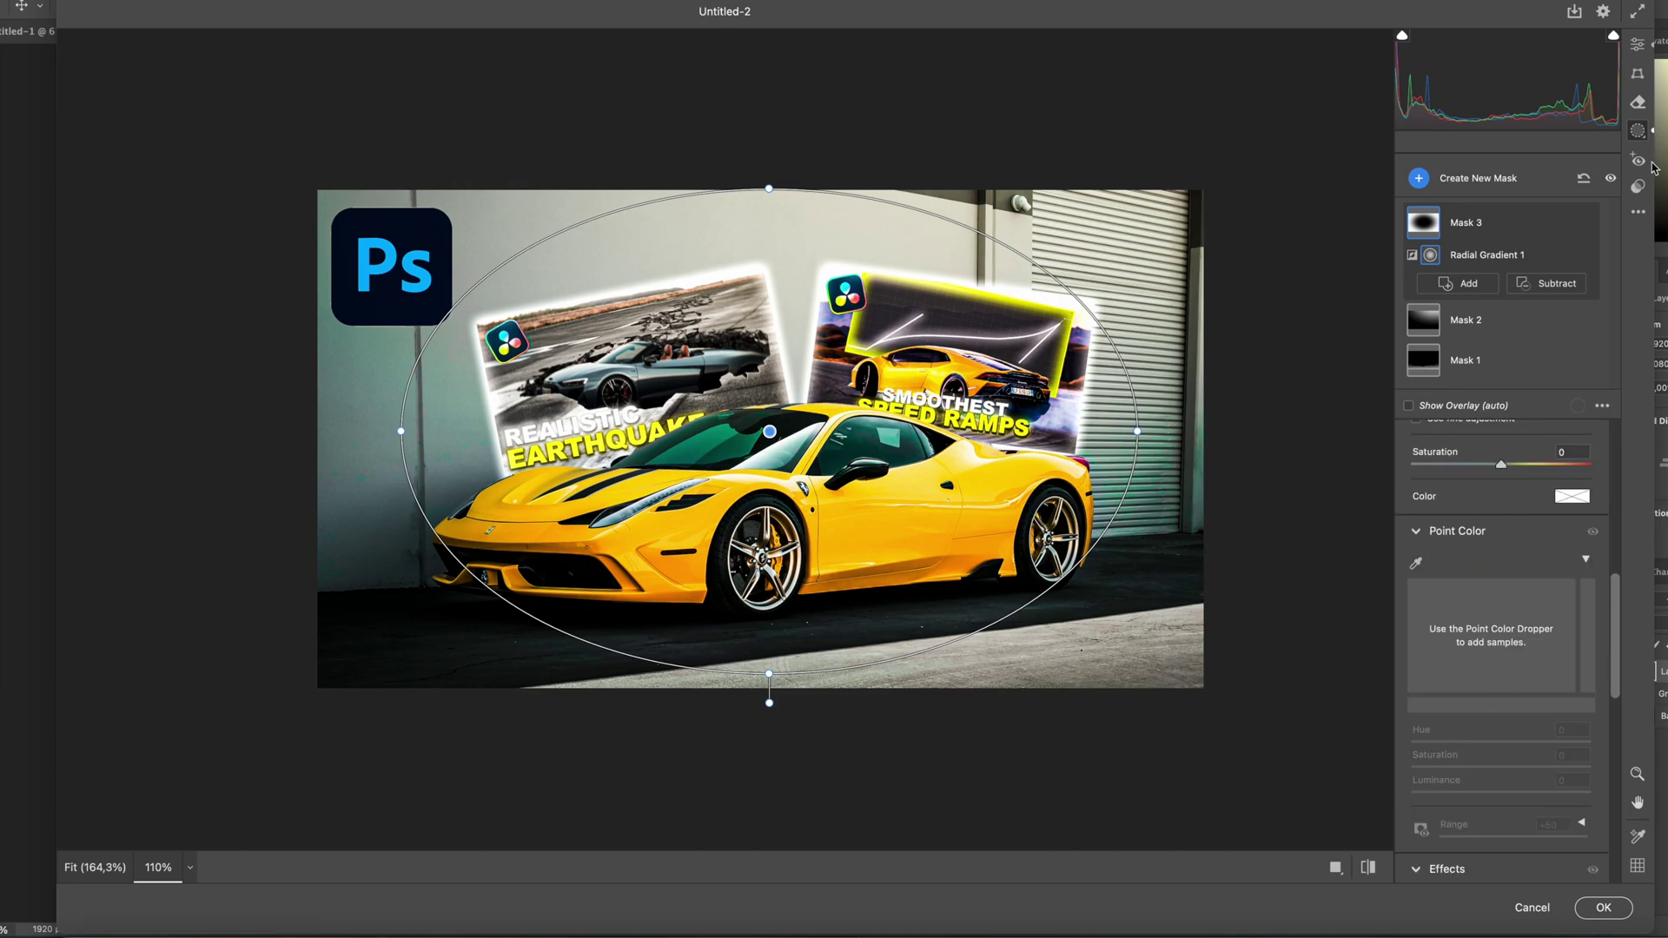
left_click(1603, 907)
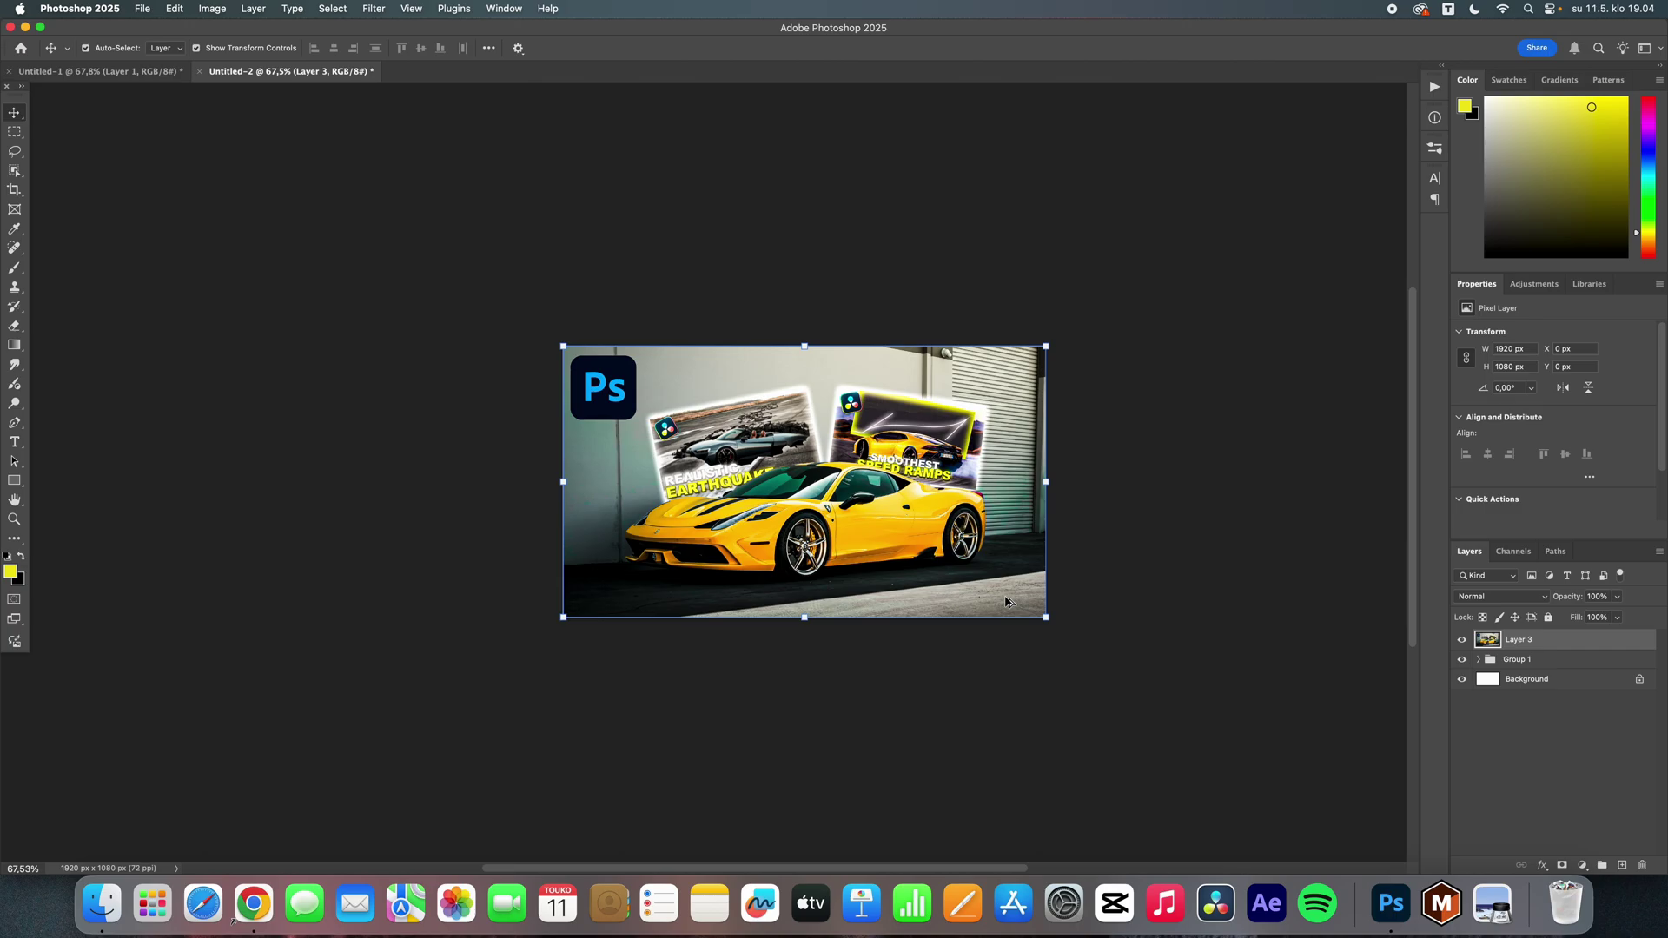
Compare the thumbnail before and after grading by toggling the visibility of Layer 3, leaving the layer shown
scroll(1005, 602, "up", 3)
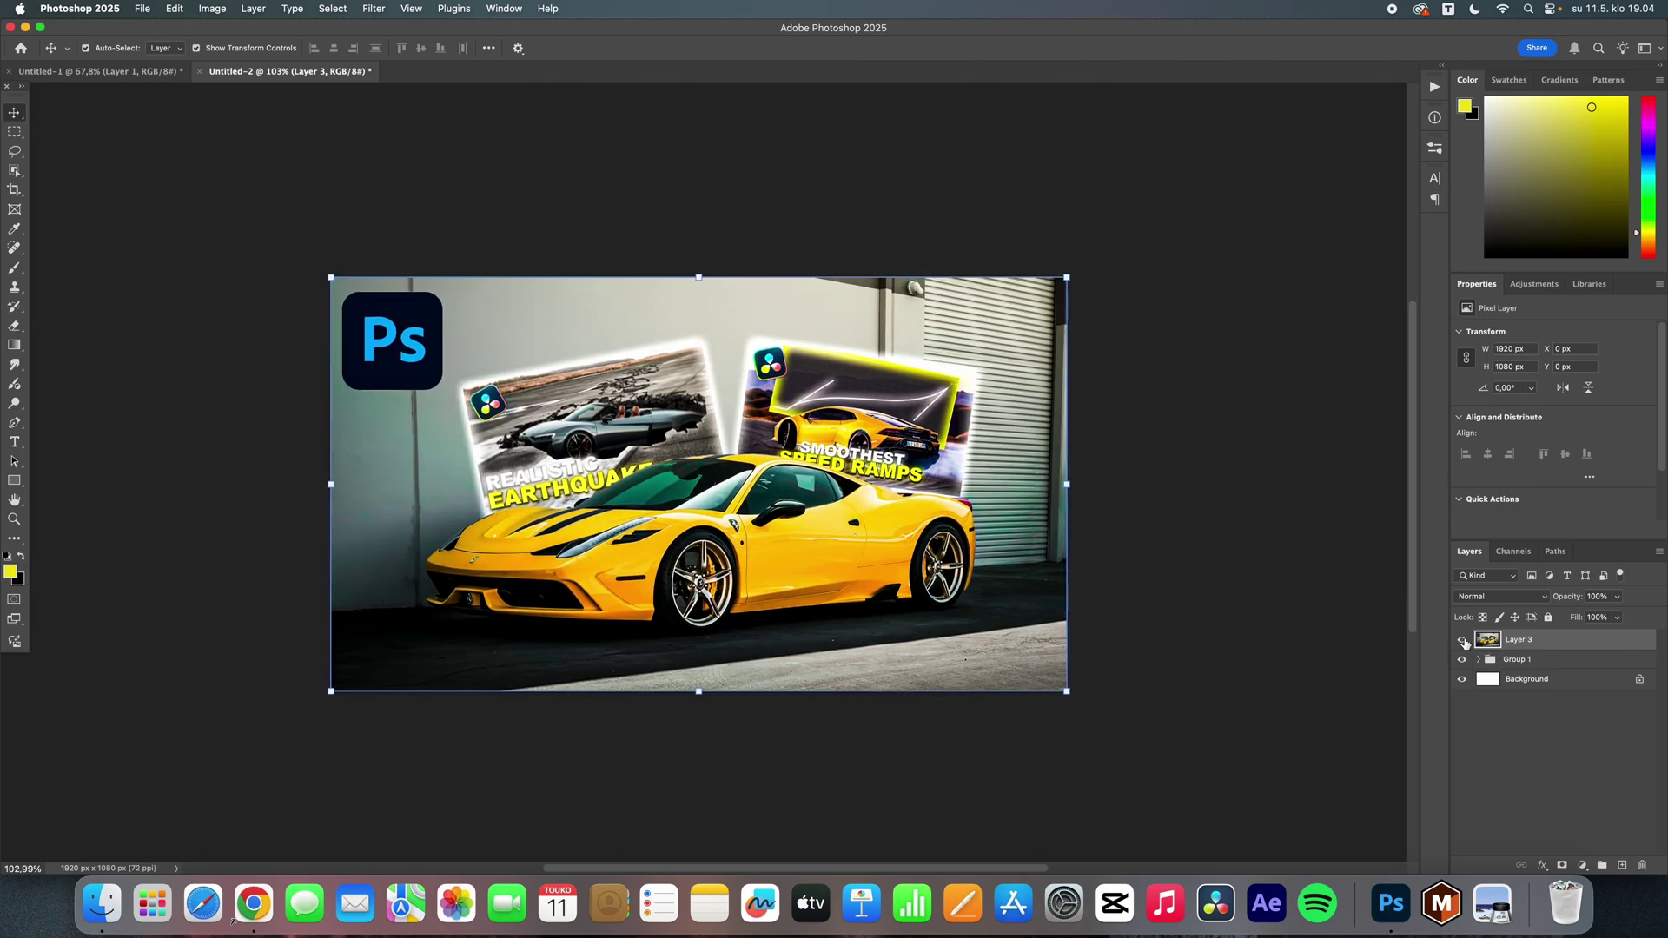
left_click(1462, 640)
left_click(1461, 640)
left_click(1461, 641)
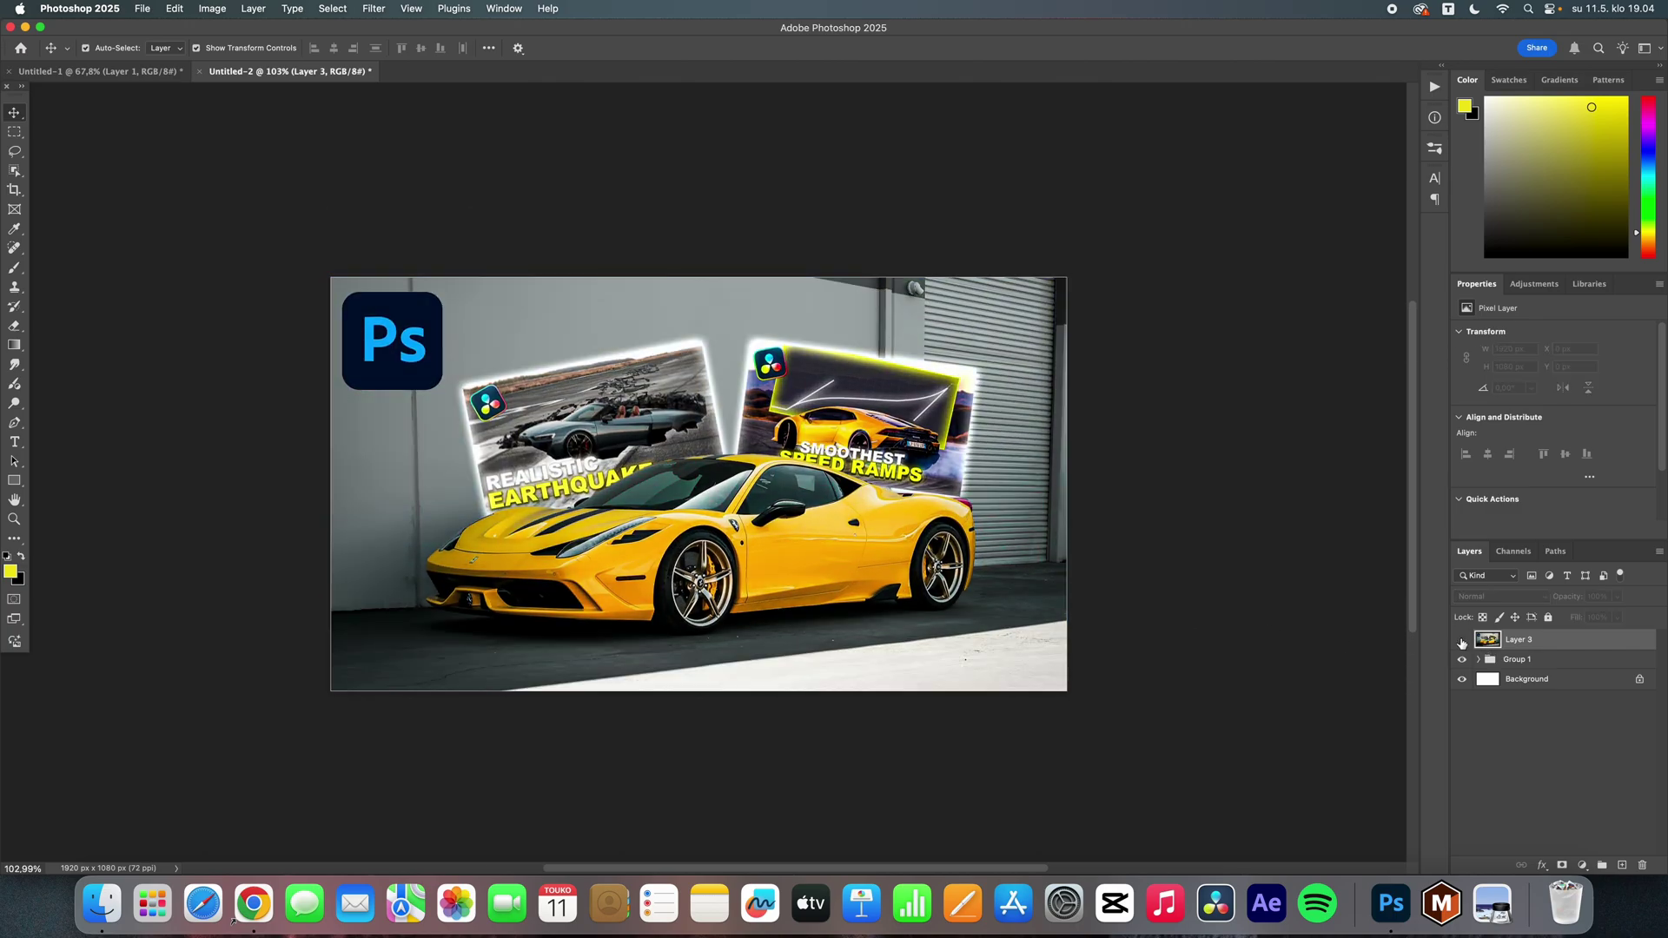
left_click(1461, 640)
left_click(1461, 640)
left_click(1461, 641)
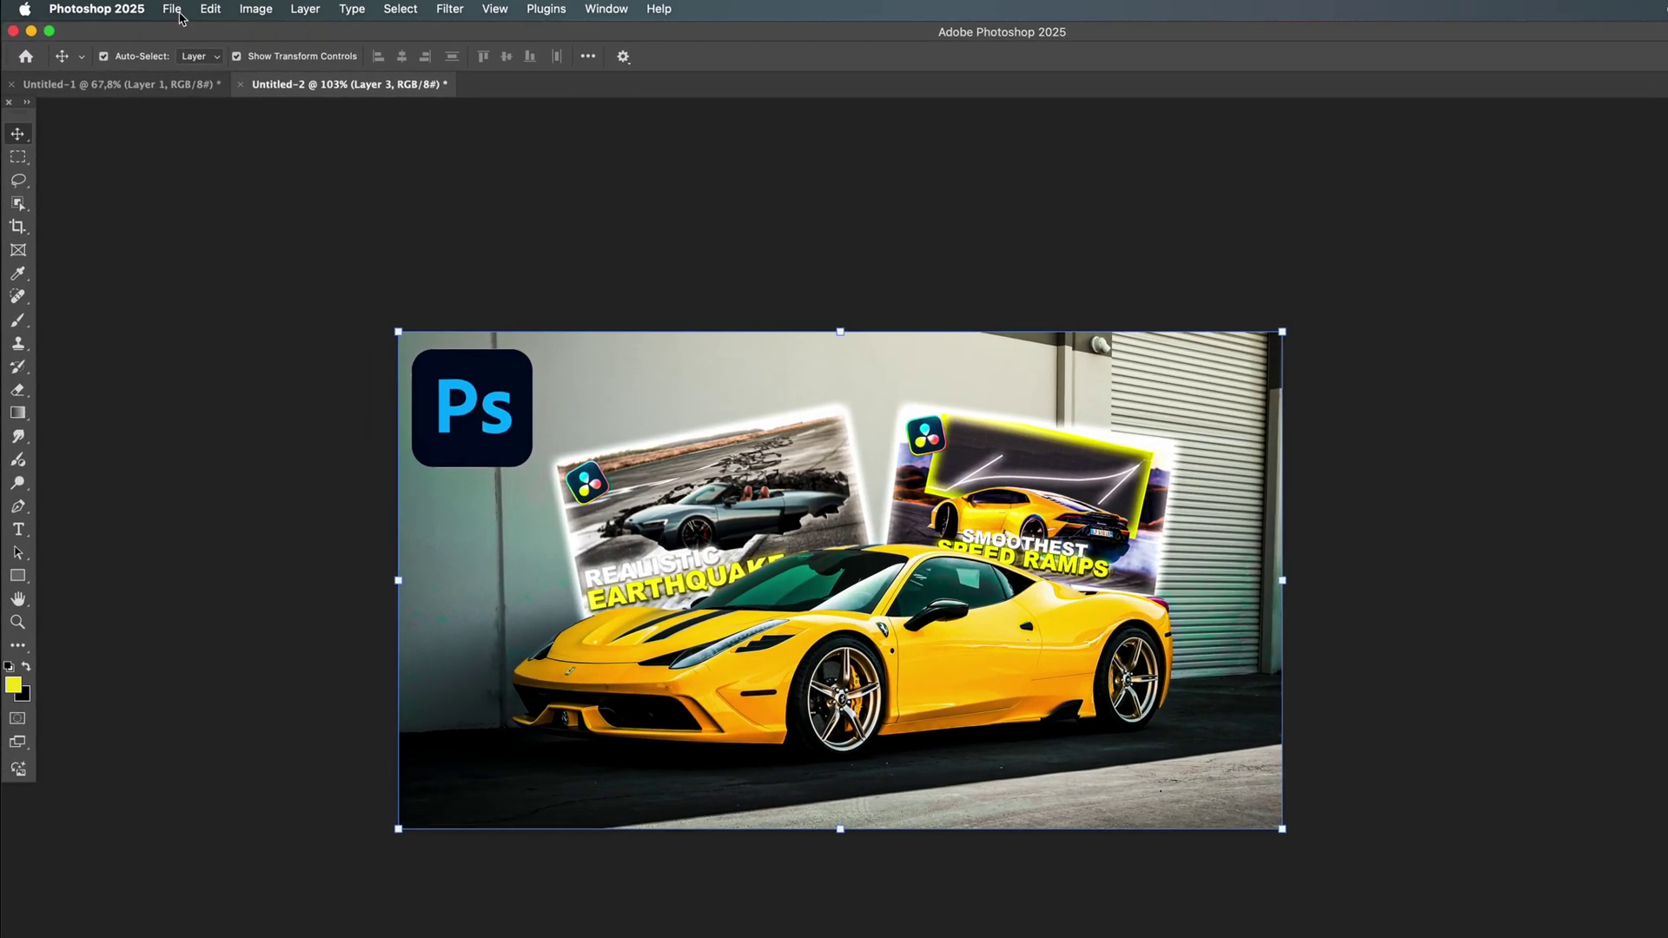
Save the finished thumbnail as a JPEG with Maximum image quality (12)
left_click(143, 10)
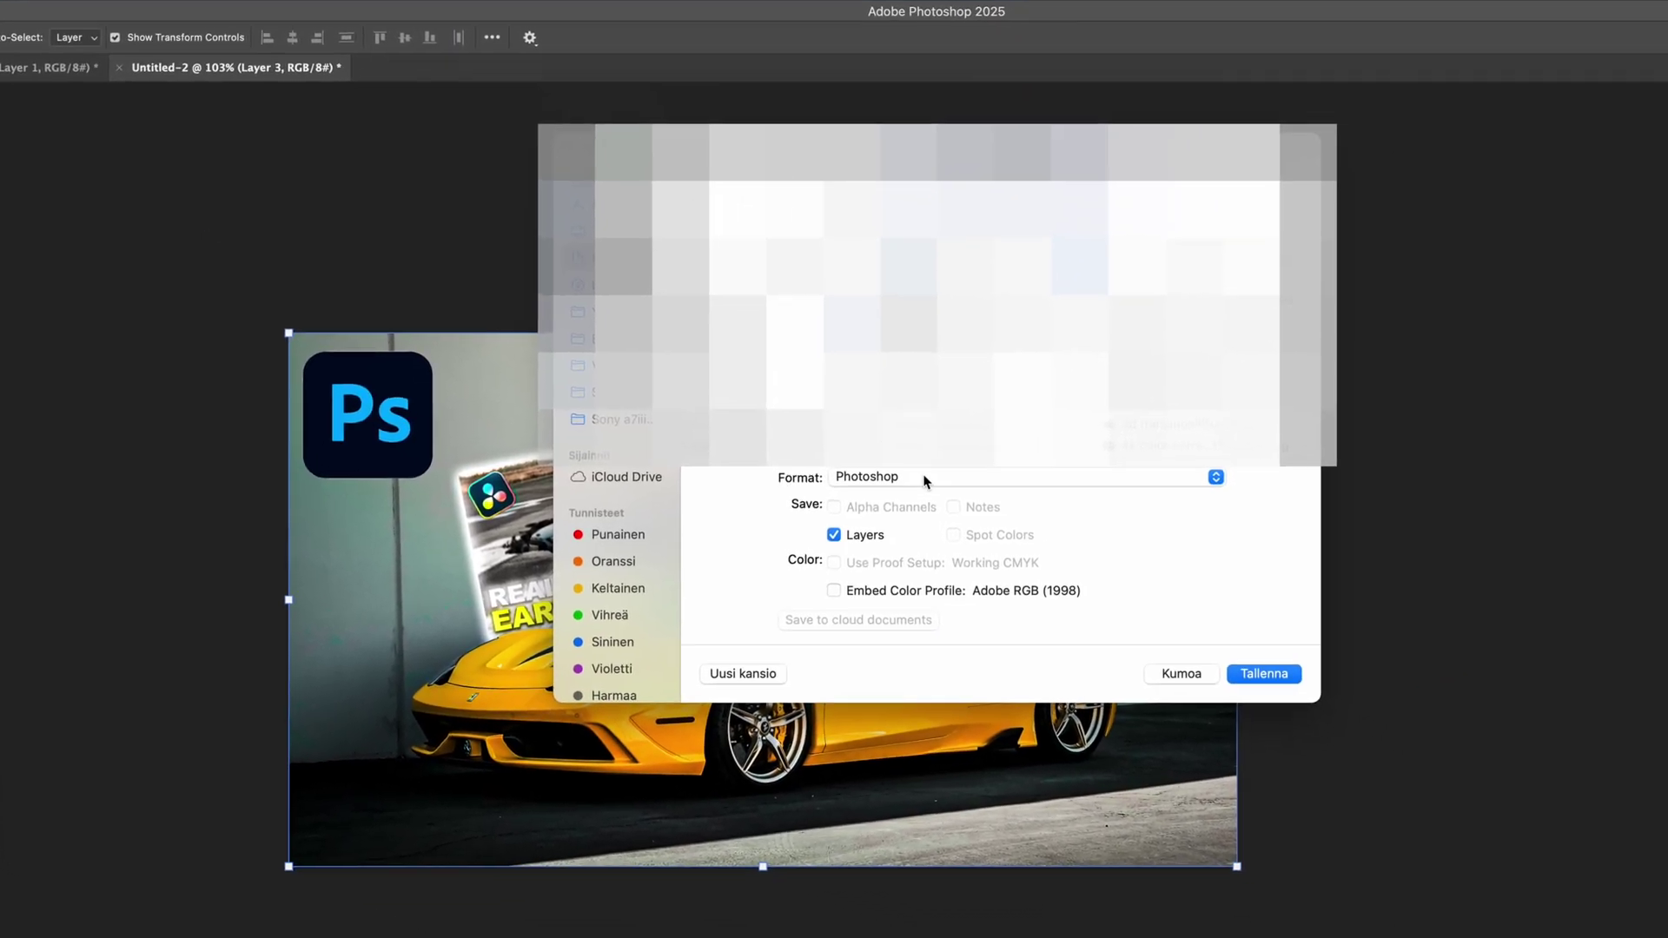
left_click(1142, 536)
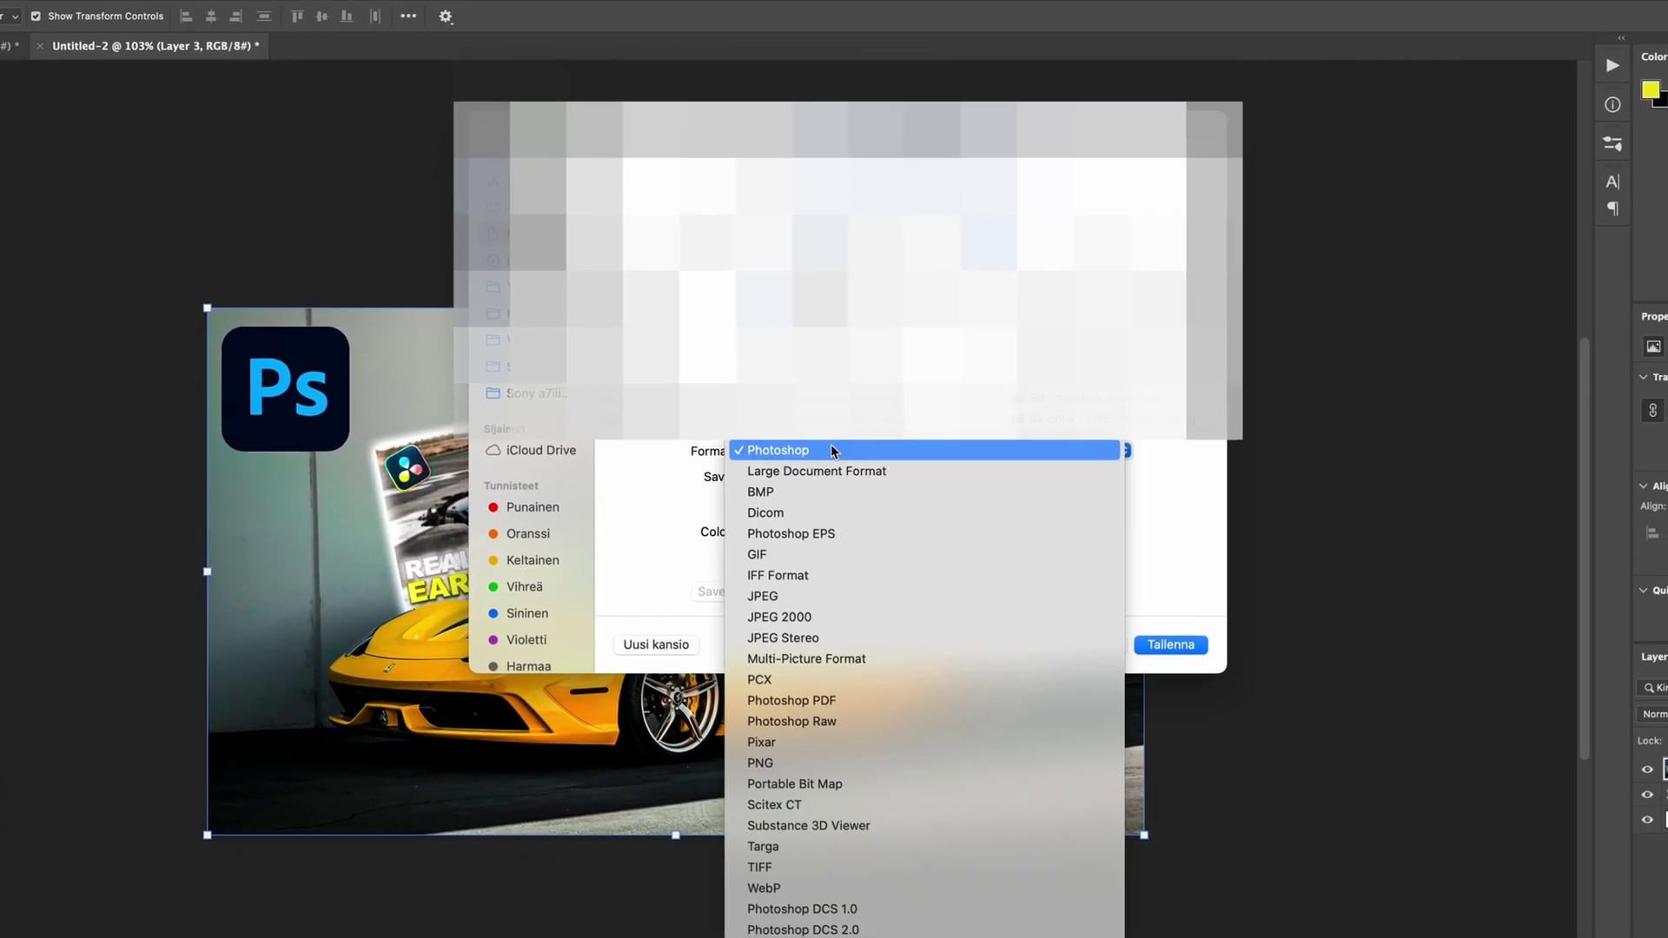
left_click(774, 592)
left_click(1147, 641)
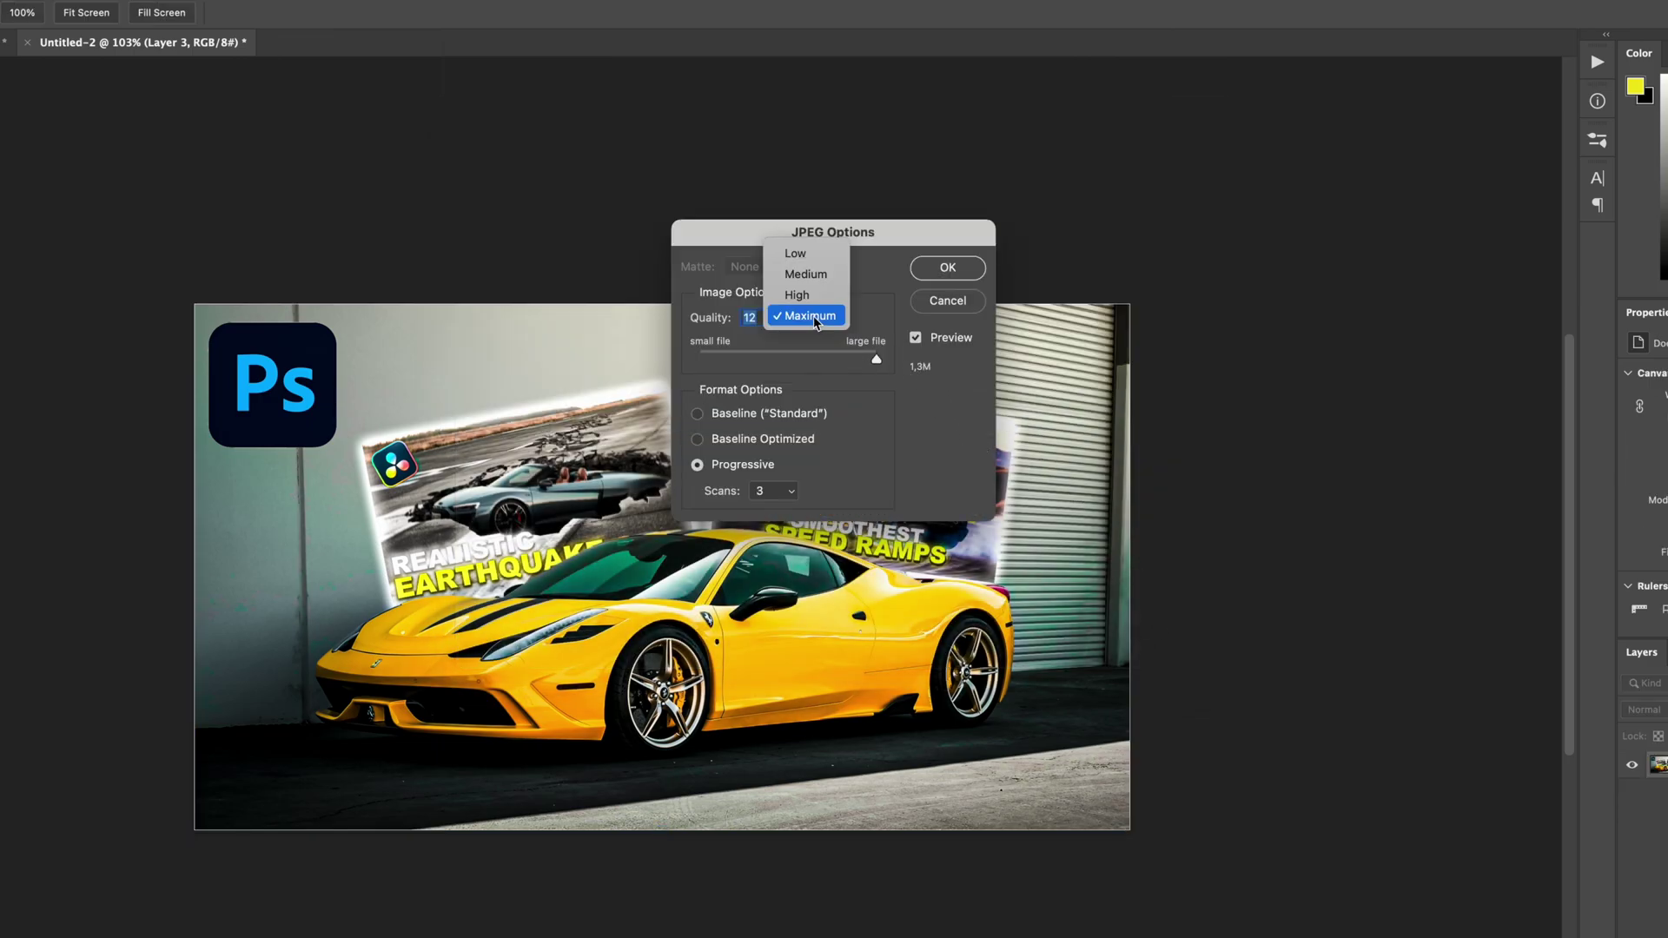
left_click(948, 268)
key("v")
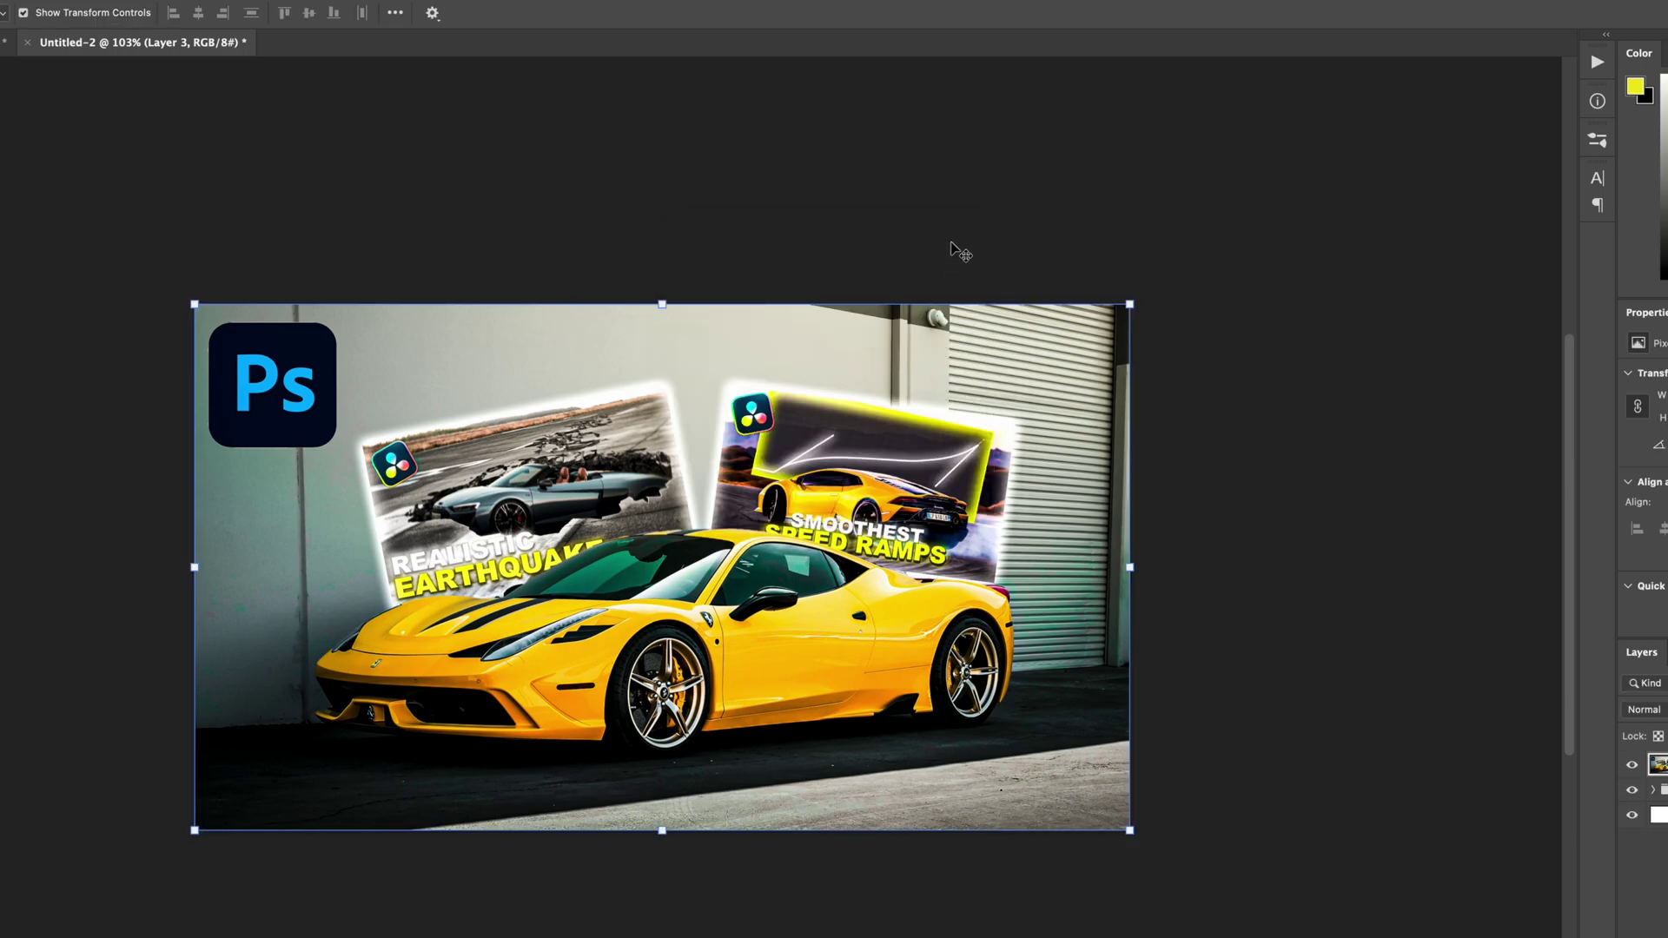